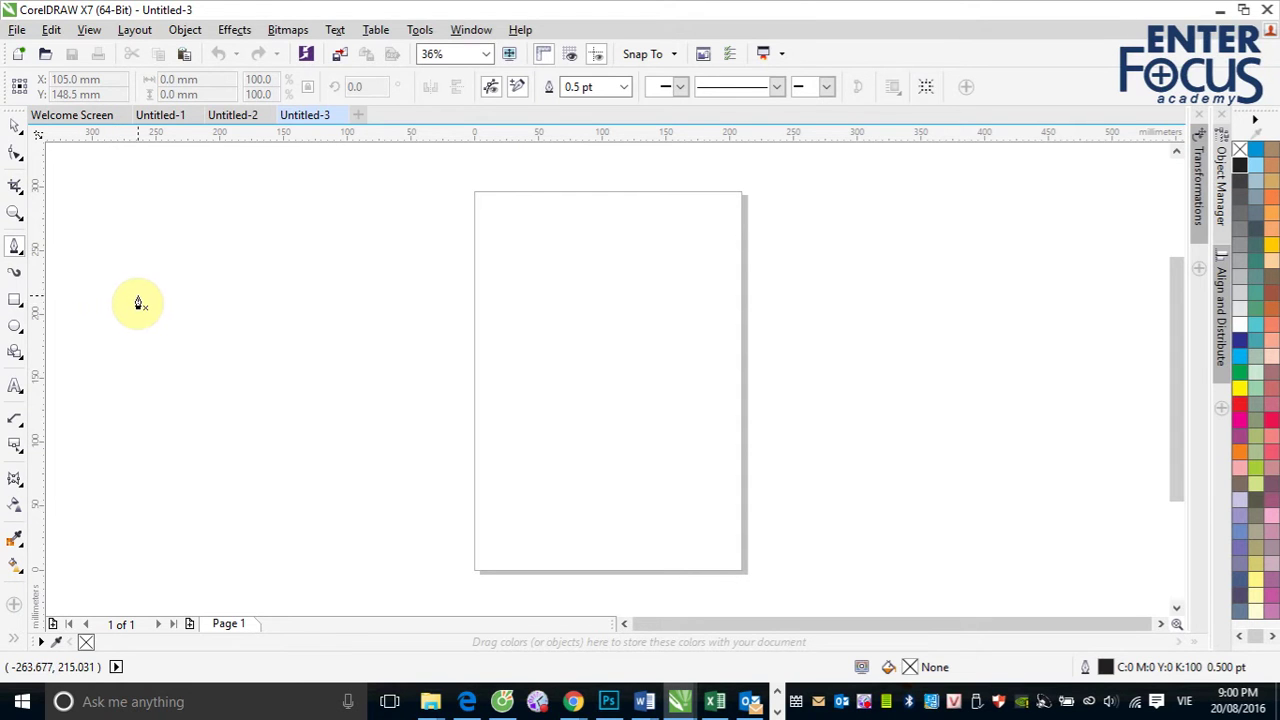
Draw a short vertical line about 6.5 mm long near the upper middle of the page with the Pen tool.
{"action": "left_click", "coordinate": [15, 328]}
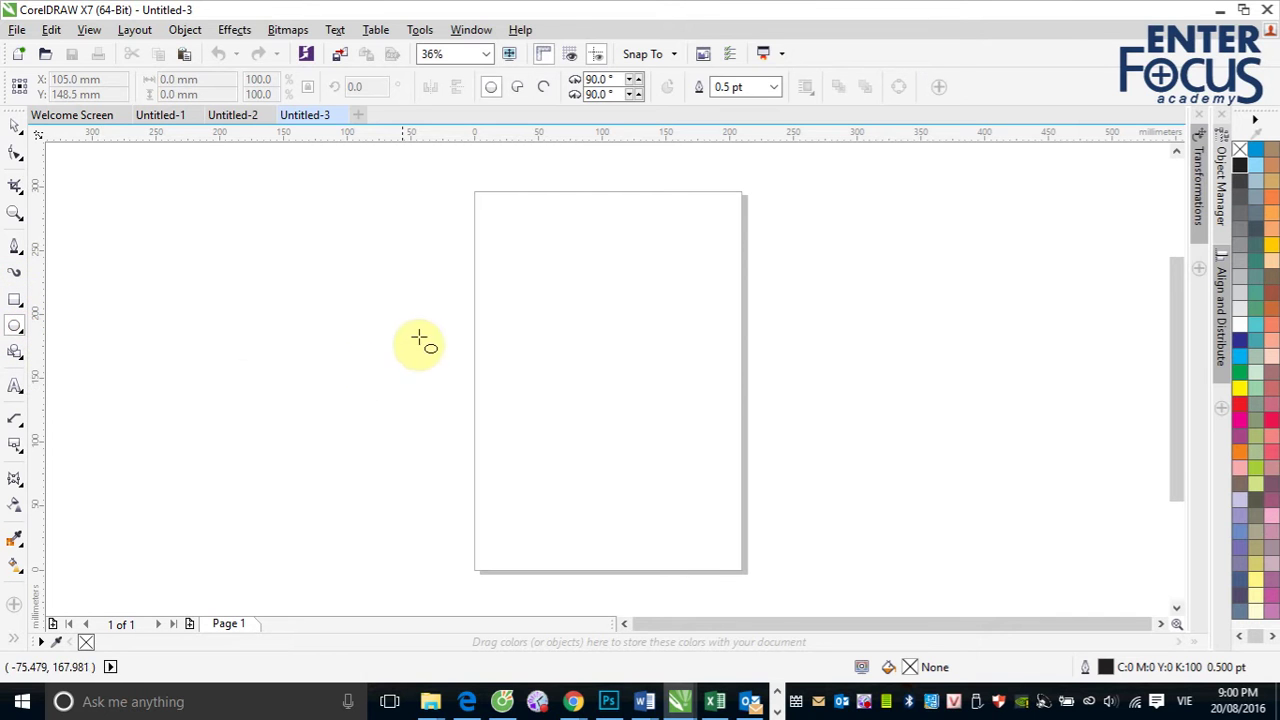
{"action": "left_click", "coordinate": [14, 247]}
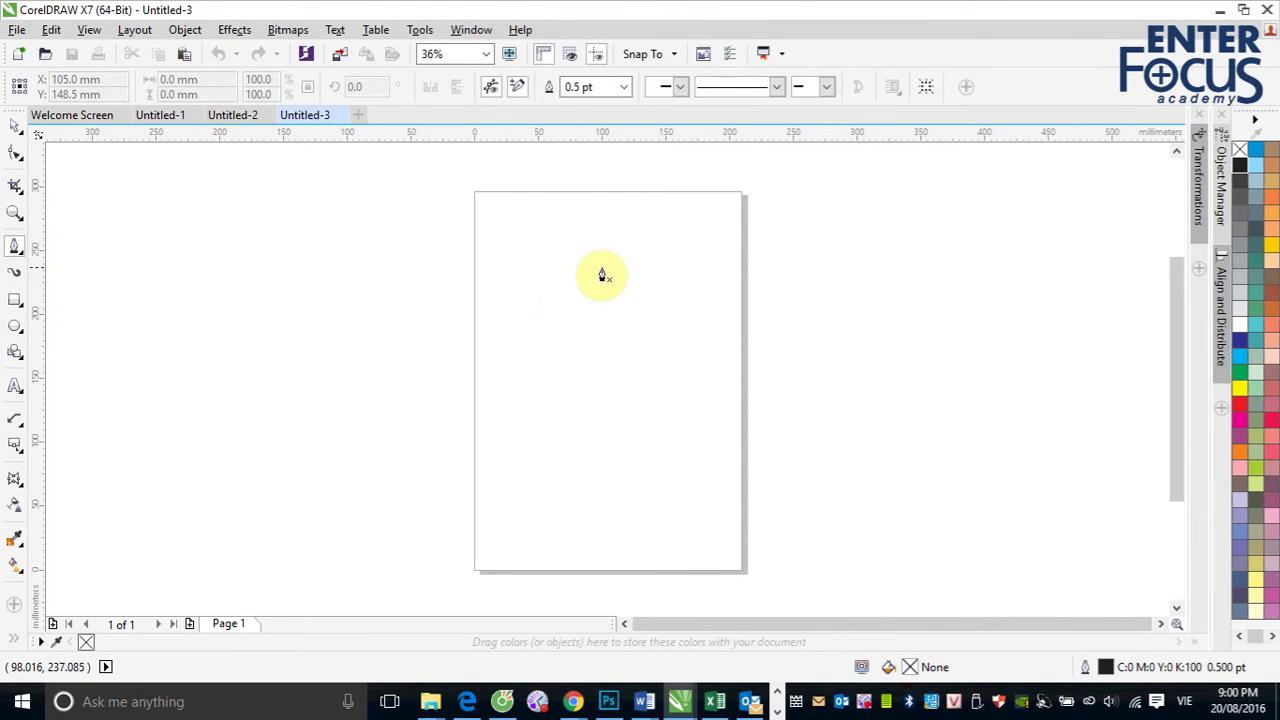
{"action": "key", "text": "F2"}
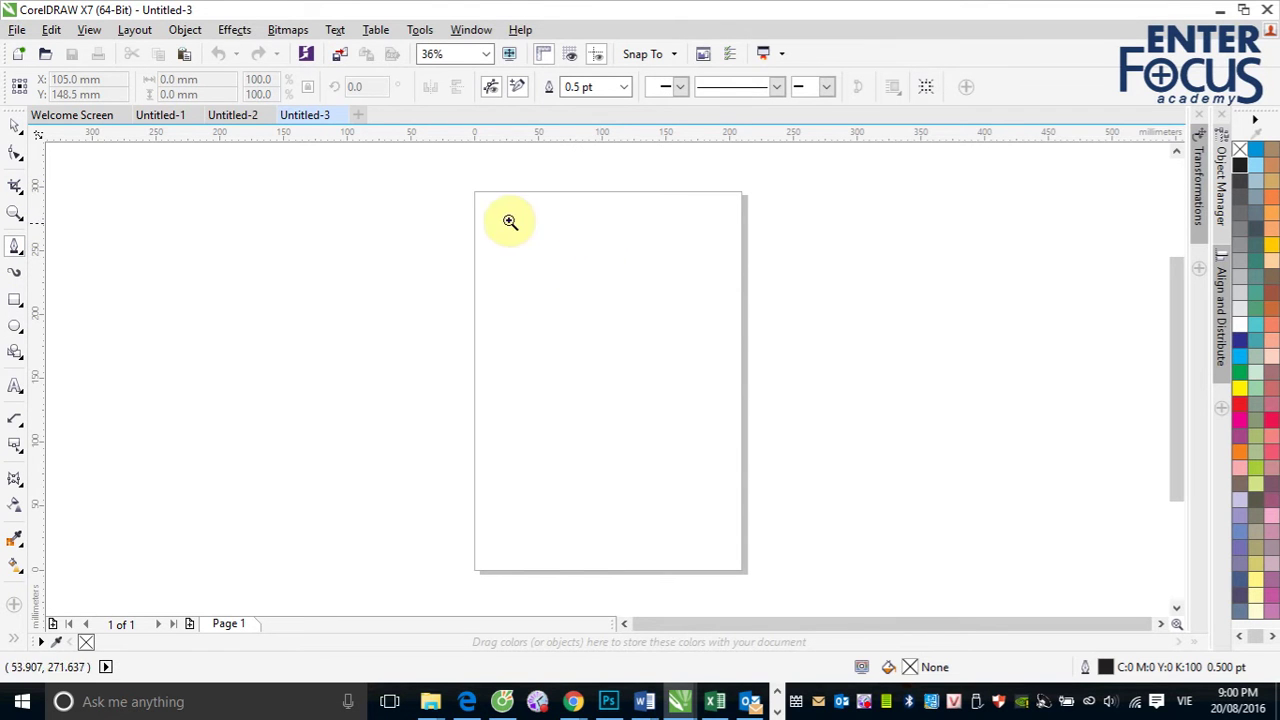
{"action": "left_click_drag", "start_coordinate": [483, 223], "coordinate": [838, 547]}
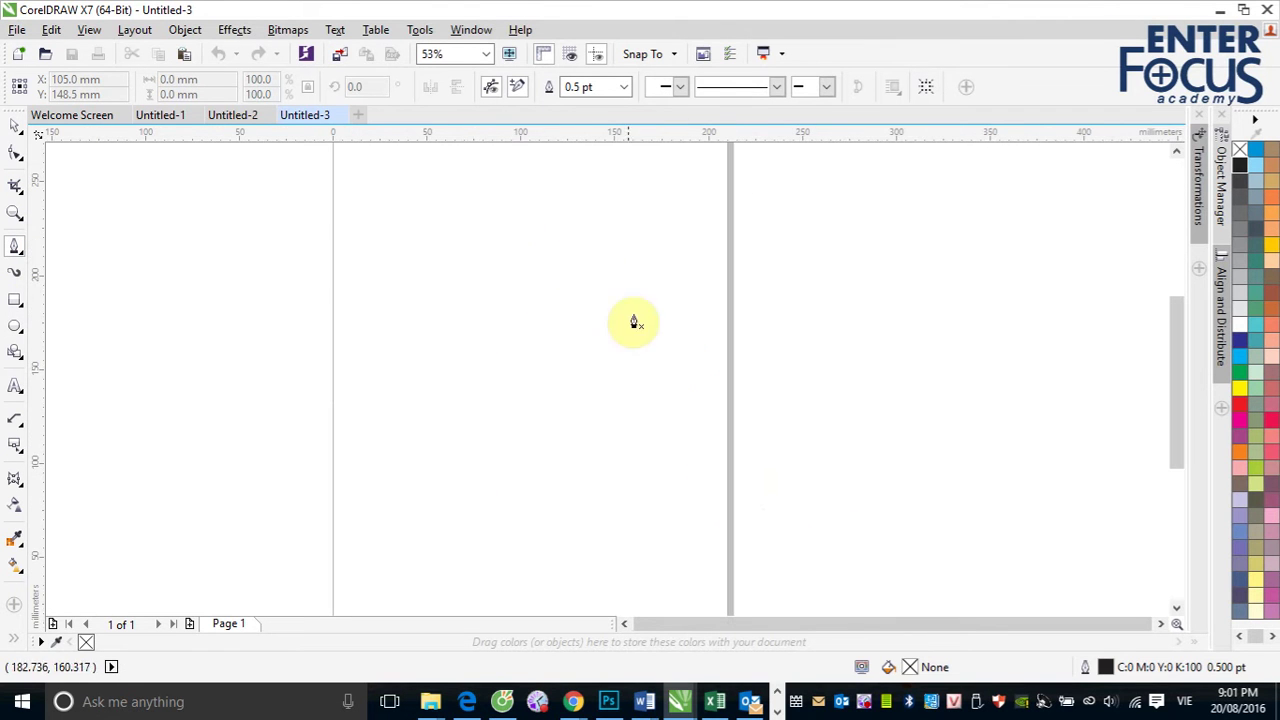
{"action": "left_click", "coordinate": [514, 204]}
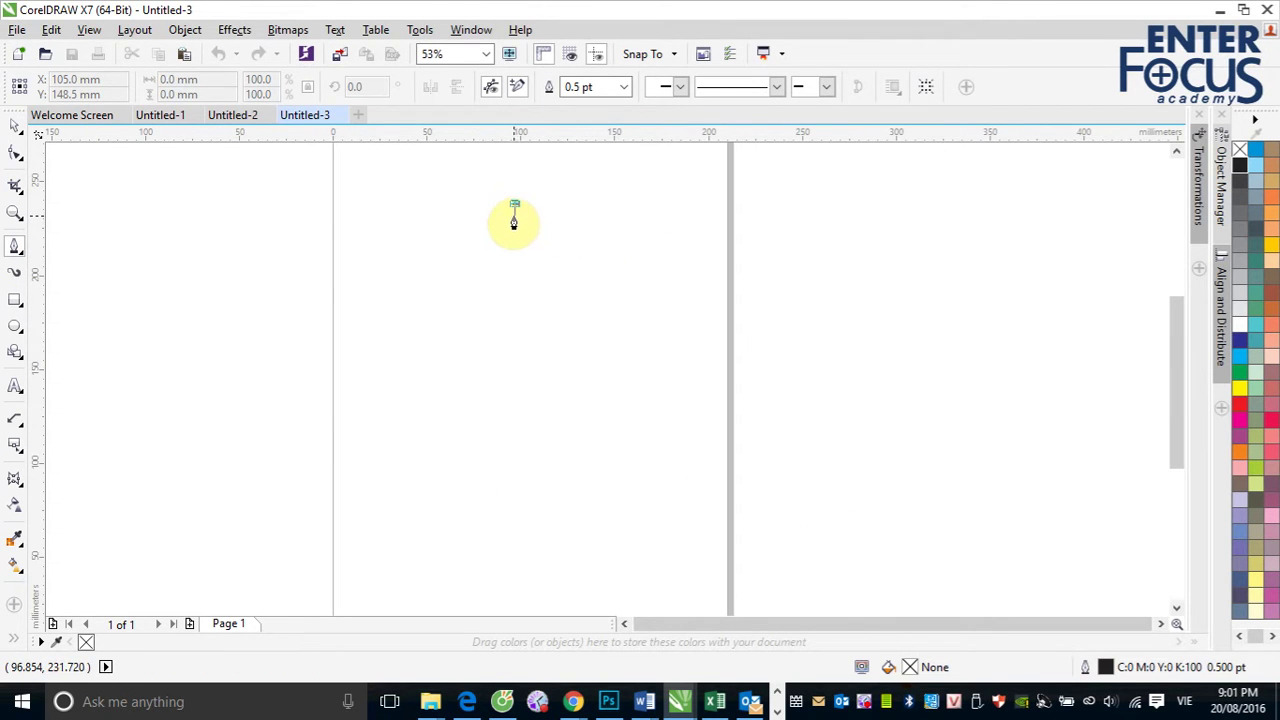
{"action": "left_click", "coordinate": [514, 216]}
{"action": "left_click", "coordinate": [16, 126]}
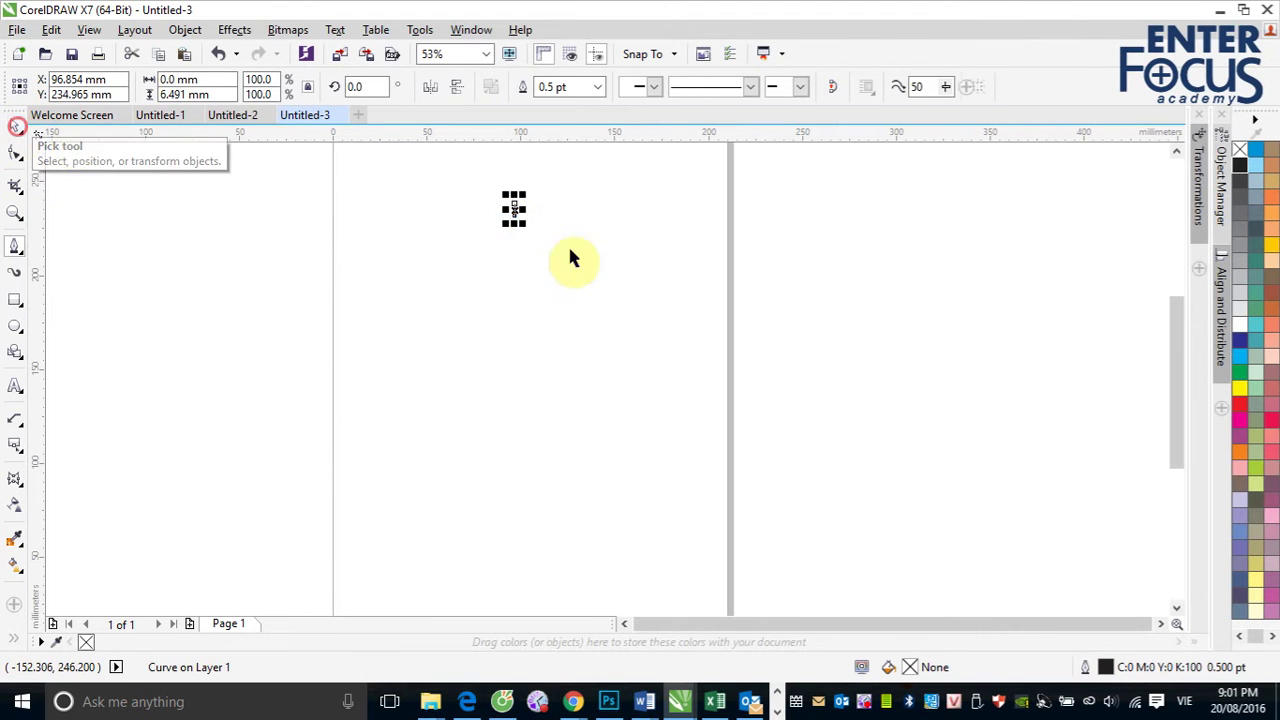
{"action": "left_click", "coordinate": [548, 244]}
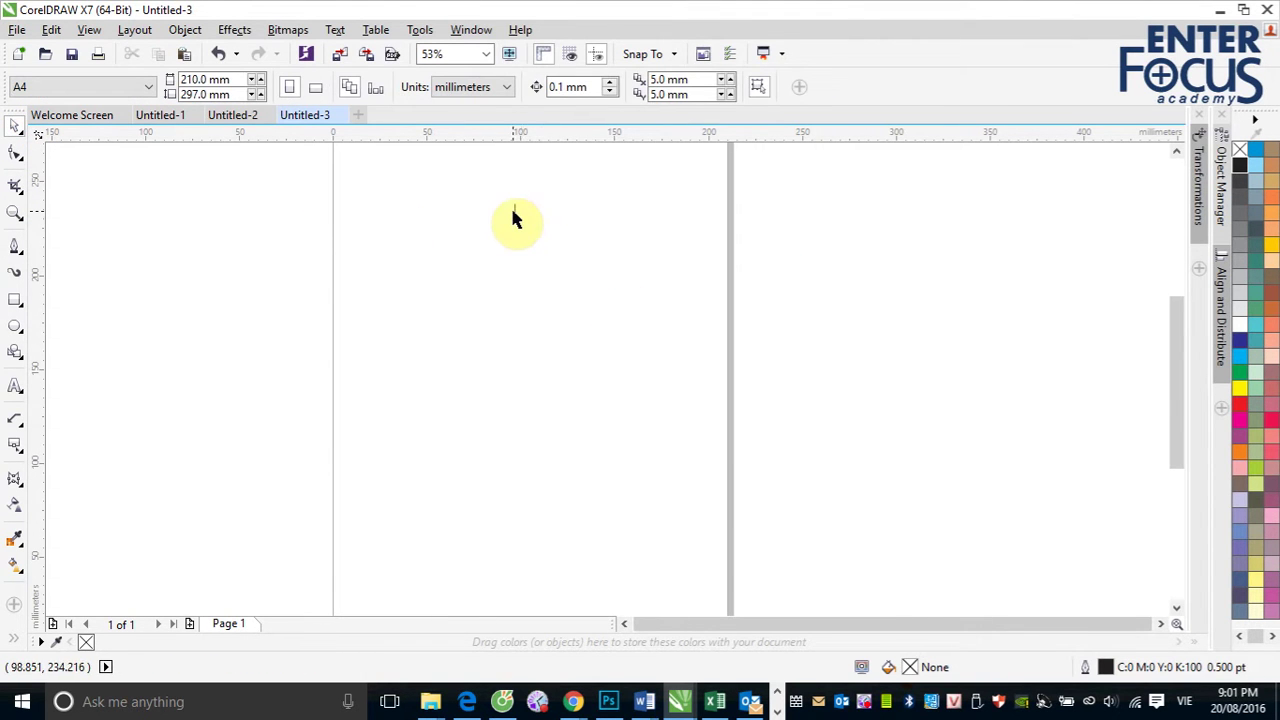
Move the short line's rotation centre about 100 mm straight below it.
{"action": "left_click", "coordinate": [513, 210]}
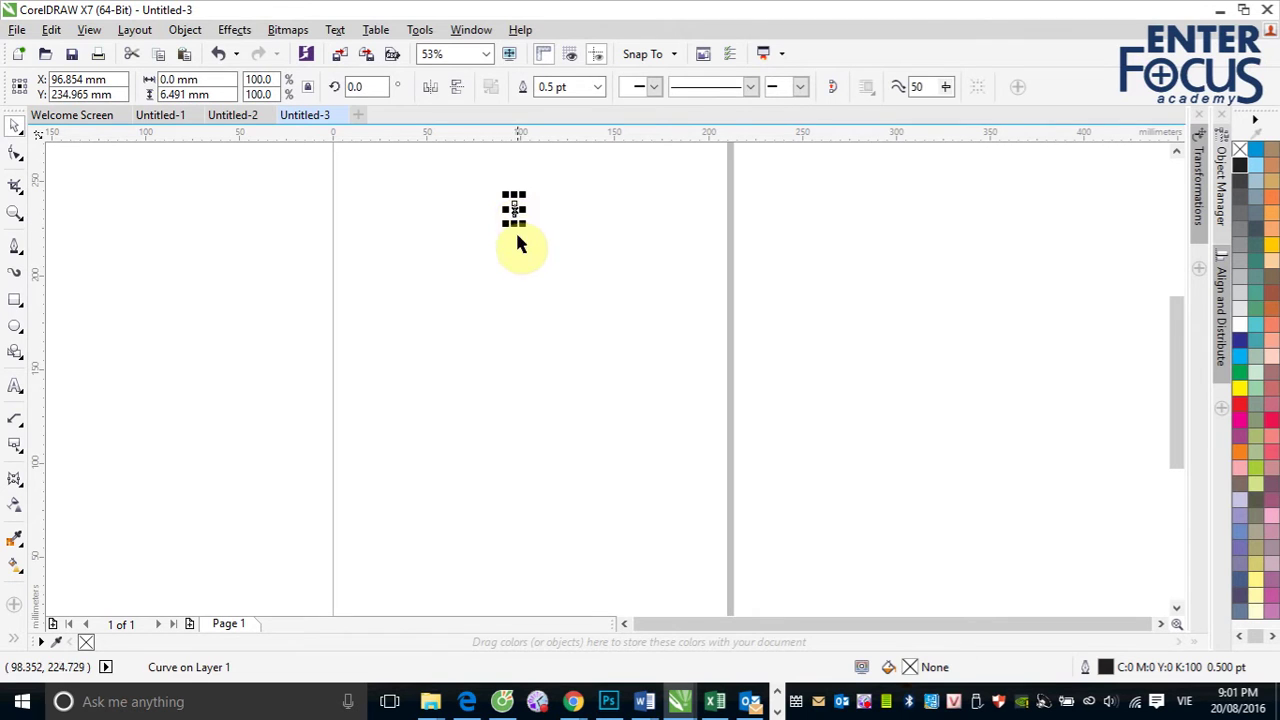
{"action": "left_click", "coordinate": [514, 210]}
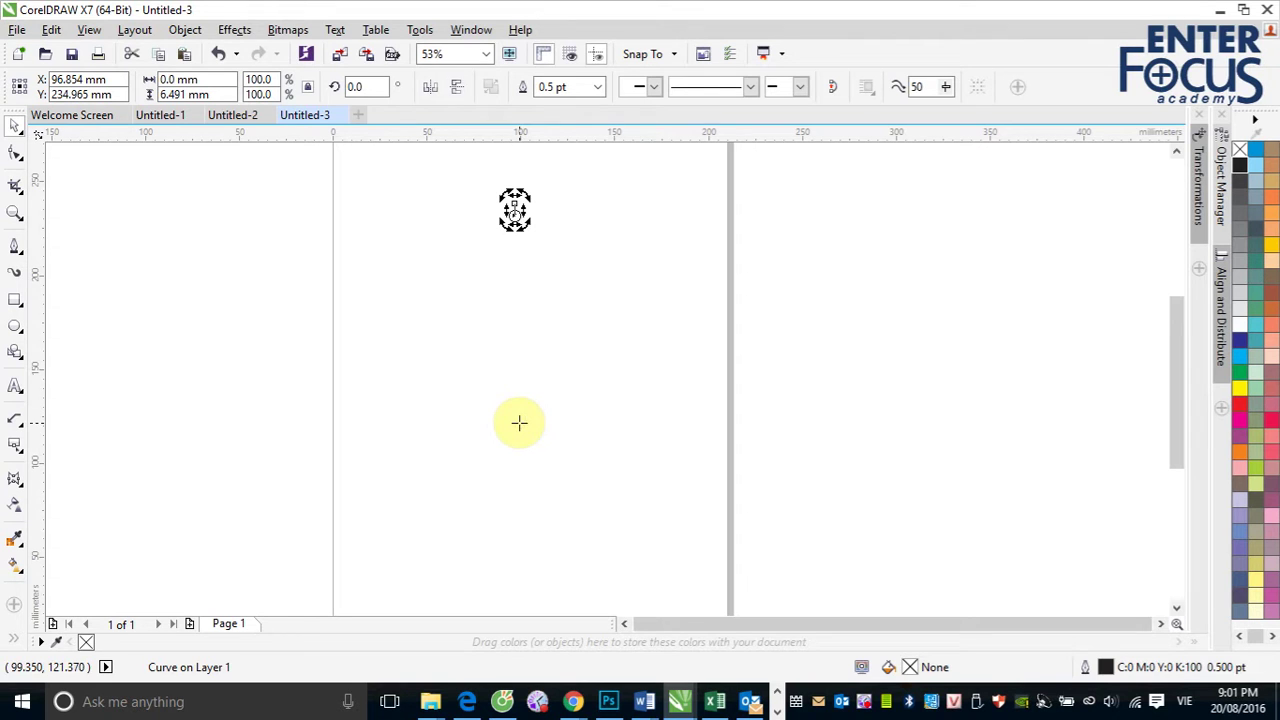
{"action": "left_click_drag", "start_coordinate": [519, 423], "coordinate": [517, 404]}
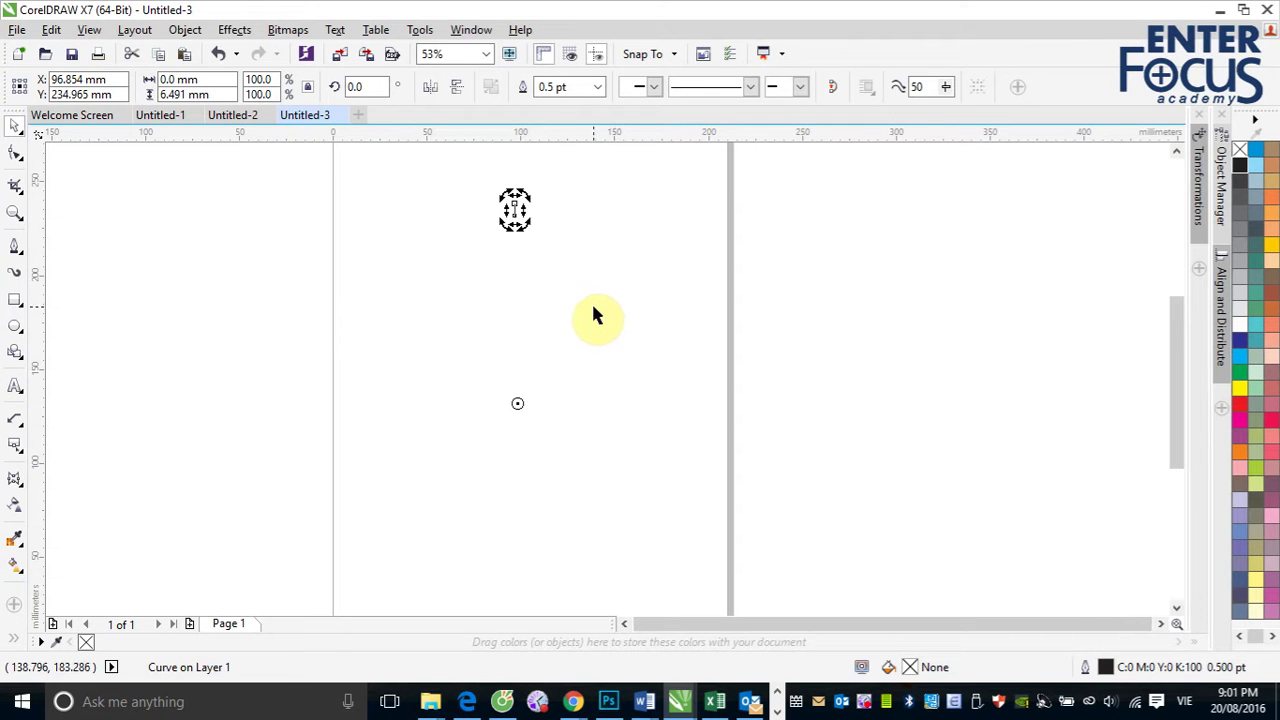
Set the constrain angle to 6 degrees in the Edit options.
{"action": "left_click", "coordinate": [399, 212]}
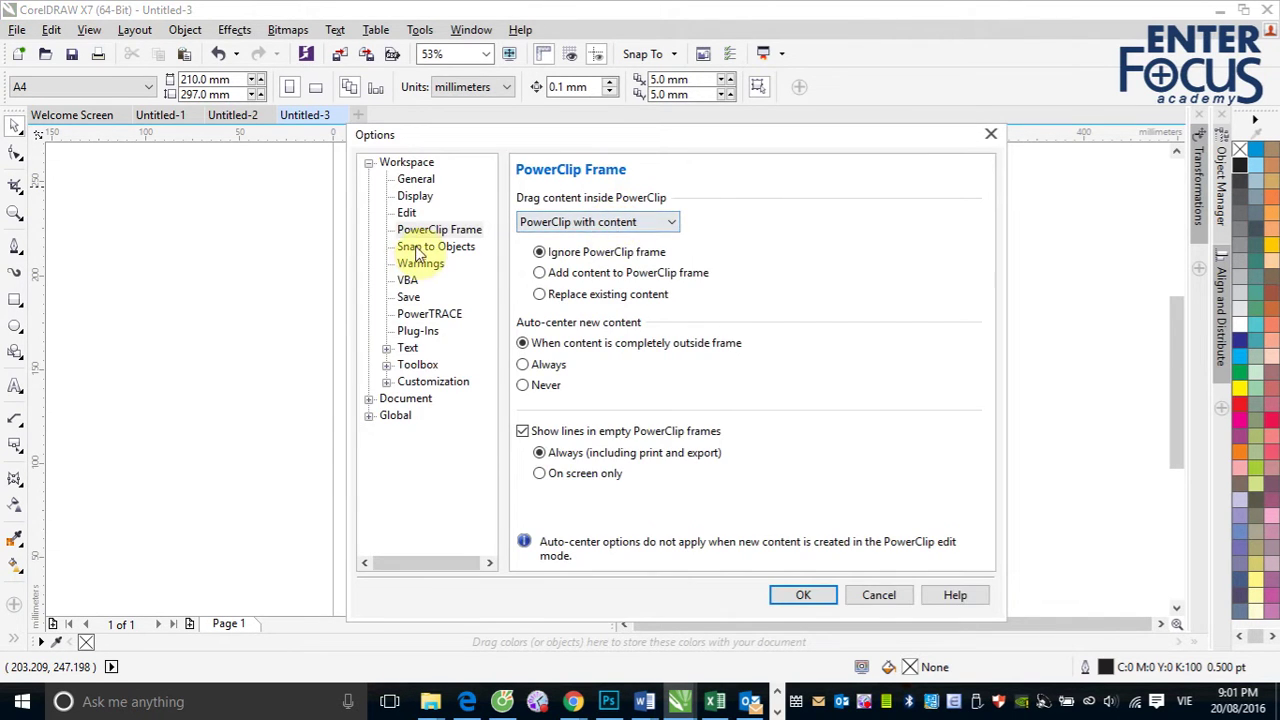
{"action": "left_click", "coordinate": [407, 213]}
{"action": "double_click", "coordinate": [730, 204]}
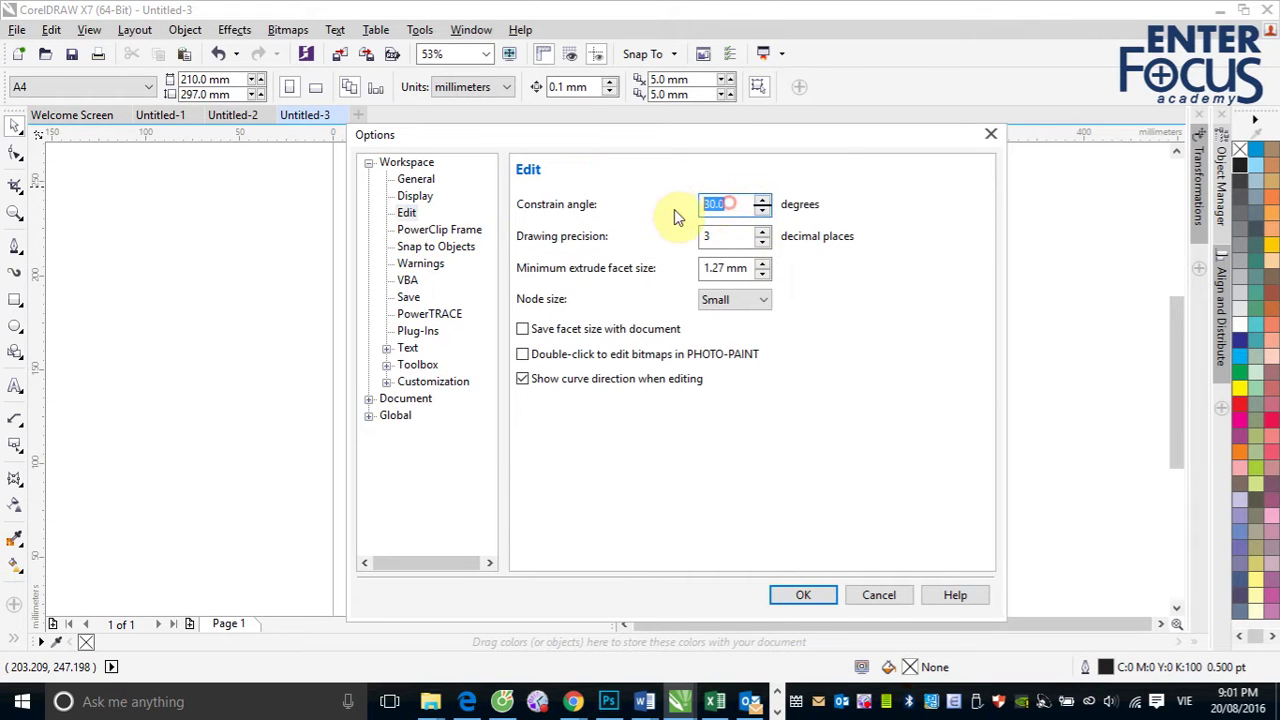
{"action": "type", "text": "5"}
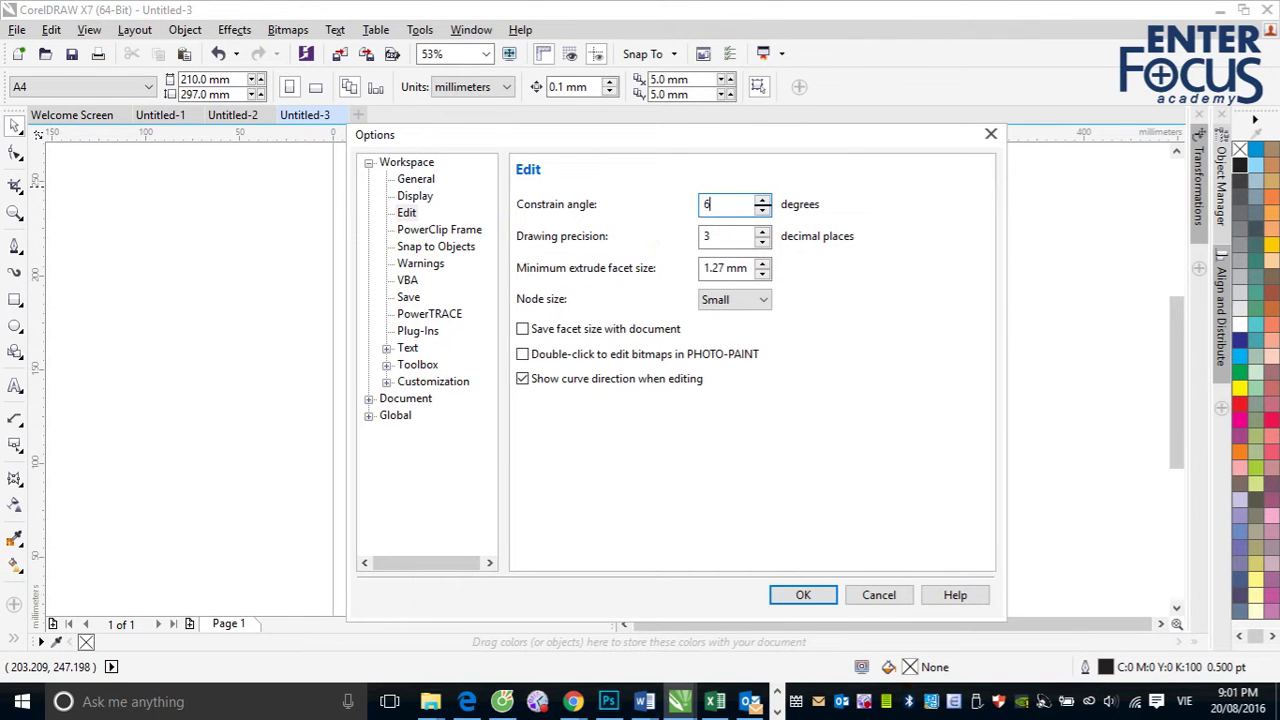
{"action": "left_click", "coordinate": [805, 594]}
Make a copy of the short line rotated 6 degrees clockwise around the relocated rotation centre.
{"action": "left_click", "coordinate": [515, 213]}
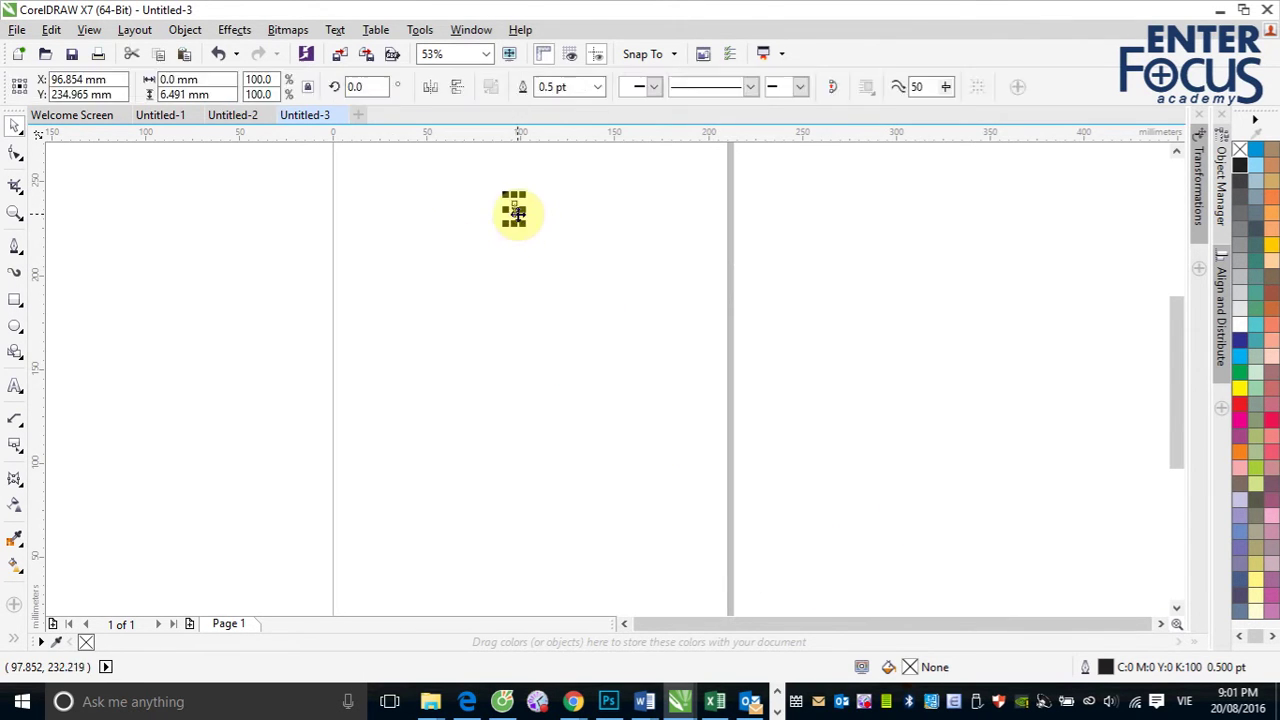
{"action": "left_click", "coordinate": [516, 214]}
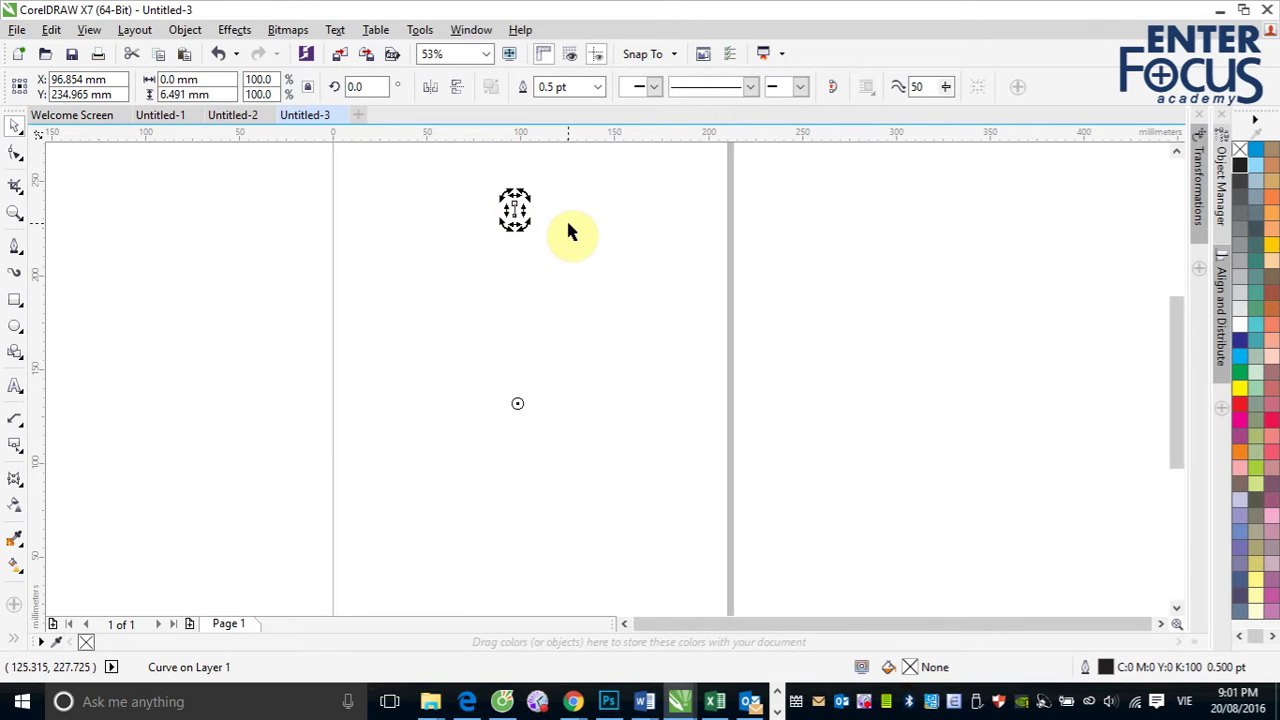
{"action": "left_click_drag", "start_coordinate": [527, 192], "coordinate": [537, 198]}
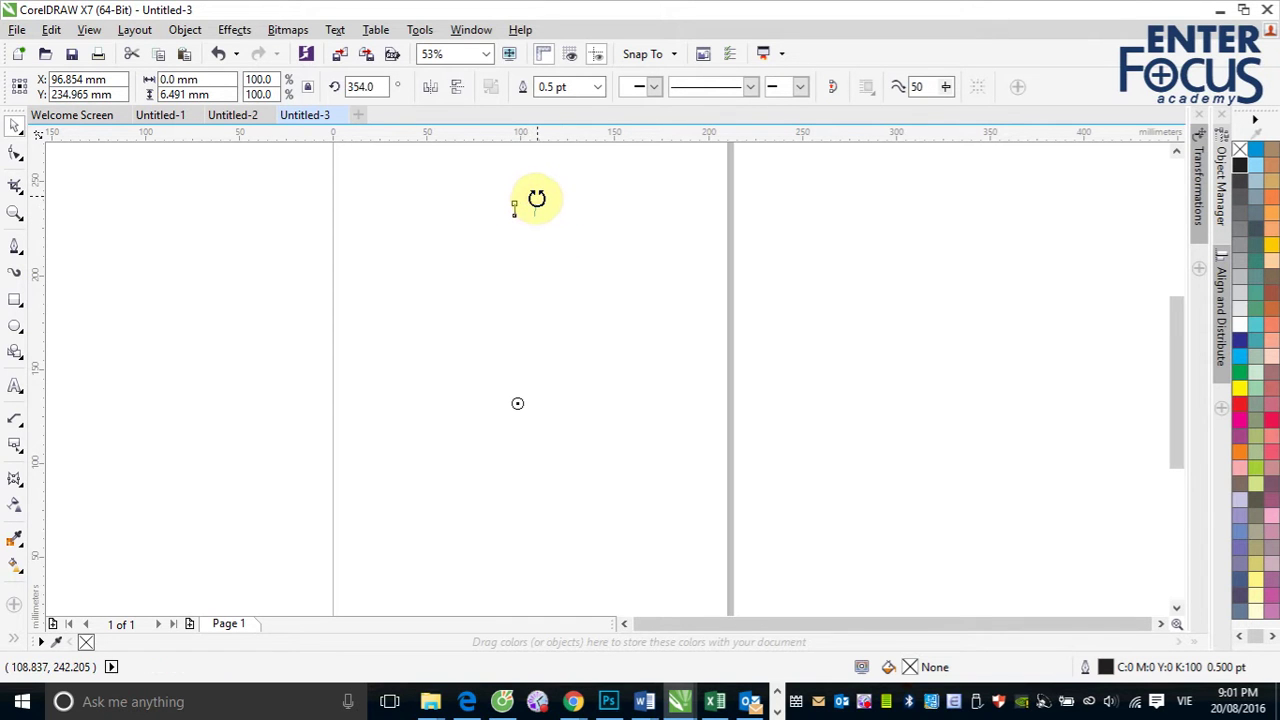
{"action": "right_click", "coordinate": [537, 198]}
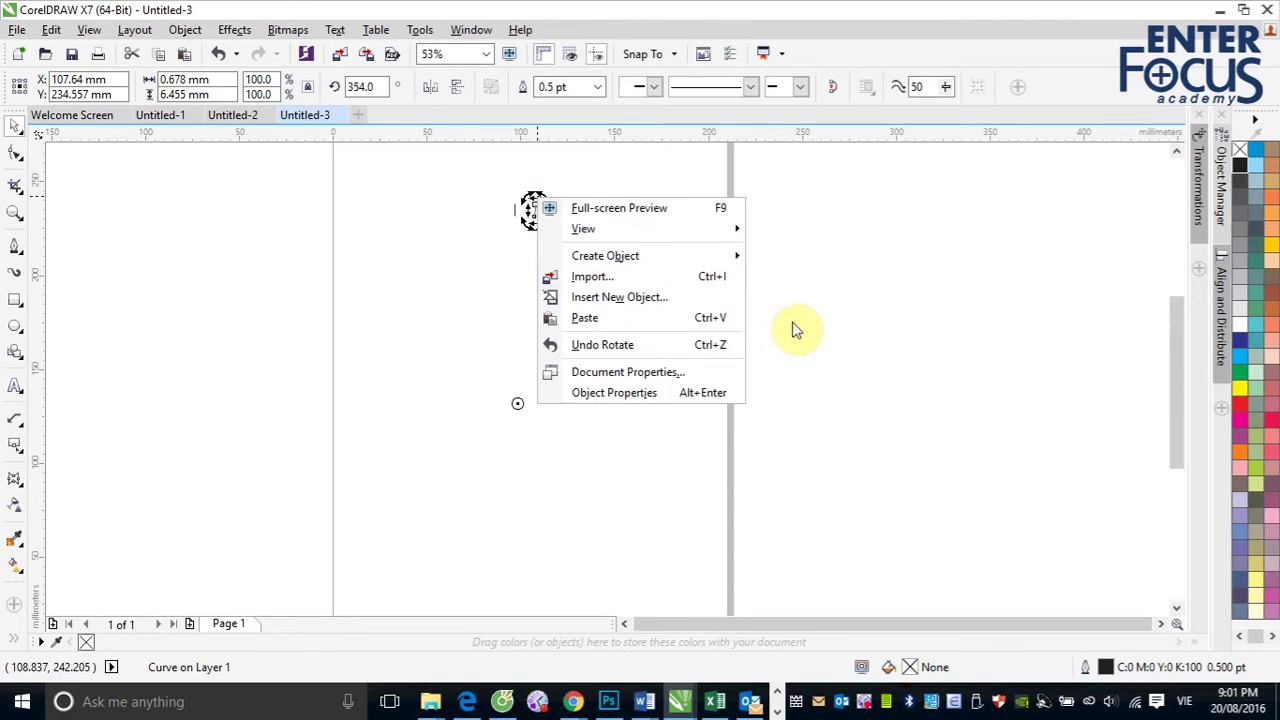
{"action": "left_click", "coordinate": [857, 264]}
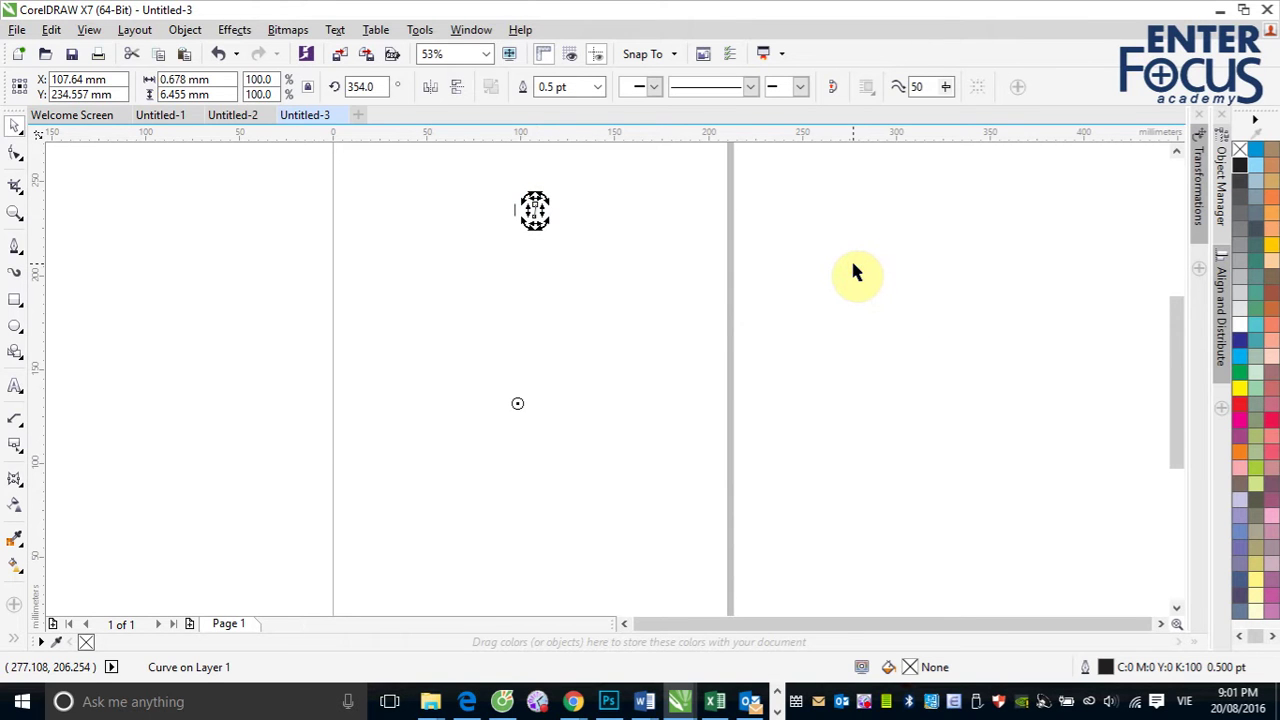
Repeat the rotated duplication until the tick marks complete a full circle around the centre.
{"action": "key", "text": "ctrl+r"}
{"action": "key", "text": "ctrl+r"}
{"action": "key", "text": "ctrl+r"}
{"action": "key", "text": "ctrl+r"}
{"action": "key", "text": "ctrl+r"}
{"action": "key", "text": "ctrl+r"}
{"action": "key", "text": "ctrl+r"}
{"action": "key", "text": "ctrl+r"}
{"action": "key", "text": "ctrl+r"}
{"action": "key", "text": "ctrl+r"}
{"action": "key", "text": "ctrl+r"}
{"action": "key", "text": "ctrl+r"}
{"action": "key", "text": "ctrl+r"}
{"action": "key", "text": "ctrl+r"}
{"action": "key", "text": "ctrl+r"}
{"action": "key", "text": "ctrl+r"}
{"action": "key", "text": "ctrl+r"}
{"action": "key", "text": "ctrl+r"}
{"action": "key", "text": "ctrl+r"}
{"action": "key", "text": "ctrl+r"}
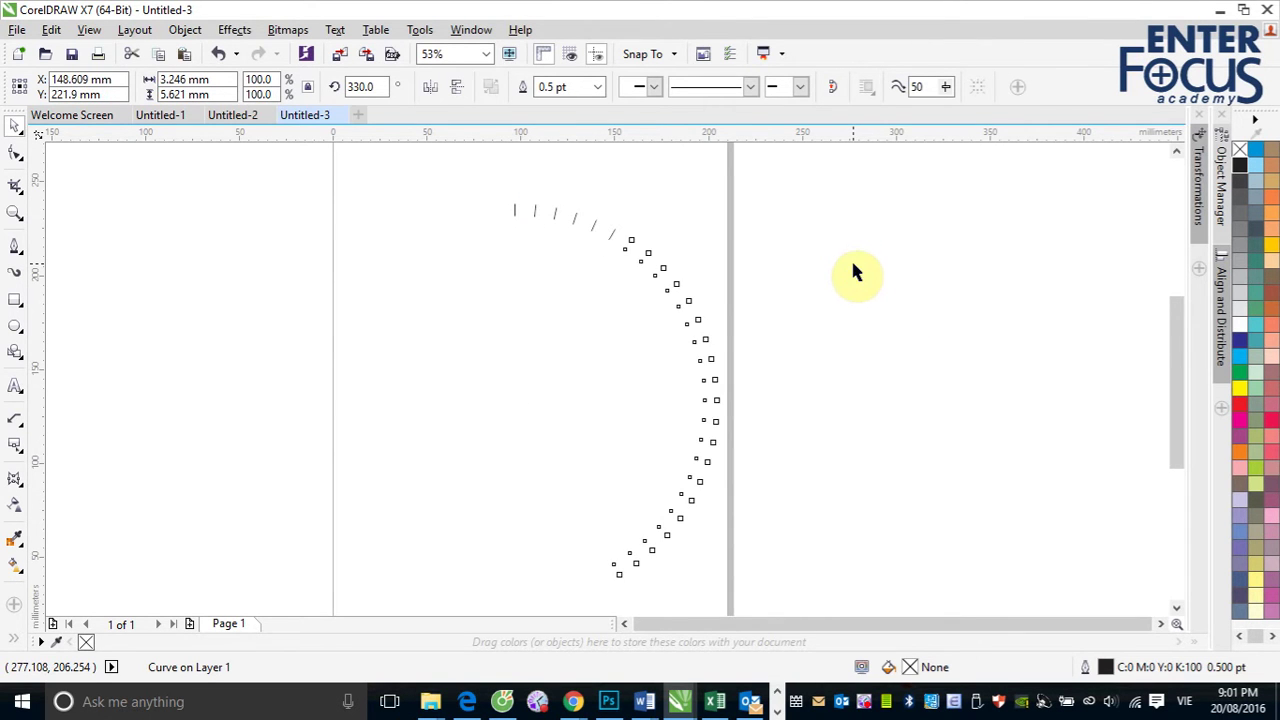
{"action": "key", "text": "ctrl+r"}
{"action": "key", "text": "ctrl+r"}
{"action": "key", "text": "ctrl+r"}
{"action": "key", "text": "ctrl+r"}
{"action": "key", "text": "ctrl+r"}
{"action": "key", "text": "ctrl+r"}
{"action": "key", "text": "ctrl+r"}
{"action": "key", "text": "ctrl+r"}
{"action": "key", "text": "ctrl+r"}
{"action": "key", "text": "ctrl+r"}
{"action": "key", "text": "ctrl+r"}
{"action": "key", "text": "ctrl+r"}
{"action": "key", "text": "ctrl+r"}
{"action": "key", "text": "ctrl+r"}
{"action": "key", "text": "ctrl+r"}
{"action": "key", "text": "ctrl+r"}
{"action": "key", "text": "ctrl+r"}
{"action": "key", "text": "ctrl+r"}
{"action": "key", "text": "ctrl+r"}
{"action": "key", "text": "ctrl+r"}
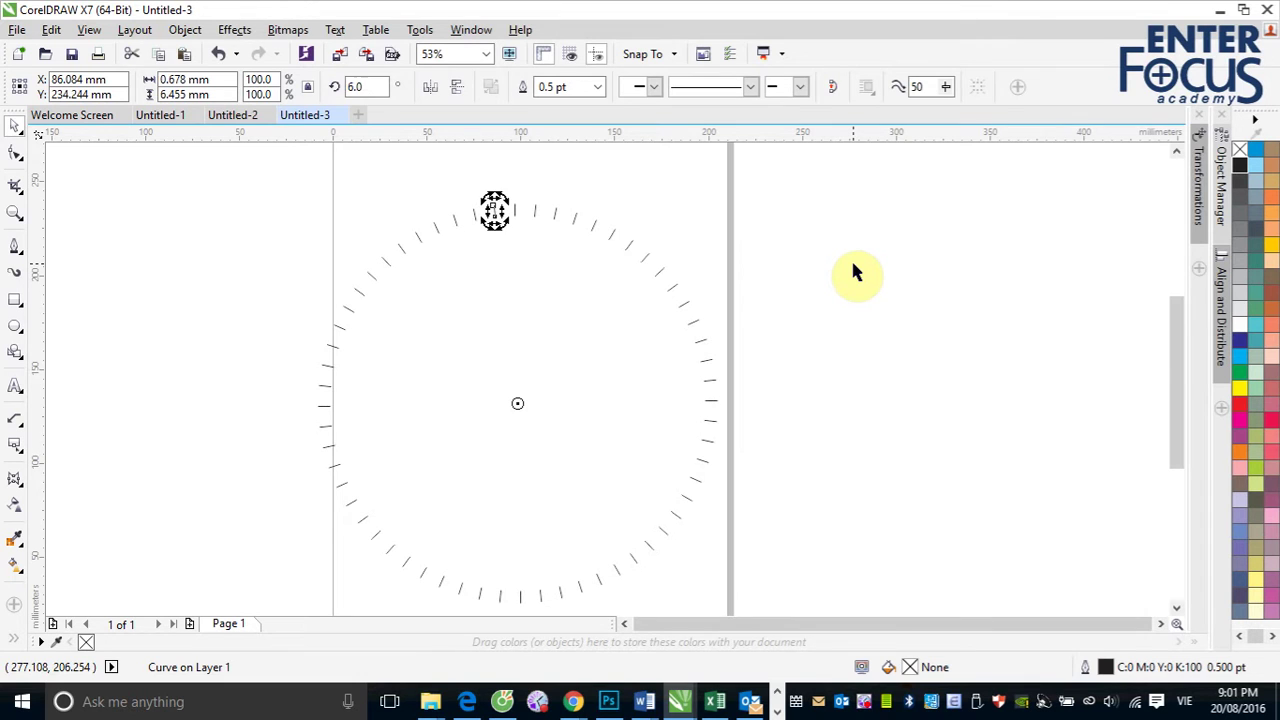
Delete the tick marks of the ring, leaving the three lowest ones.
{"action": "left_click", "coordinate": [874, 266]}
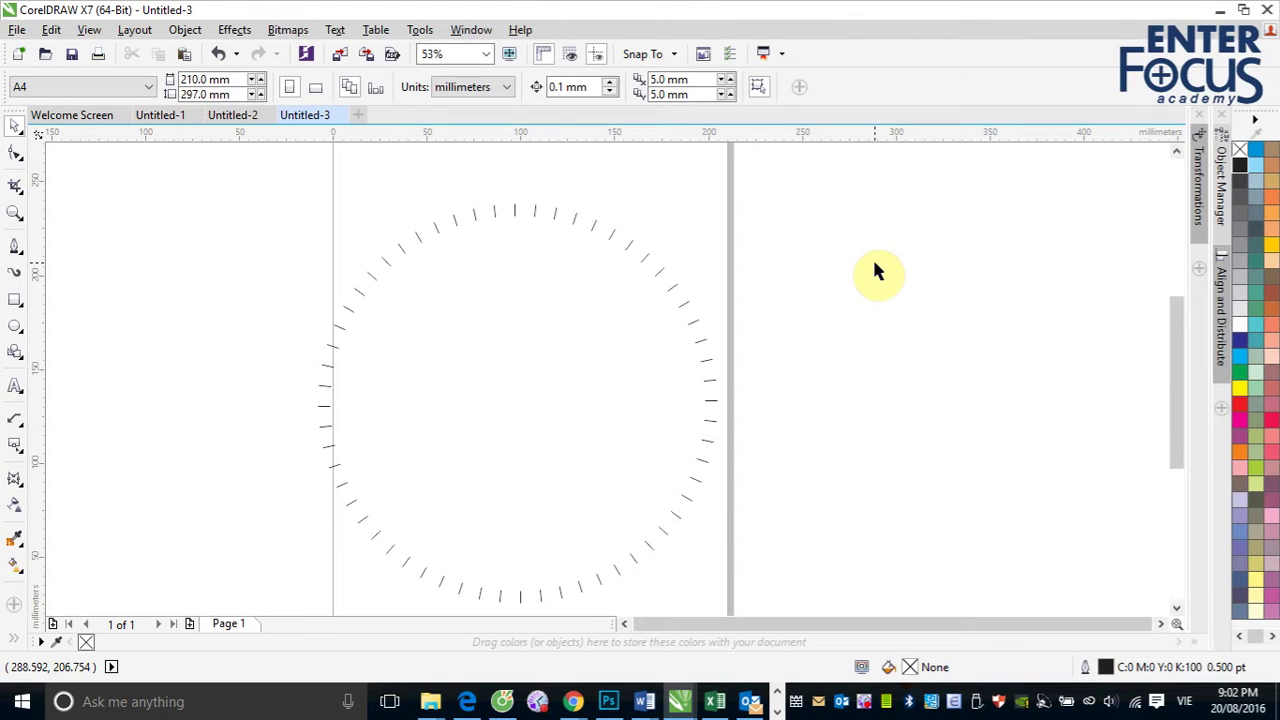
{"action": "left_click_drag", "start_coordinate": [251, 188], "coordinate": [802, 591]}
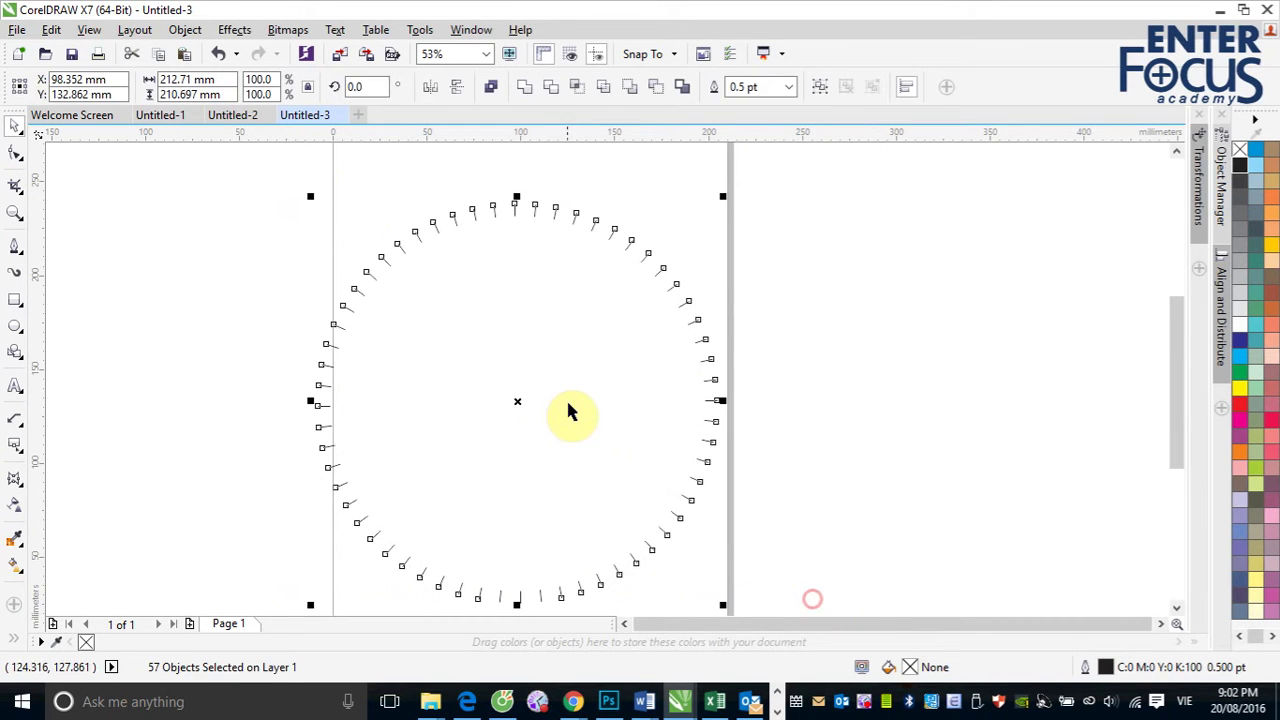
{"action": "key", "text": "Delete"}
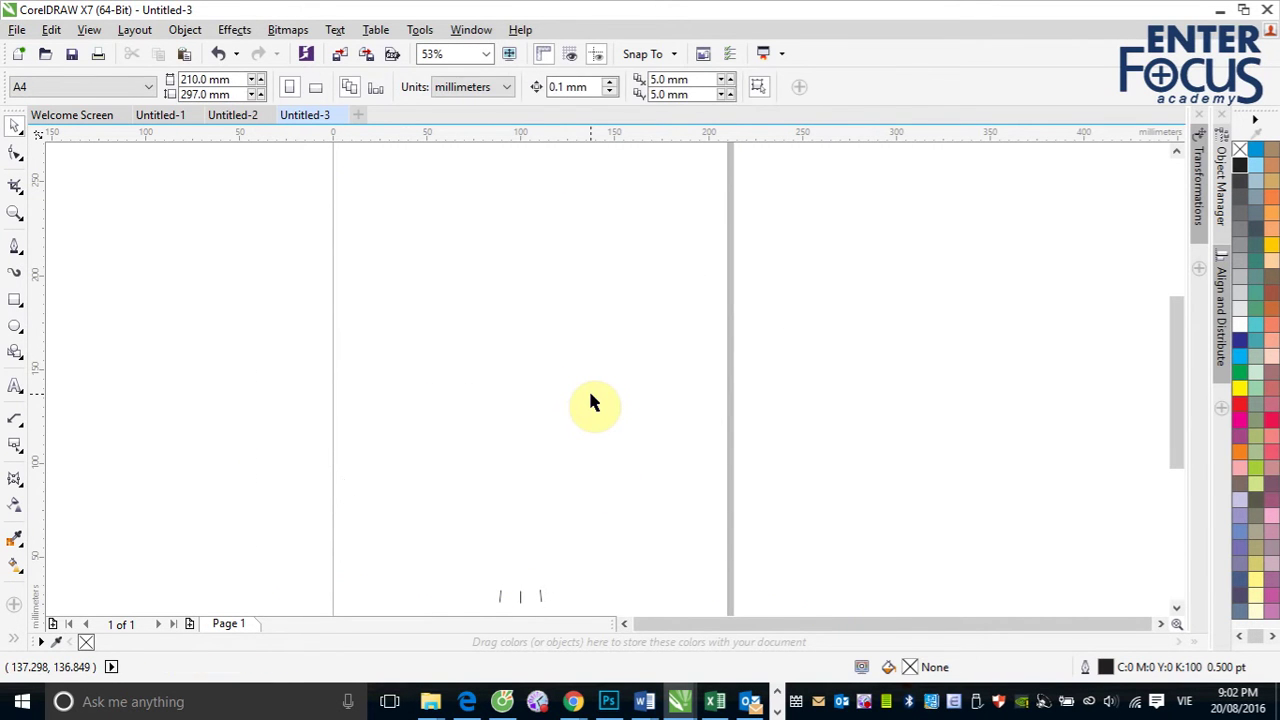
{"action": "left_click", "coordinate": [14, 246]}
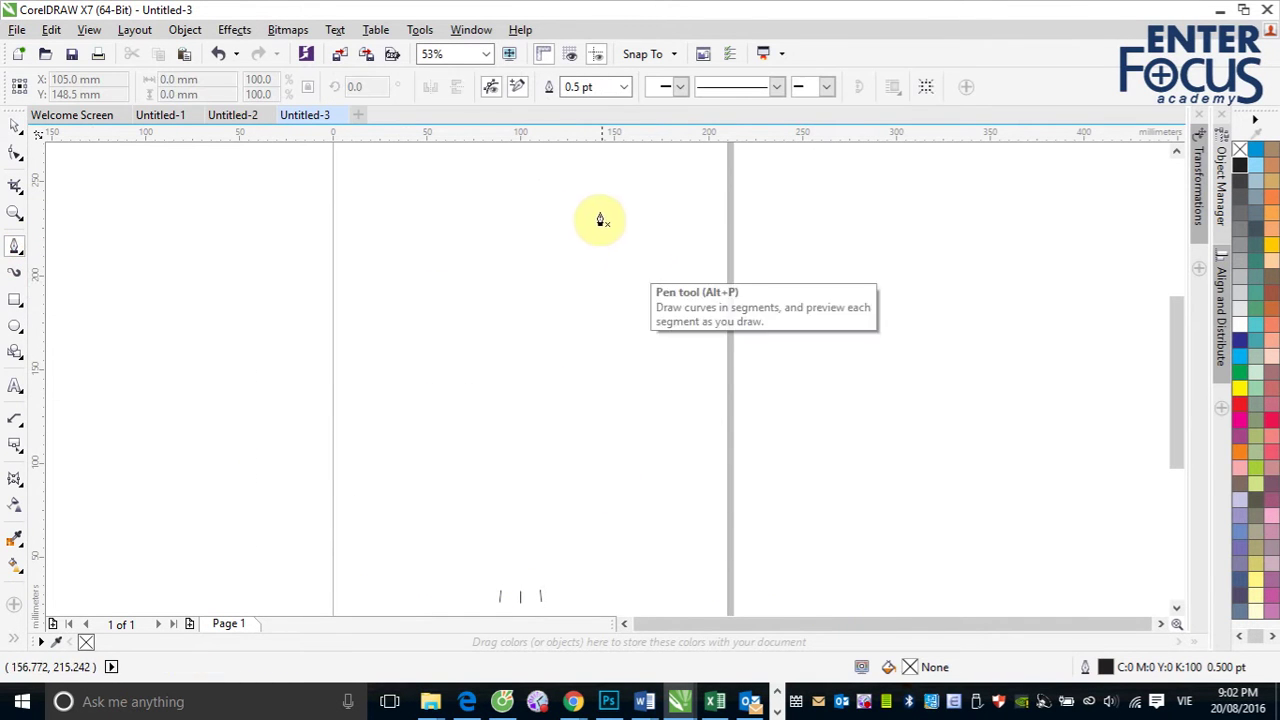
{"action": "left_click", "coordinate": [513, 164]}
{"action": "left_click", "coordinate": [510, 580]}
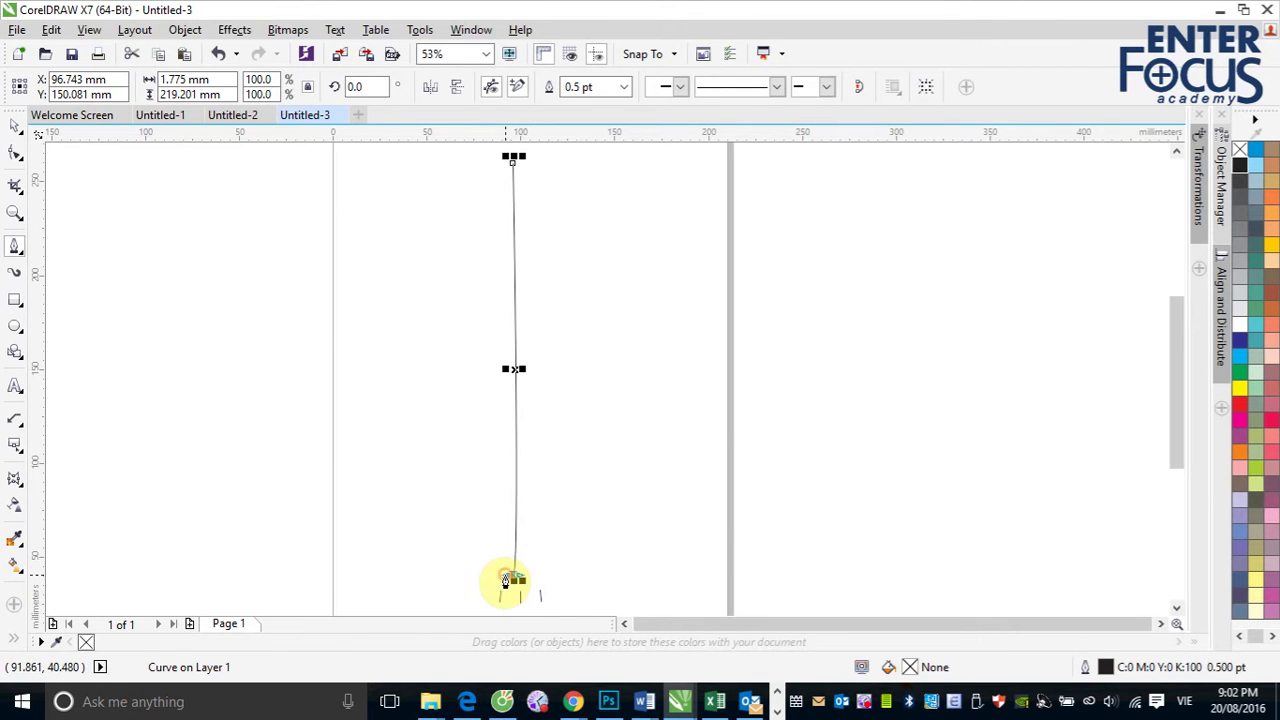
{"action": "left_click", "coordinate": [16, 128]}
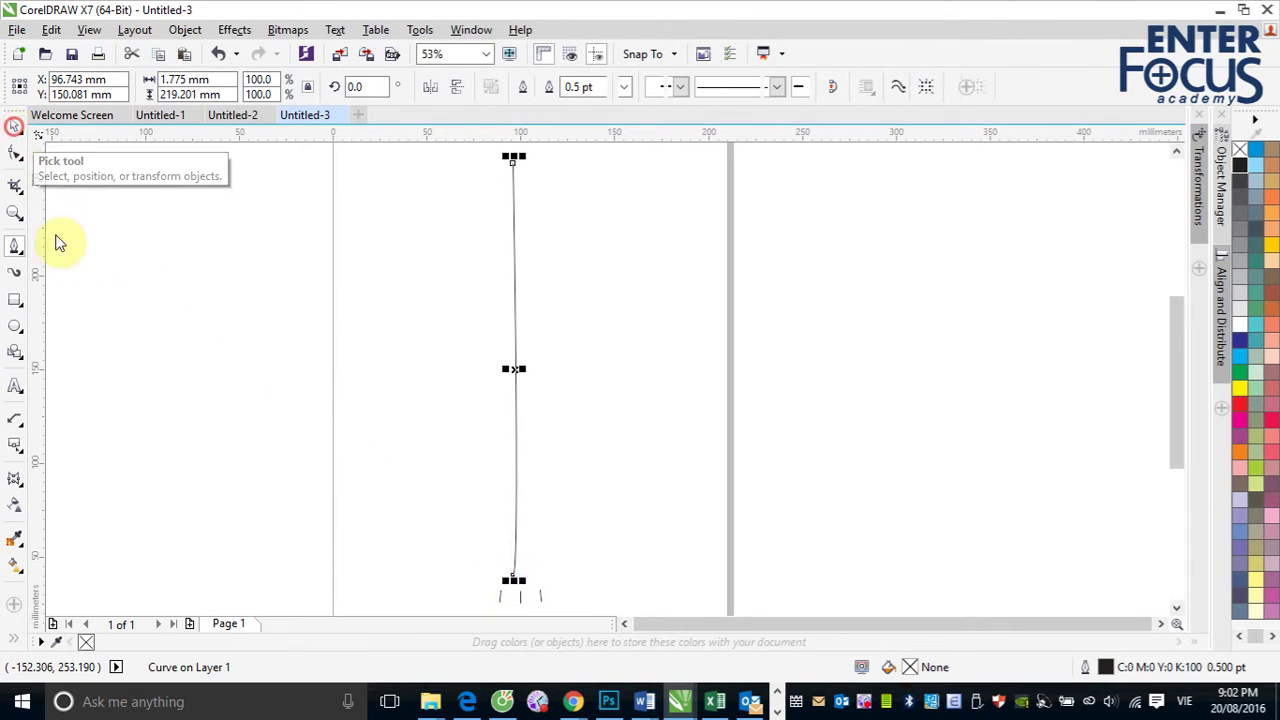
{"action": "left_click", "coordinate": [83, 323]}
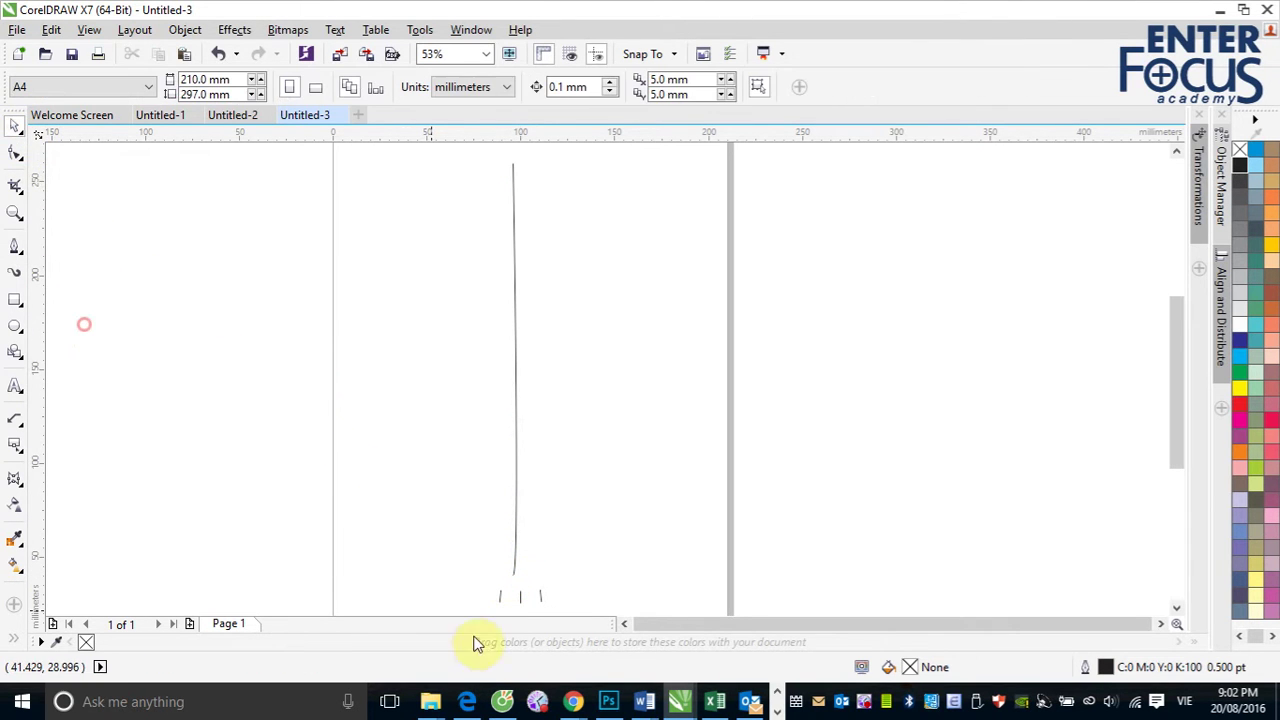
{"action": "left_click", "coordinate": [515, 424]}
{"action": "key", "text": "Delete"}
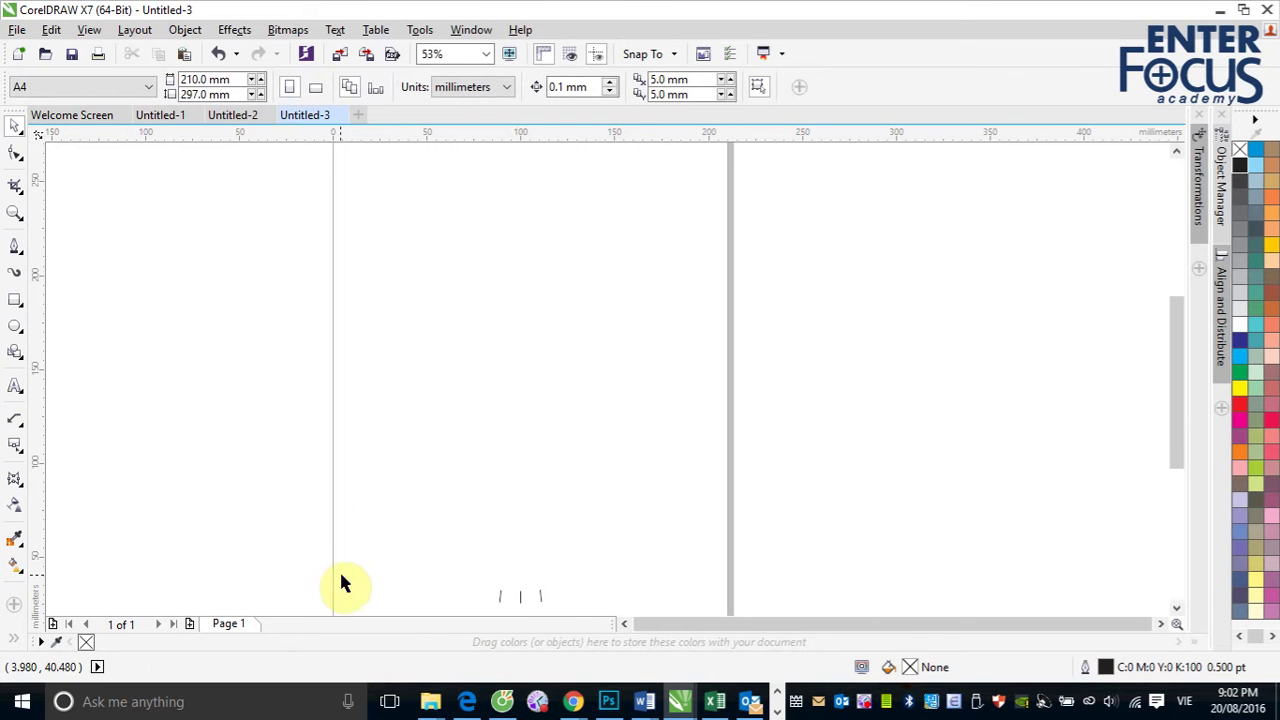
Delete the three remaining tick marks near the bottom of the page.
{"action": "mouse_move", "coordinate": [406, 551]}
{"action": "left_mouse_down"}
{"action": "mouse_move", "coordinate": [571, 620]}
{"action": "mouse_move", "coordinate": [576, 607]}
{"action": "left_mouse_up"}
{"action": "key", "text": "Delete"}
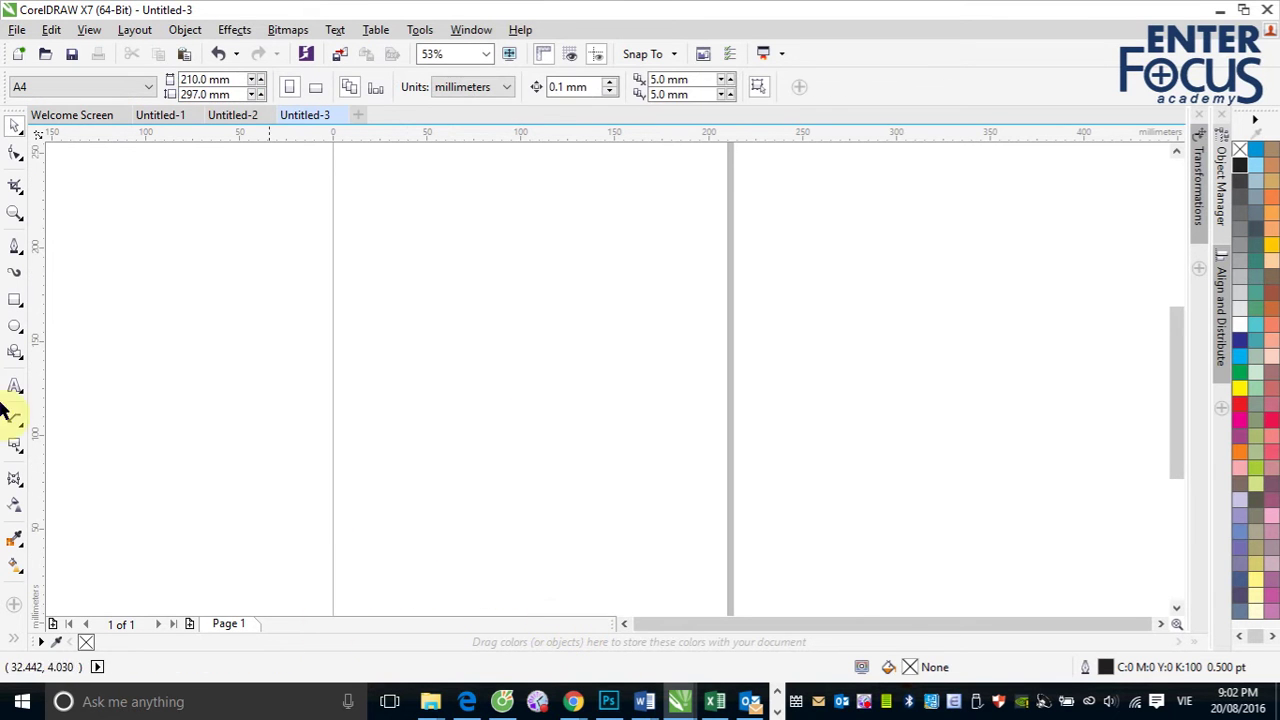
{"action": "left_click", "coordinate": [15, 245]}
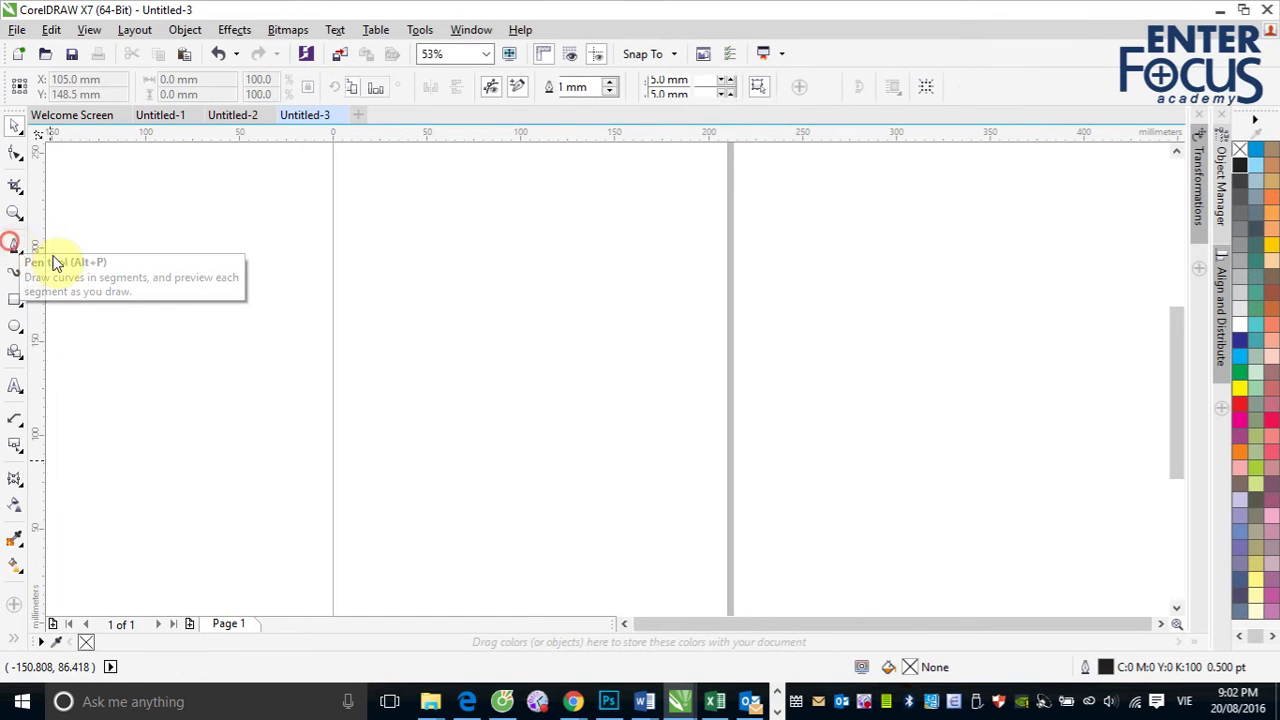
{"action": "left_click", "coordinate": [519, 174]}
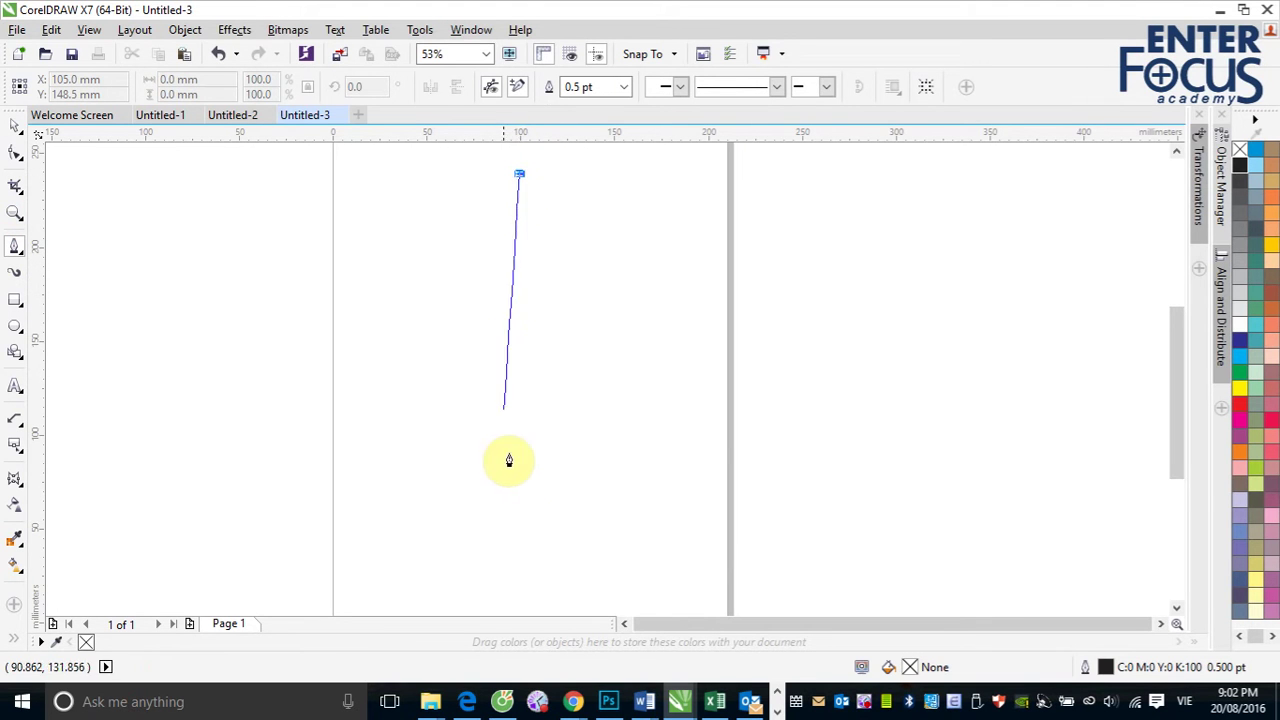
{"action": "left_click", "coordinate": [519, 574]}
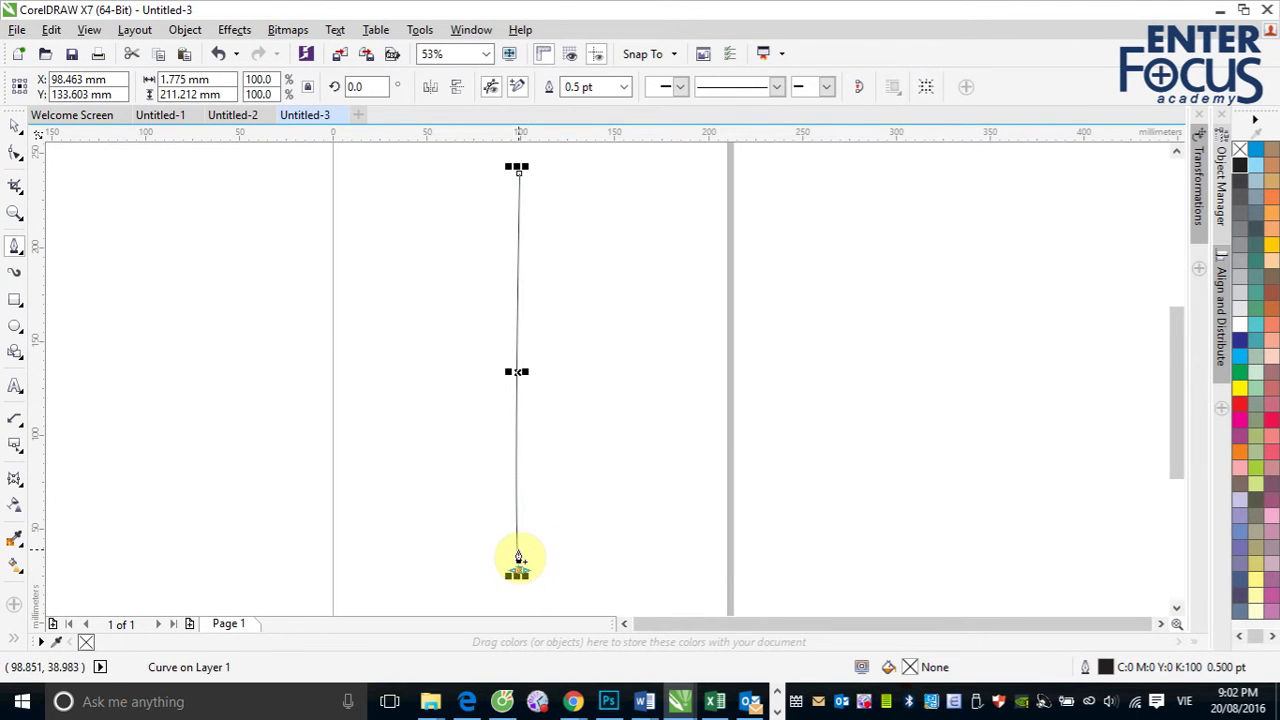
{"action": "left_click", "coordinate": [14, 126]}
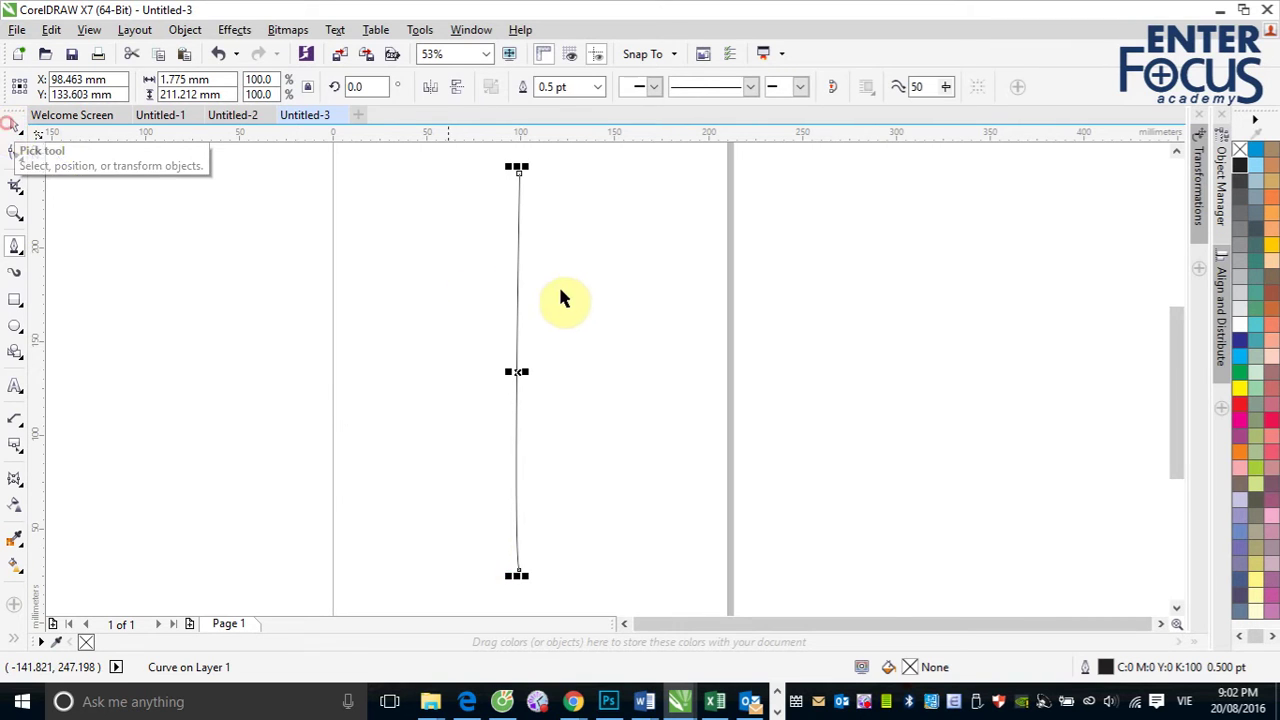
{"action": "left_click", "coordinate": [590, 294]}
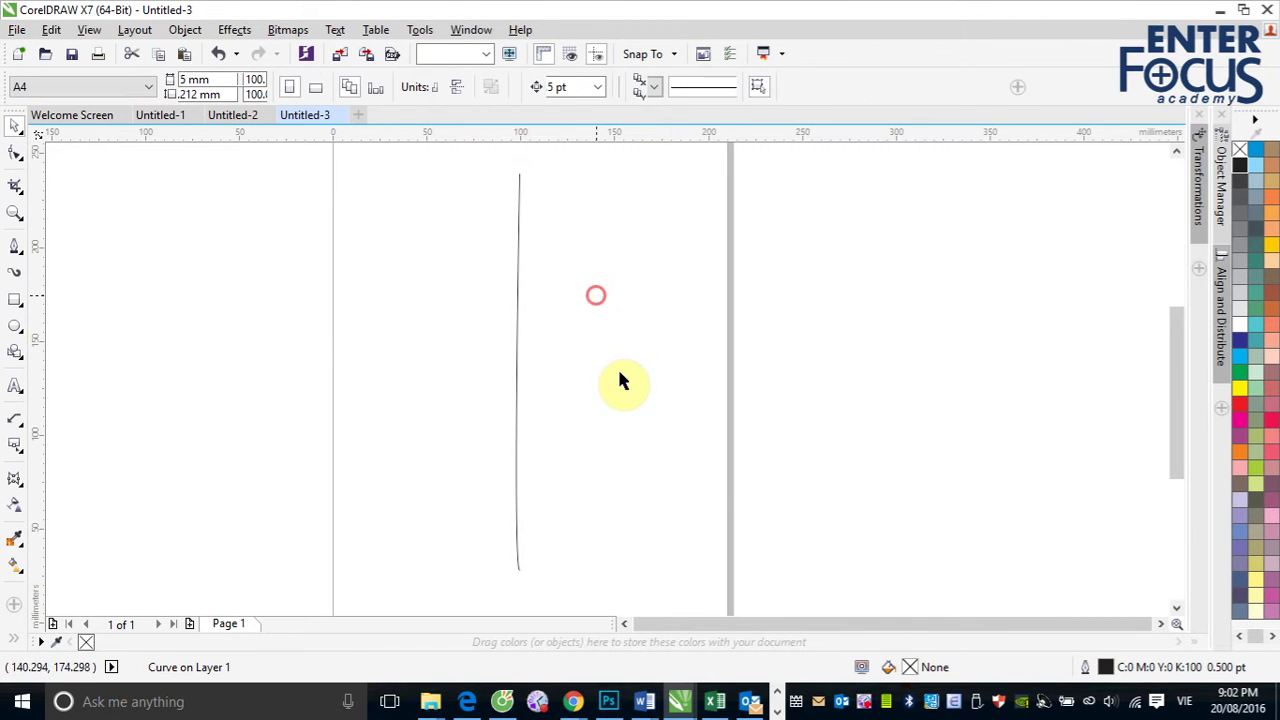
{"action": "left_click", "coordinate": [518, 360]}
{"action": "key", "text": "Delete"}
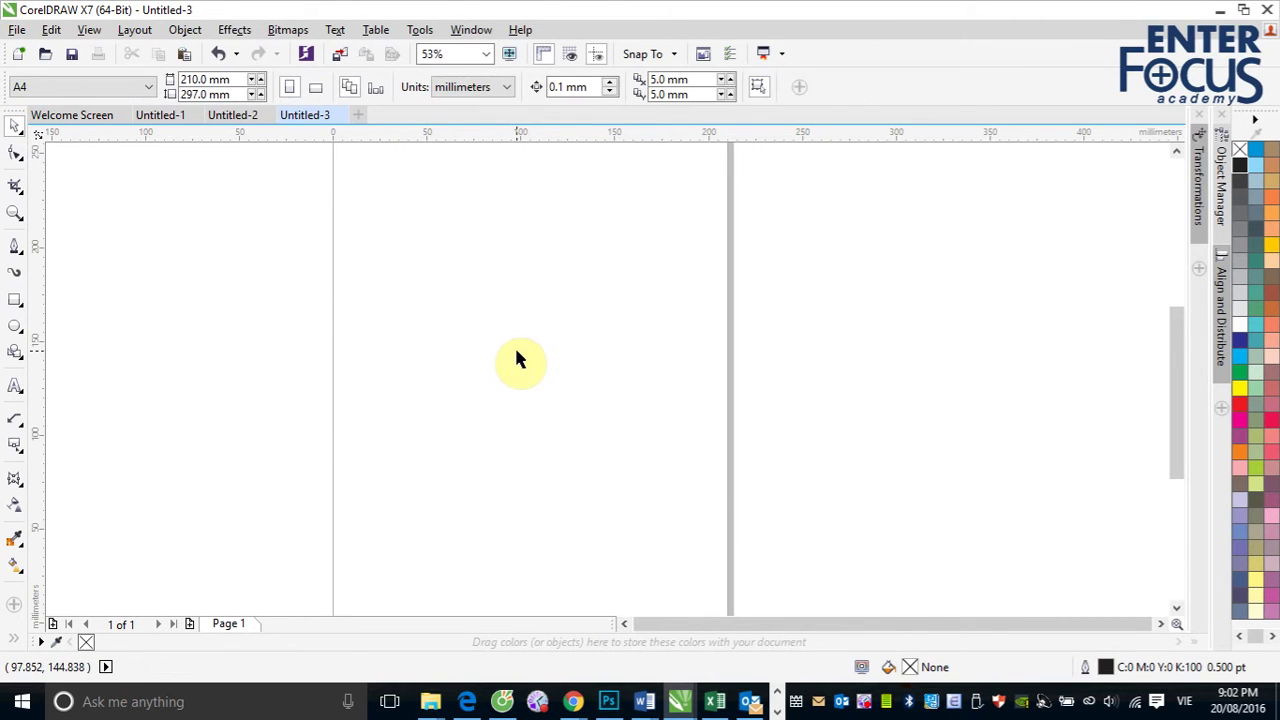
{"action": "left_click", "coordinate": [18, 250]}
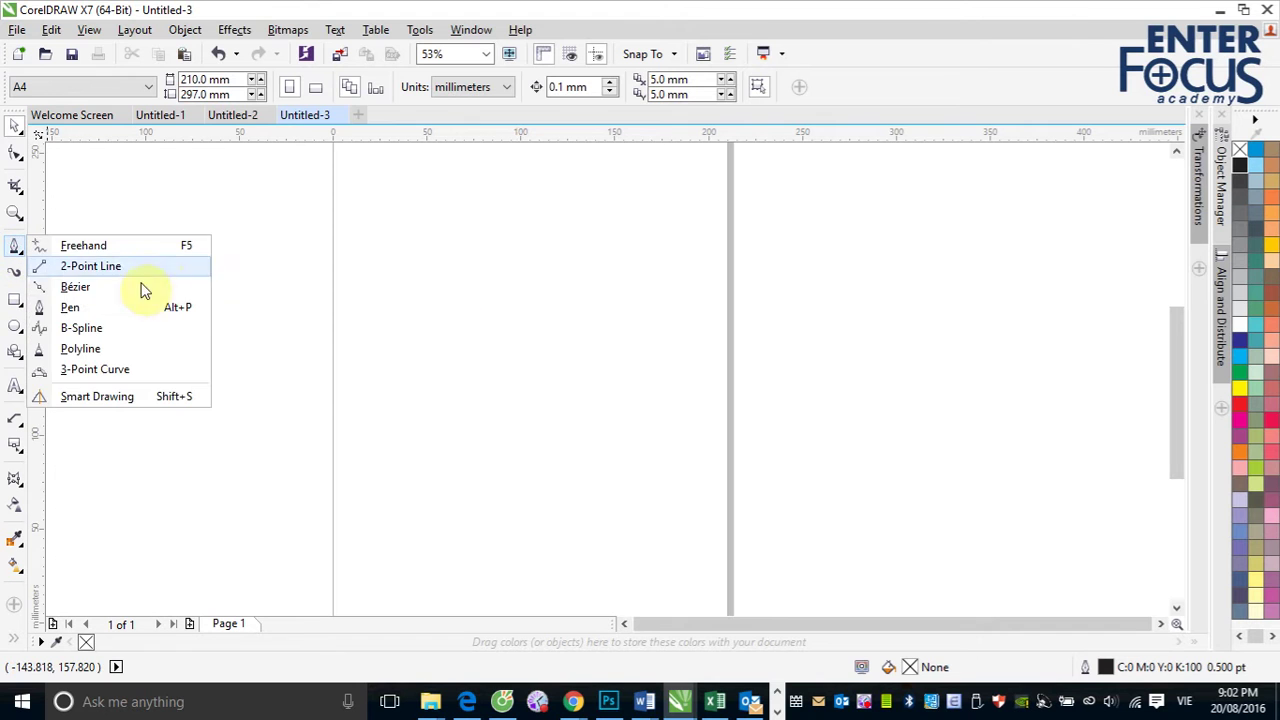
{"action": "left_click", "coordinate": [76, 288]}
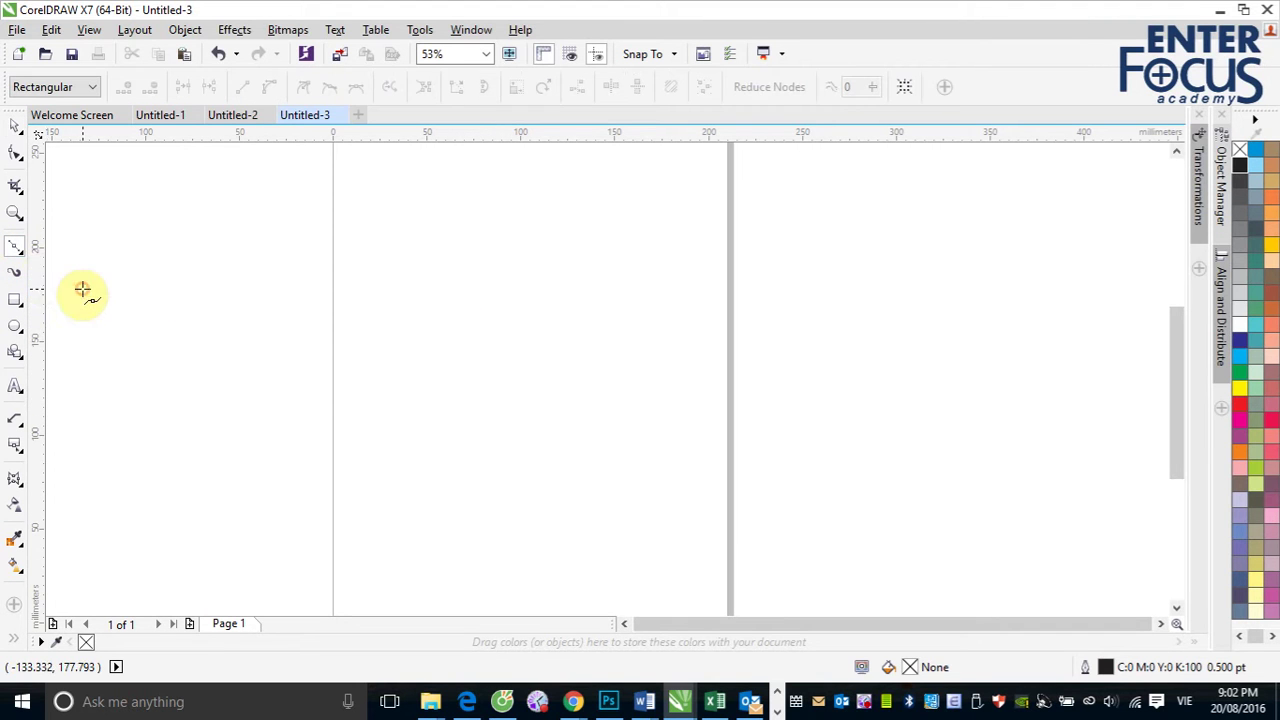
{"action": "left_click", "coordinate": [512, 174]}
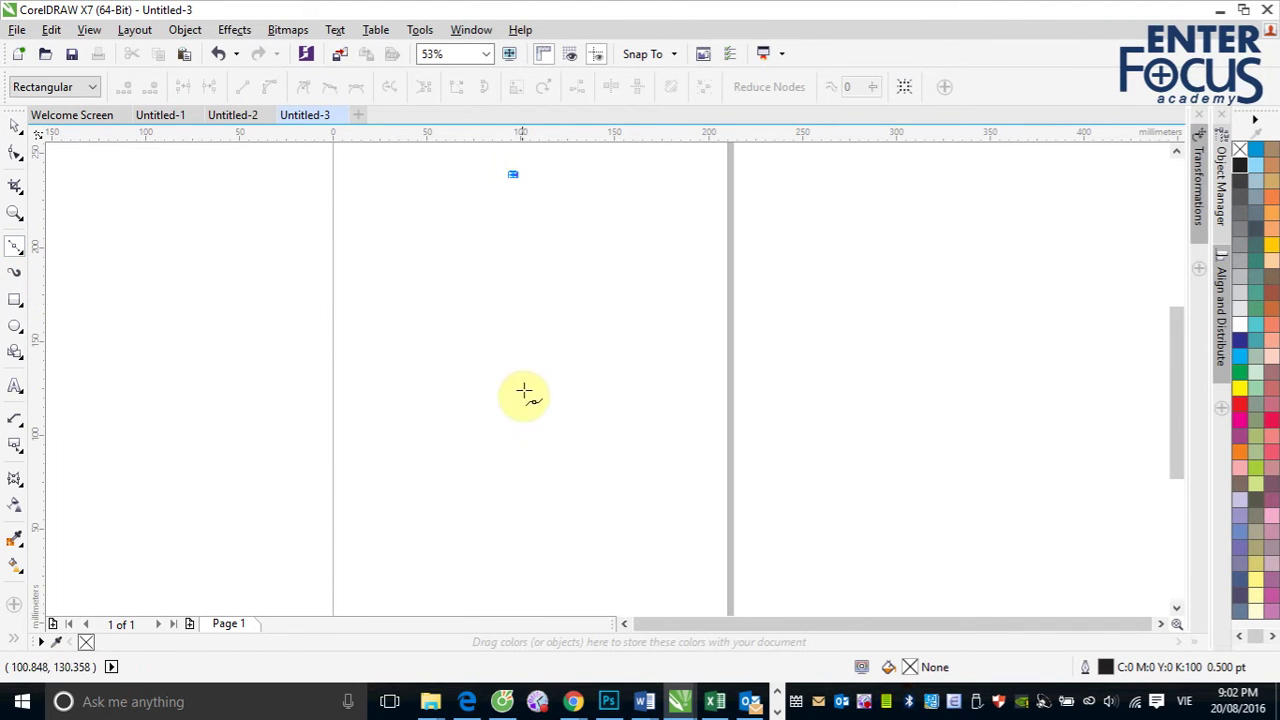
{"action": "left_click", "coordinate": [525, 577]}
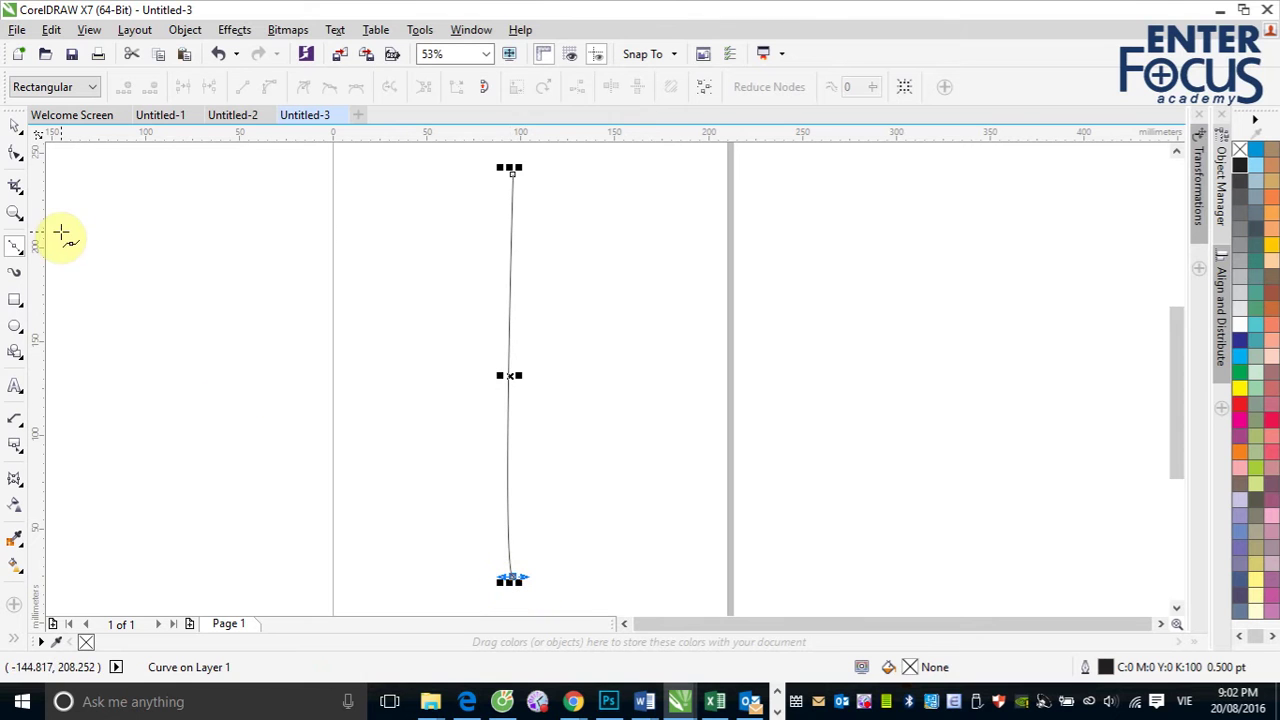
{"action": "left_click", "coordinate": [15, 126]}
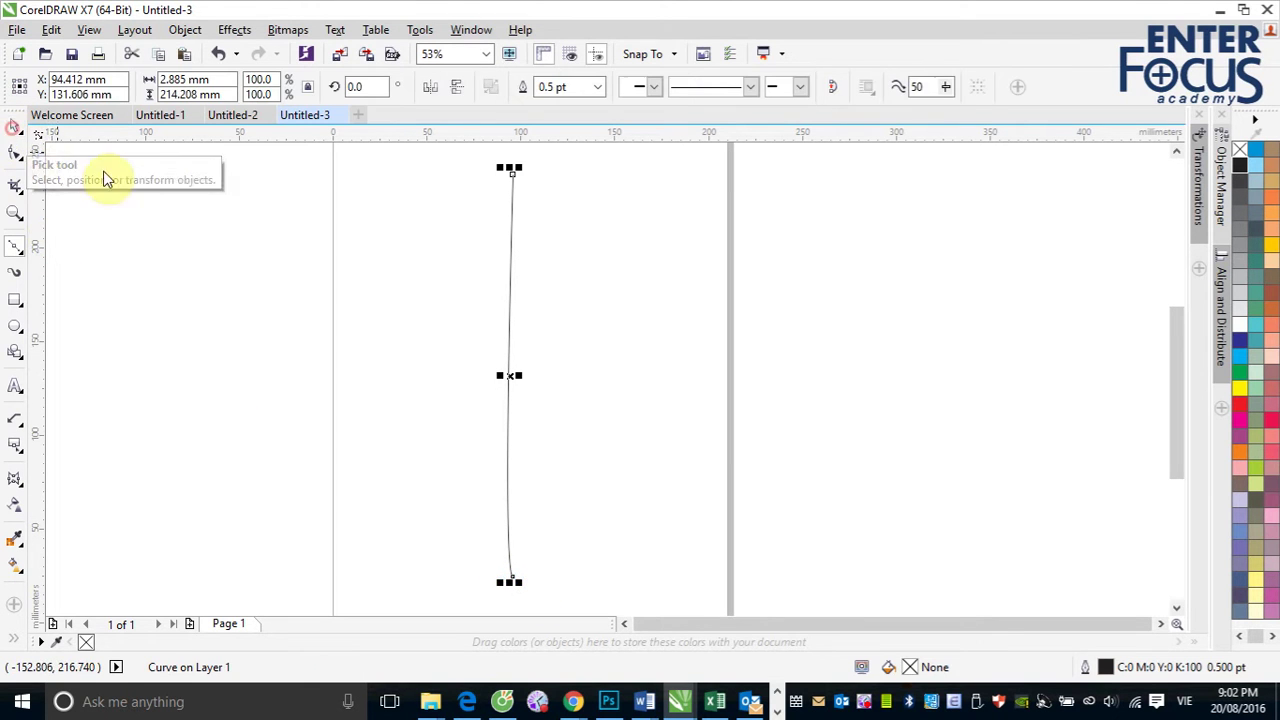
{"action": "left_click", "coordinate": [229, 293]}
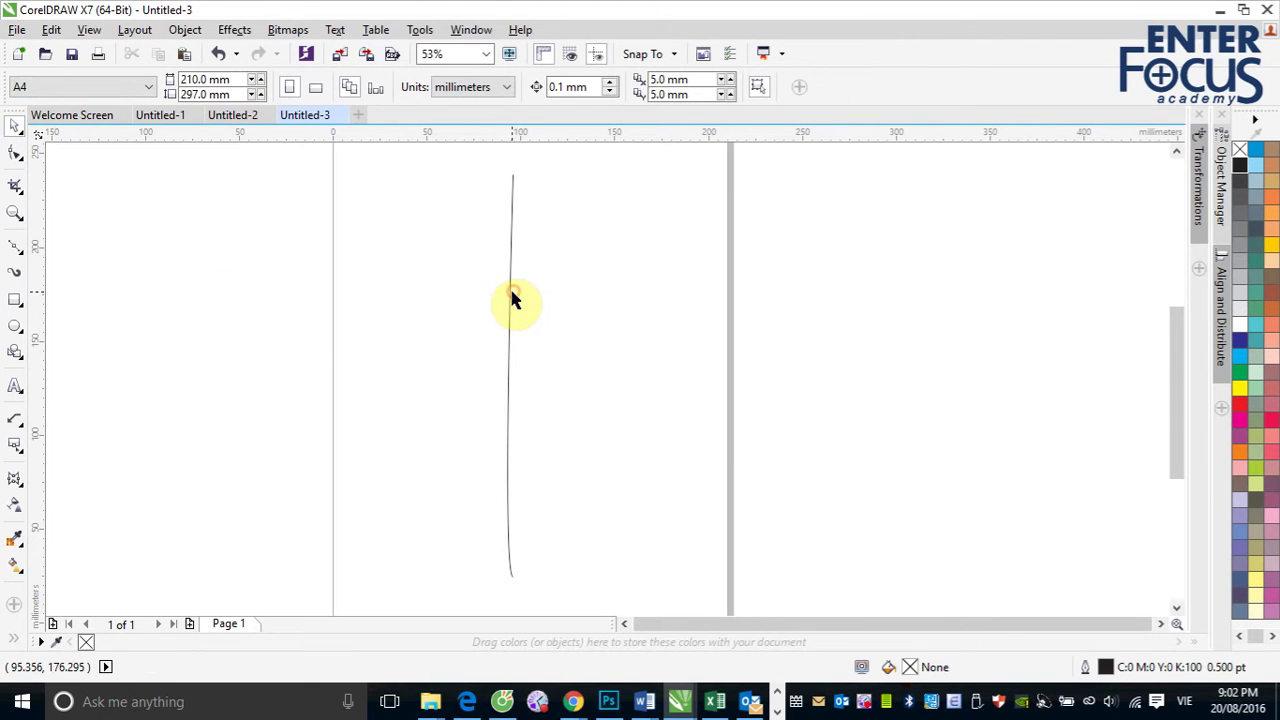
{"action": "left_click", "coordinate": [513, 298]}
{"action": "key", "text": "Delete"}
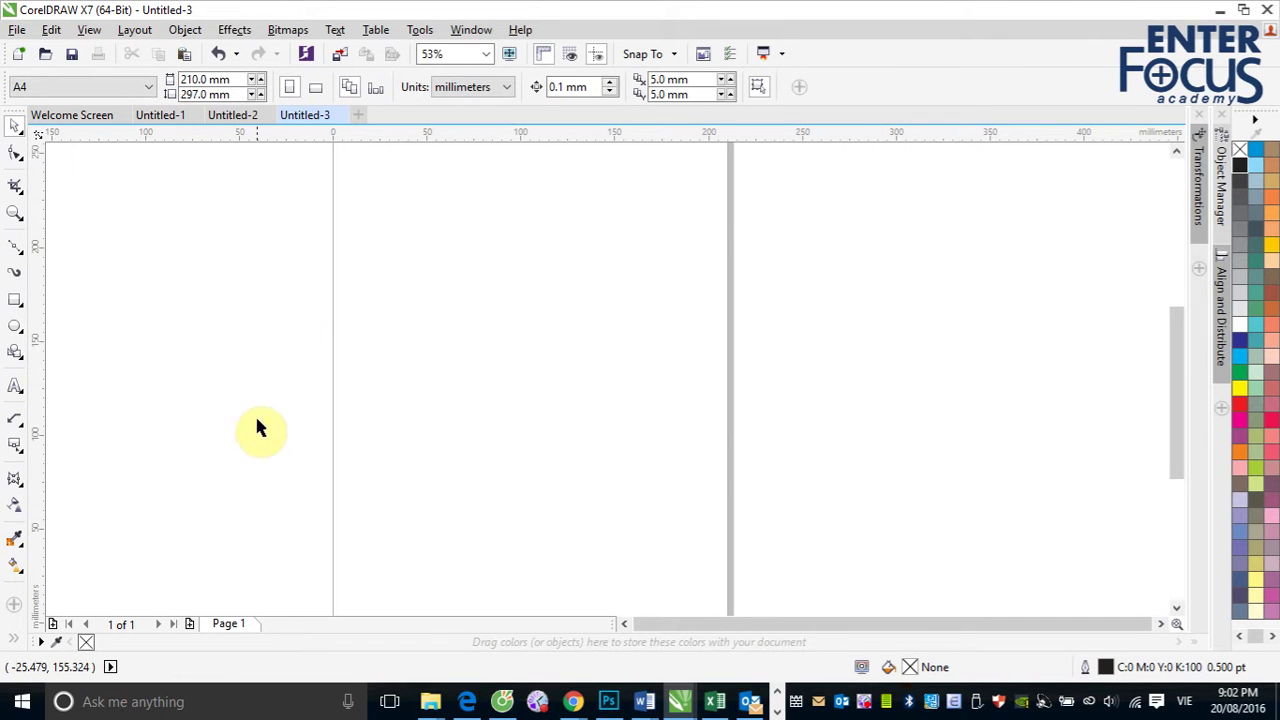
Draw a vertical two-point line about 200 mm long in the middle of the page.
{"action": "left_click", "coordinate": [15, 245]}
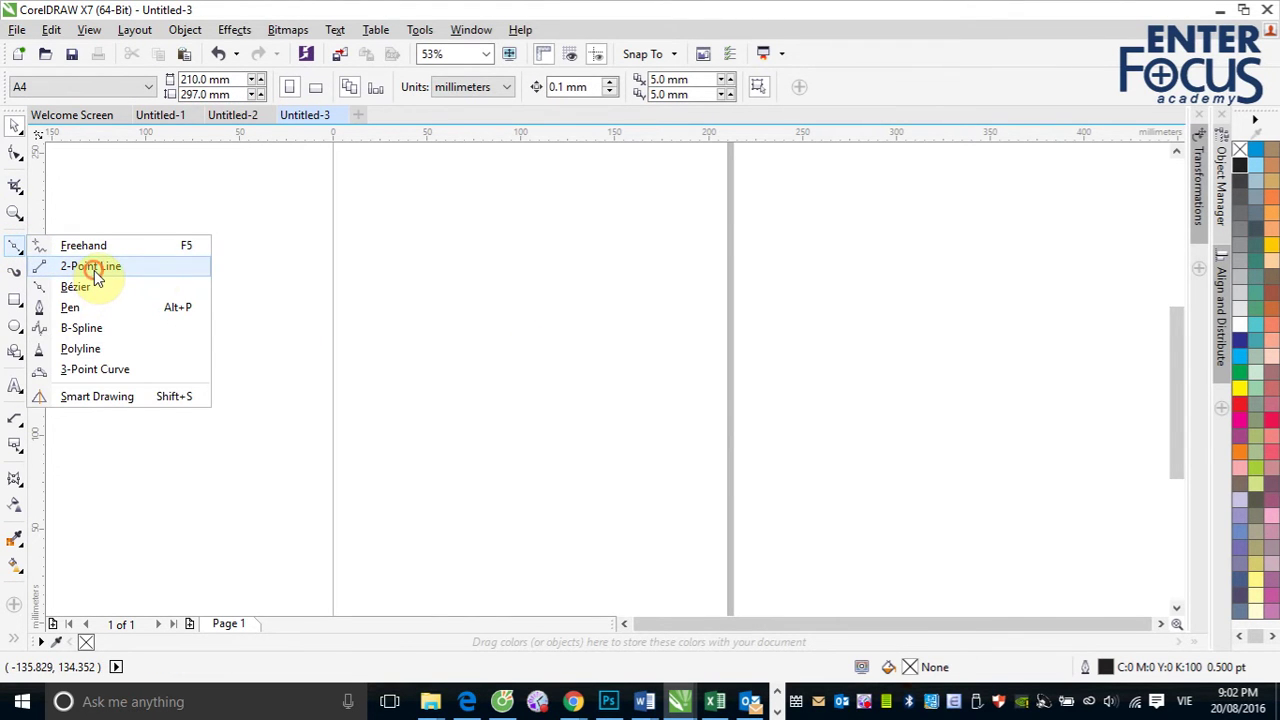
{"action": "left_click", "coordinate": [95, 267]}
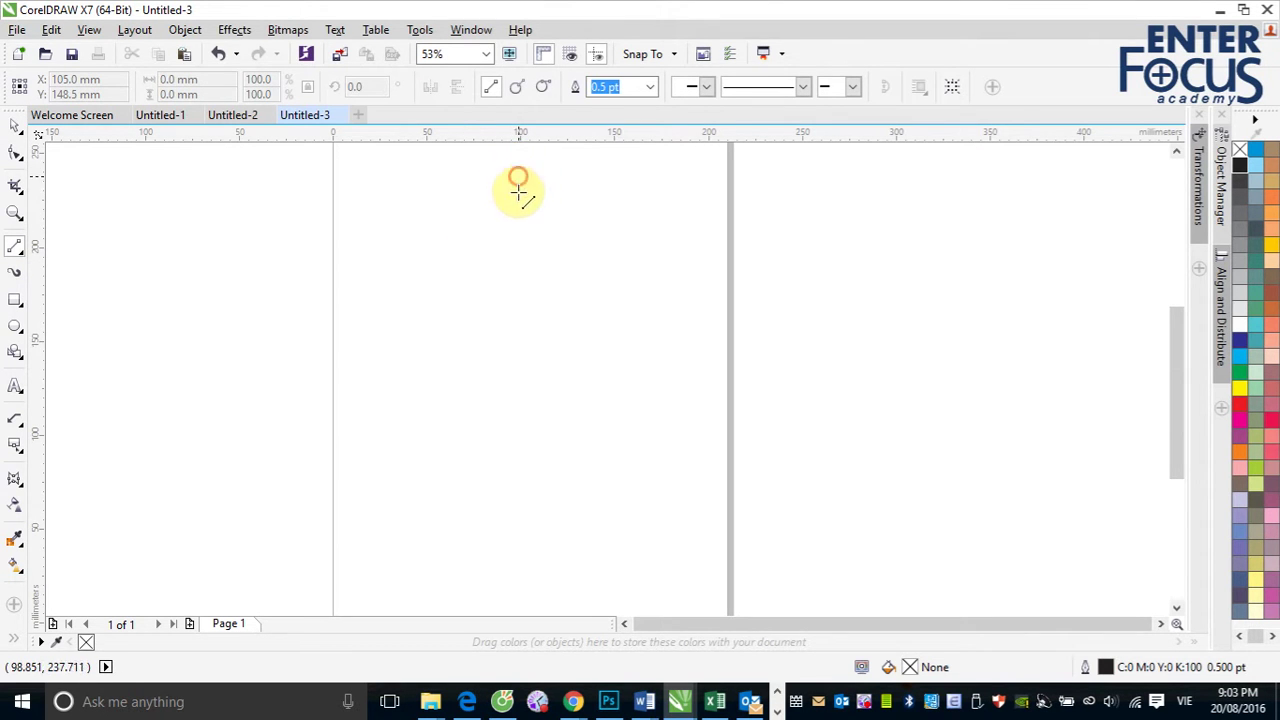
{"action": "left_click_drag", "start_coordinate": [518, 177], "coordinate": [518, 556]}
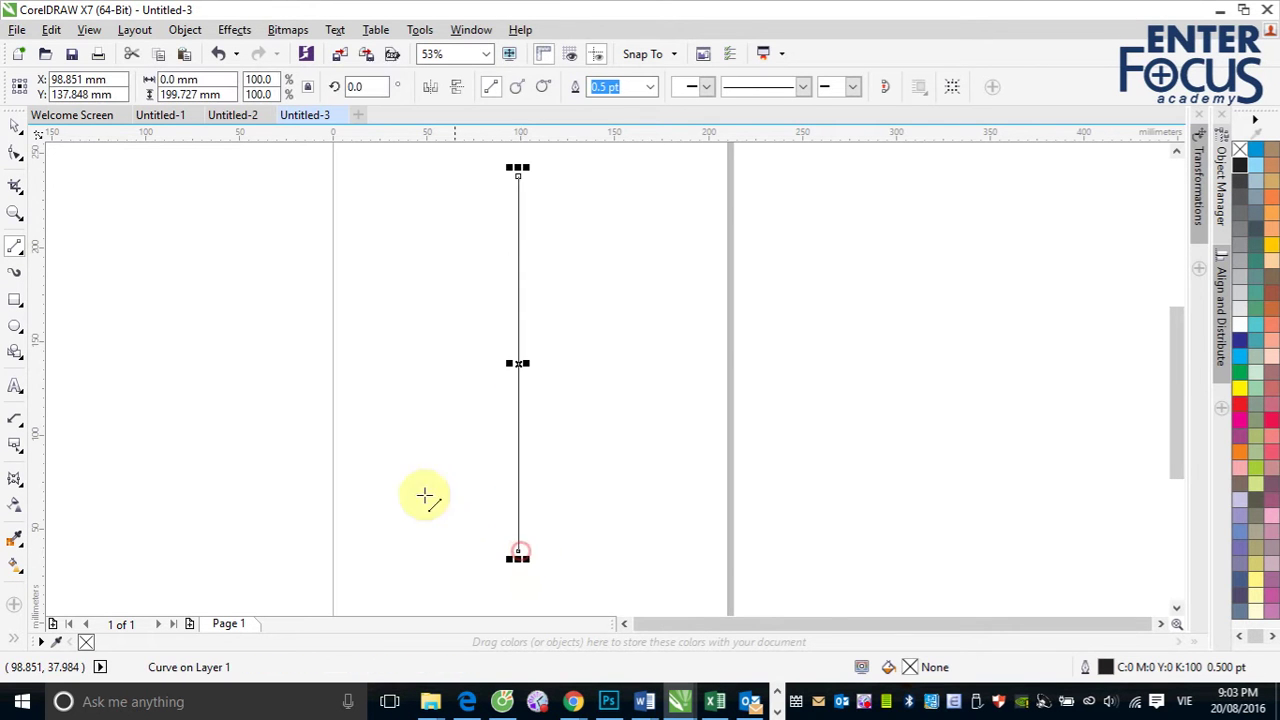
{"action": "left_click", "coordinate": [14, 125]}
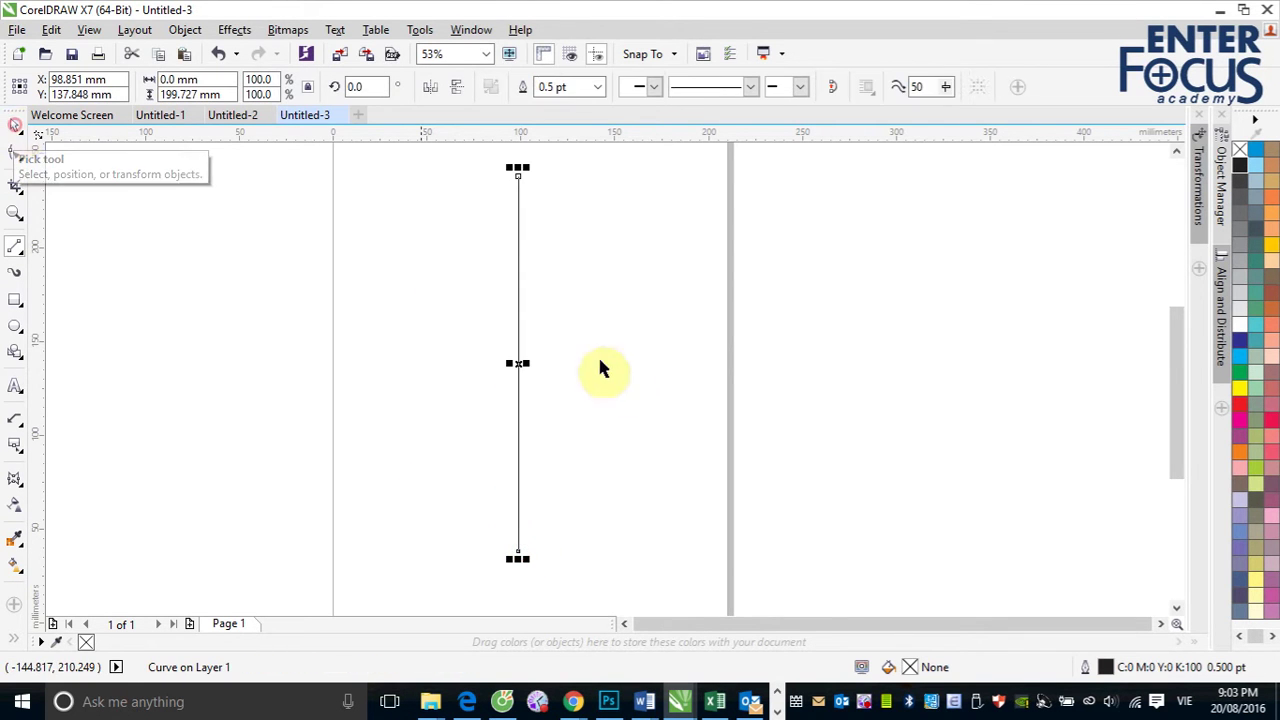
Make a copy of the vertical line rotated 6 degrees clockwise around its own midpoint.
{"action": "left_click", "coordinate": [518, 364]}
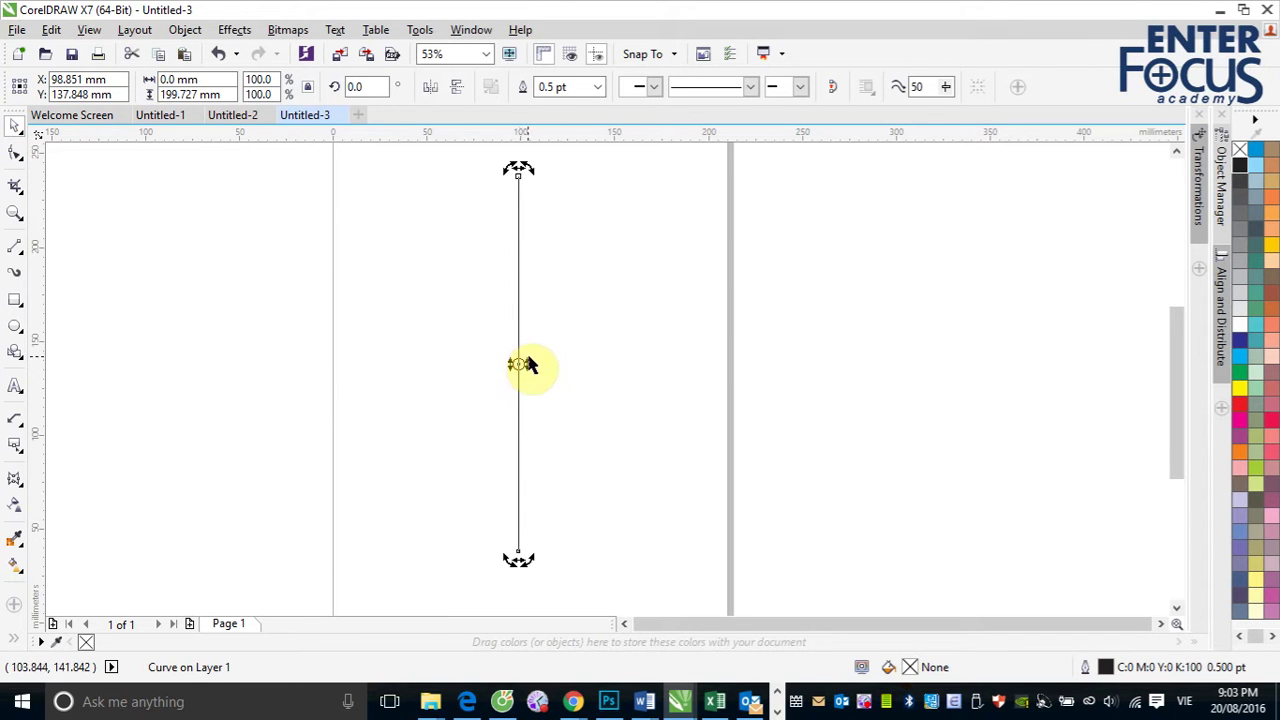
{"action": "left_click", "coordinate": [530, 170]}
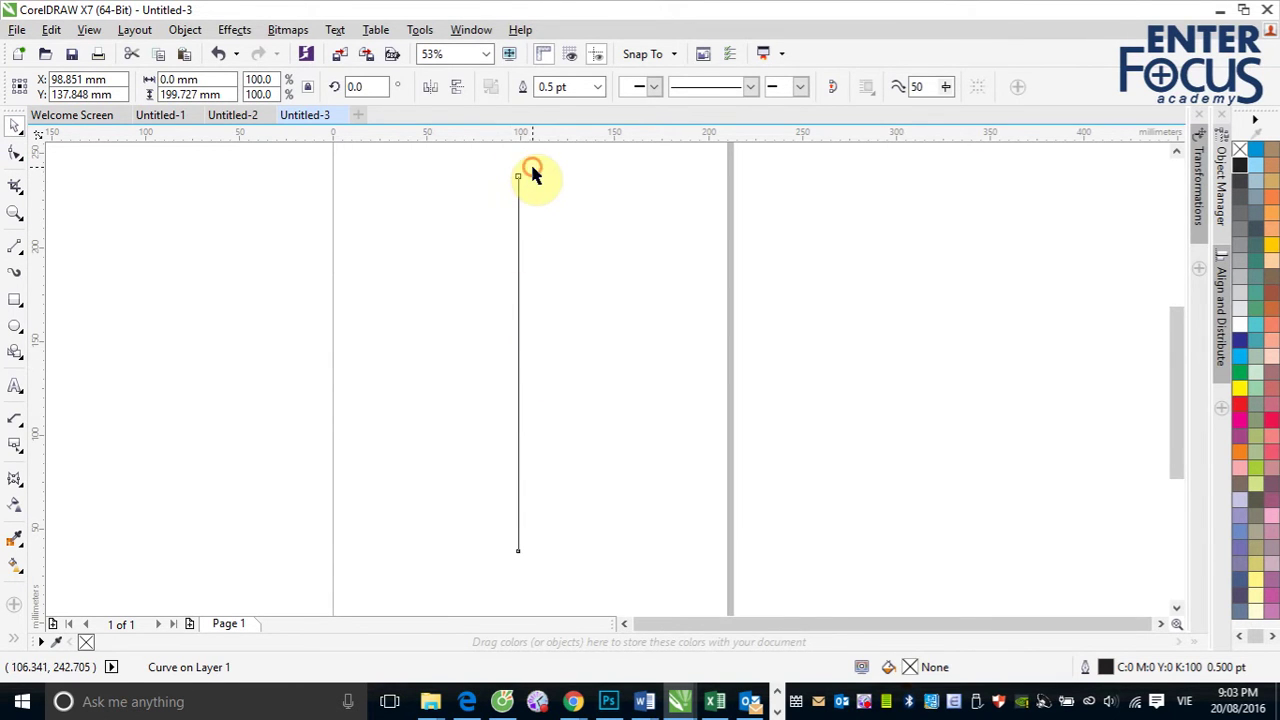
{"action": "left_click", "coordinate": [519, 204]}
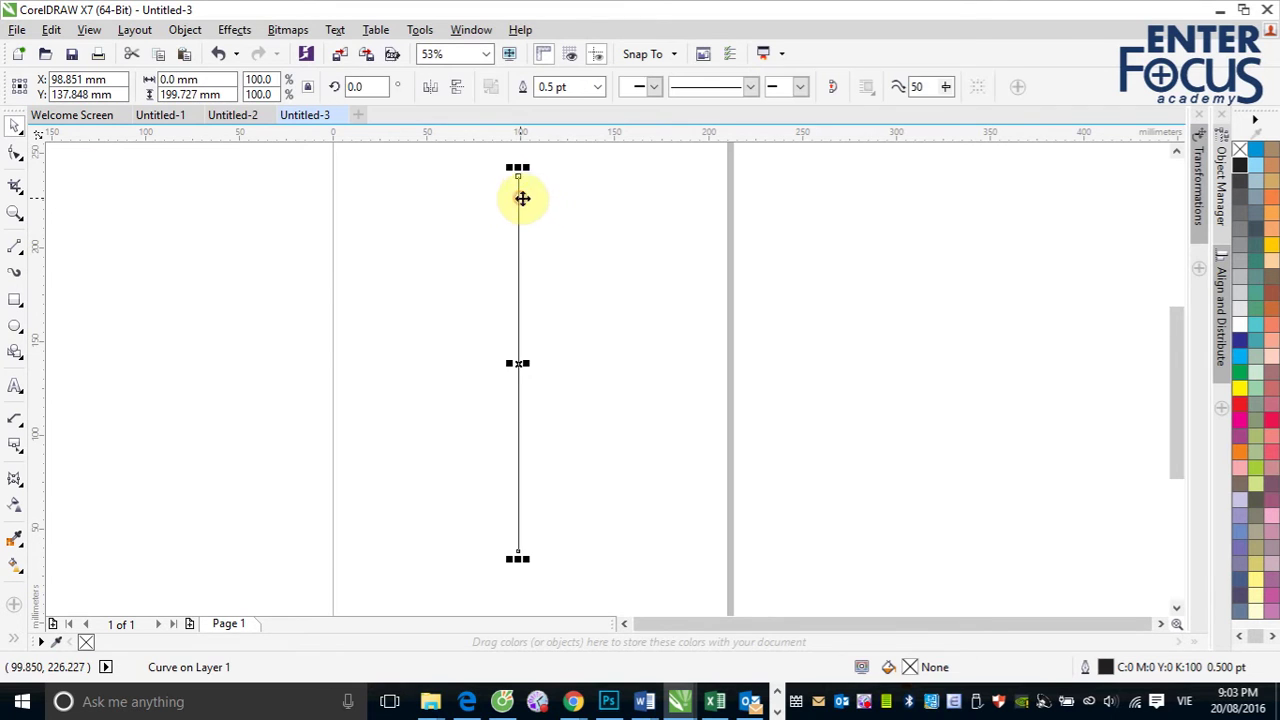
{"action": "left_click", "coordinate": [518, 207]}
{"action": "left_click_drag", "start_coordinate": [520, 171], "coordinate": [538, 178]}
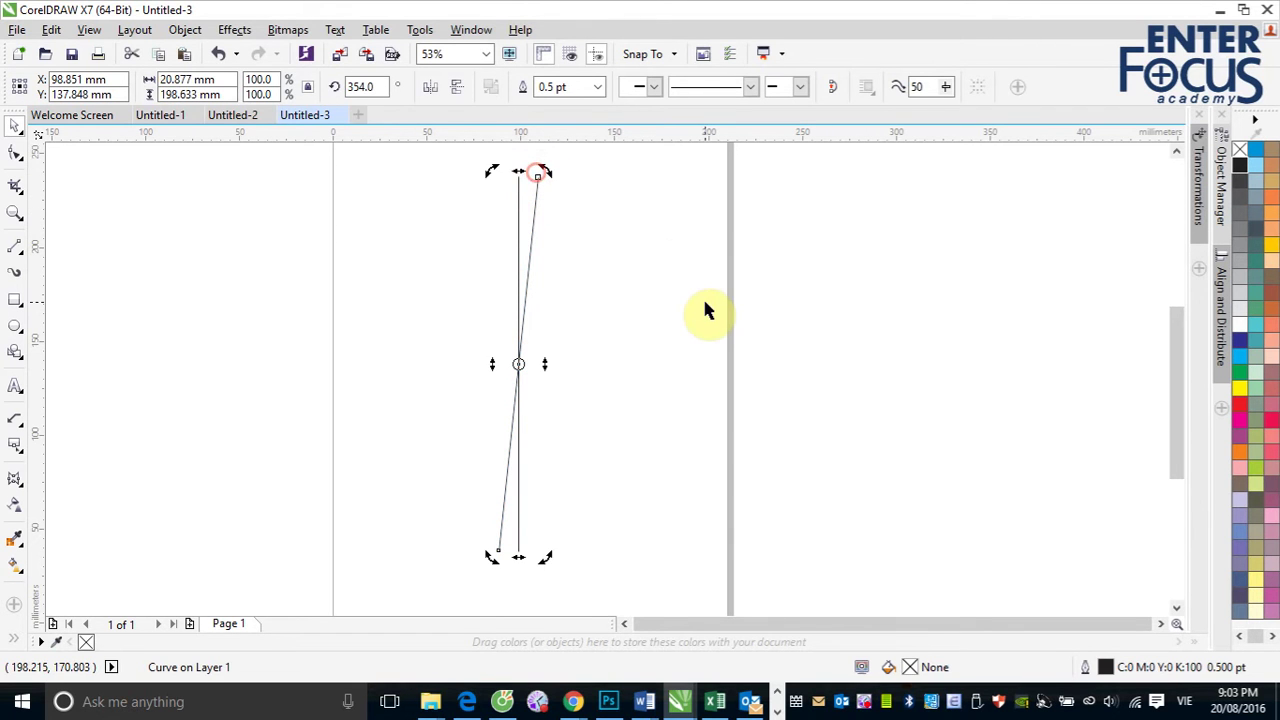
Repeat the rotated duplication until the long lines fan out into a full circle.
{"action": "key", "text": "ctrl+r"}
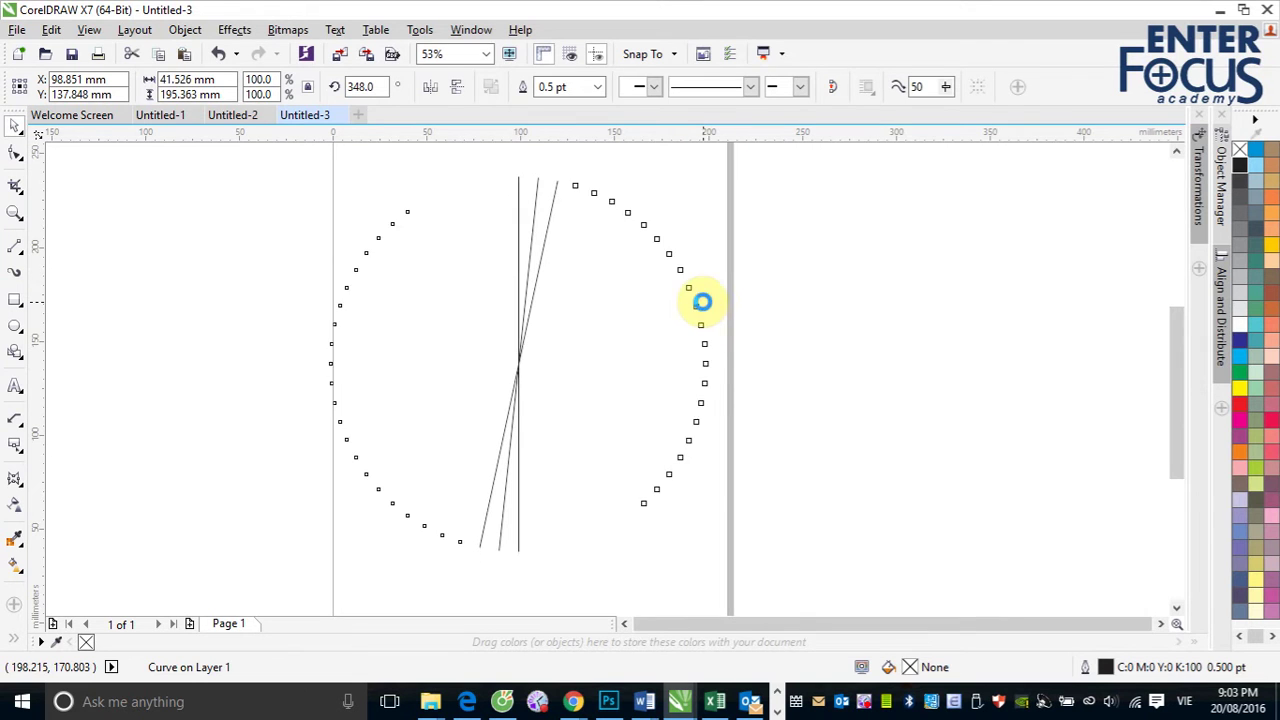
{"action": "key", "text": "ctrl+r"}
{"action": "key", "text": "ctrl+r"}
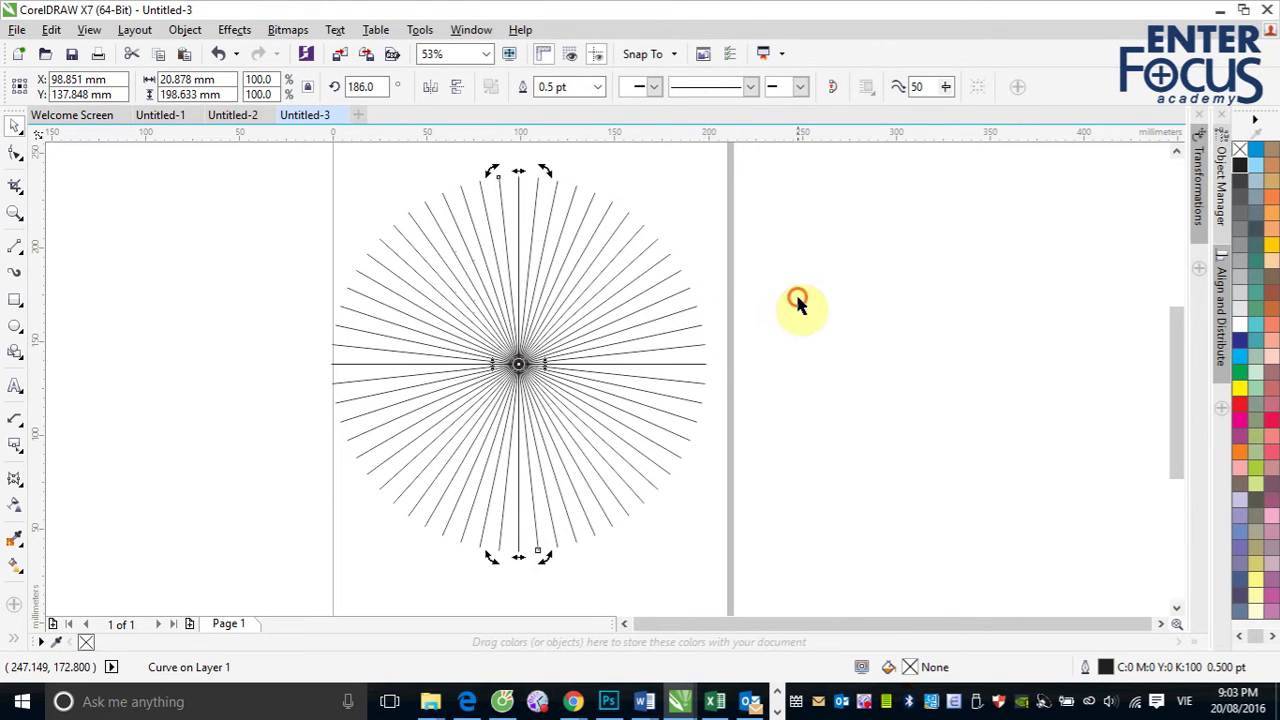
{"action": "left_click", "coordinate": [794, 300]}
Weld all the radial lines into a single curve object.
{"action": "left_click_drag", "start_coordinate": [263, 183], "coordinate": [811, 531]}
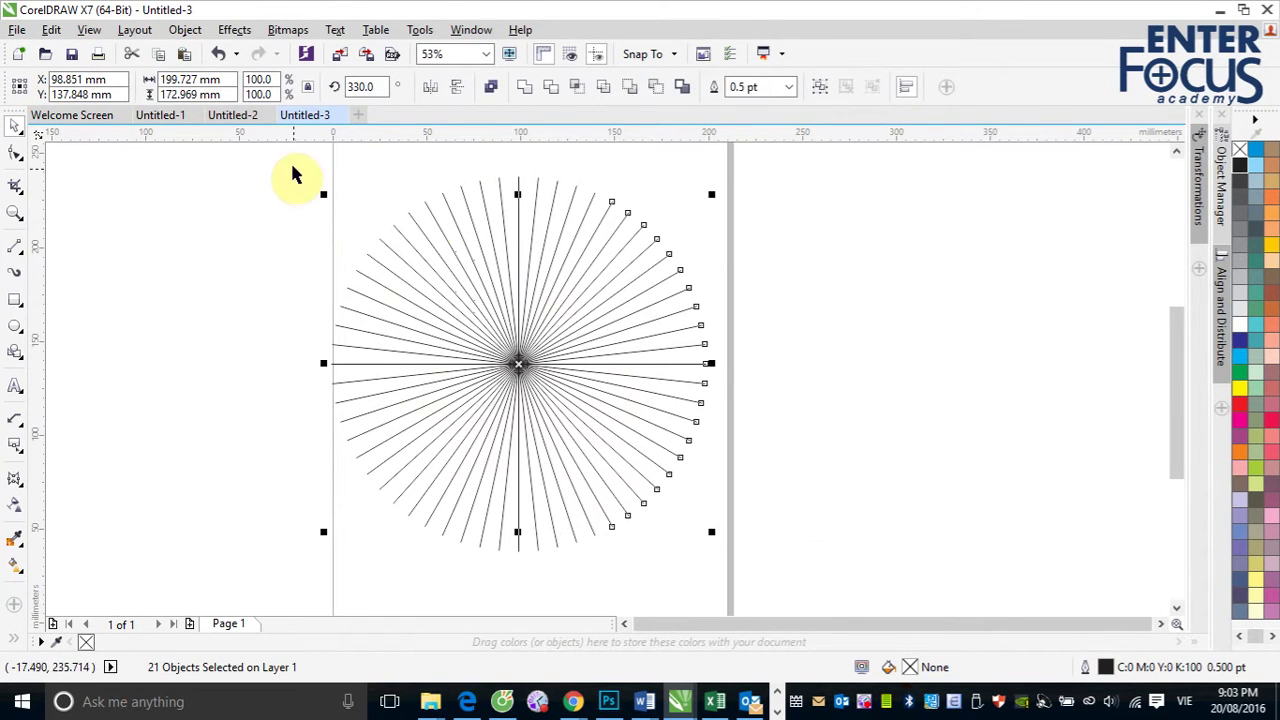
{"action": "left_click_drag", "start_coordinate": [292, 165], "coordinate": [818, 570]}
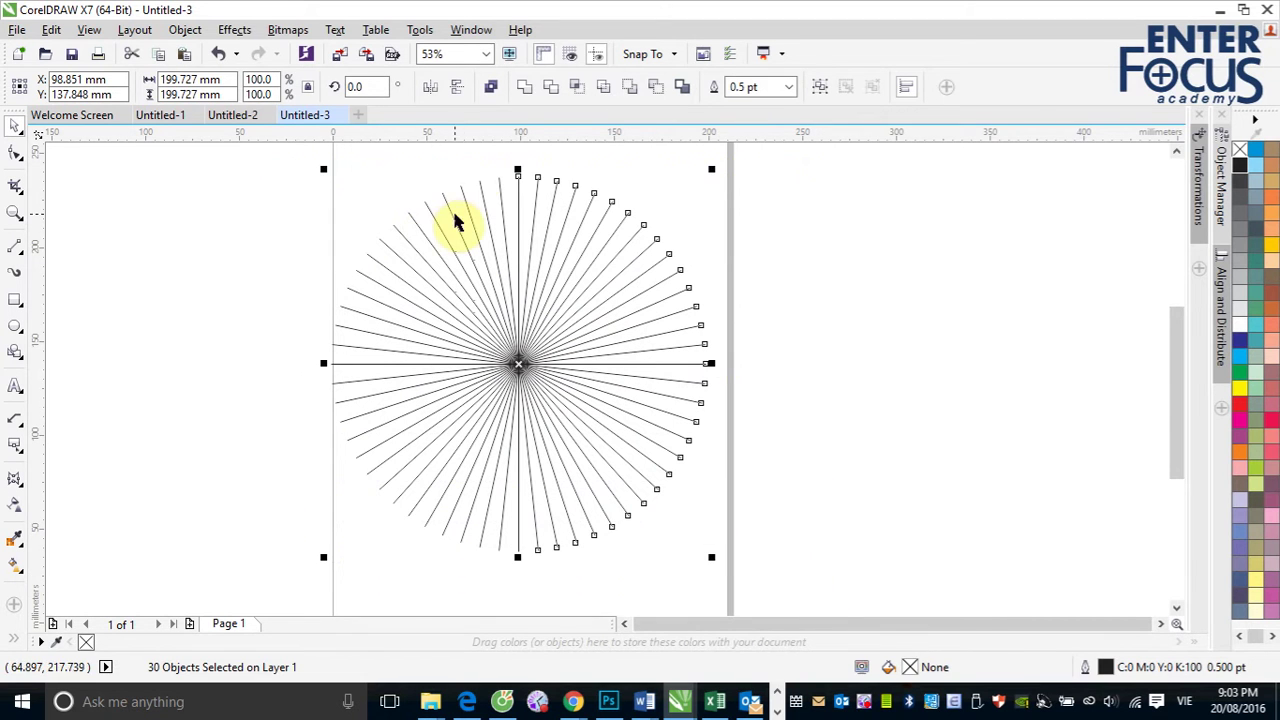
{"action": "left_click", "coordinate": [524, 86]}
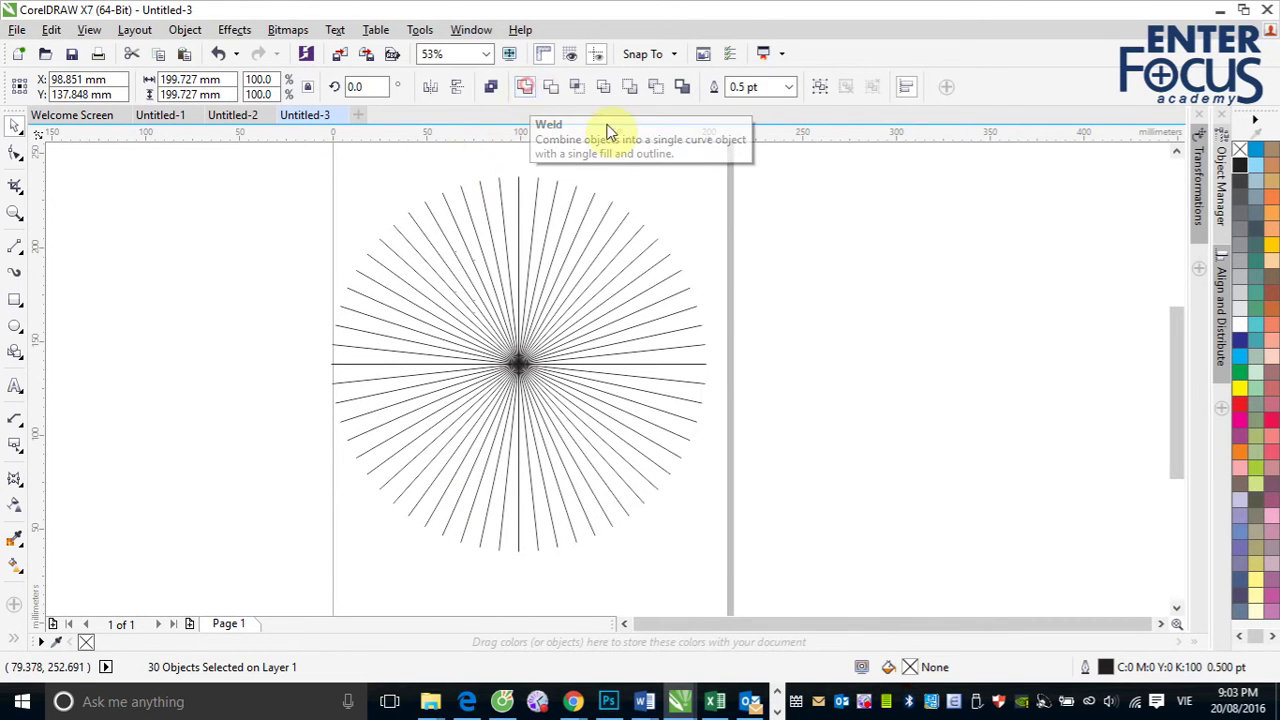
{"action": "left_click", "coordinate": [874, 250]}
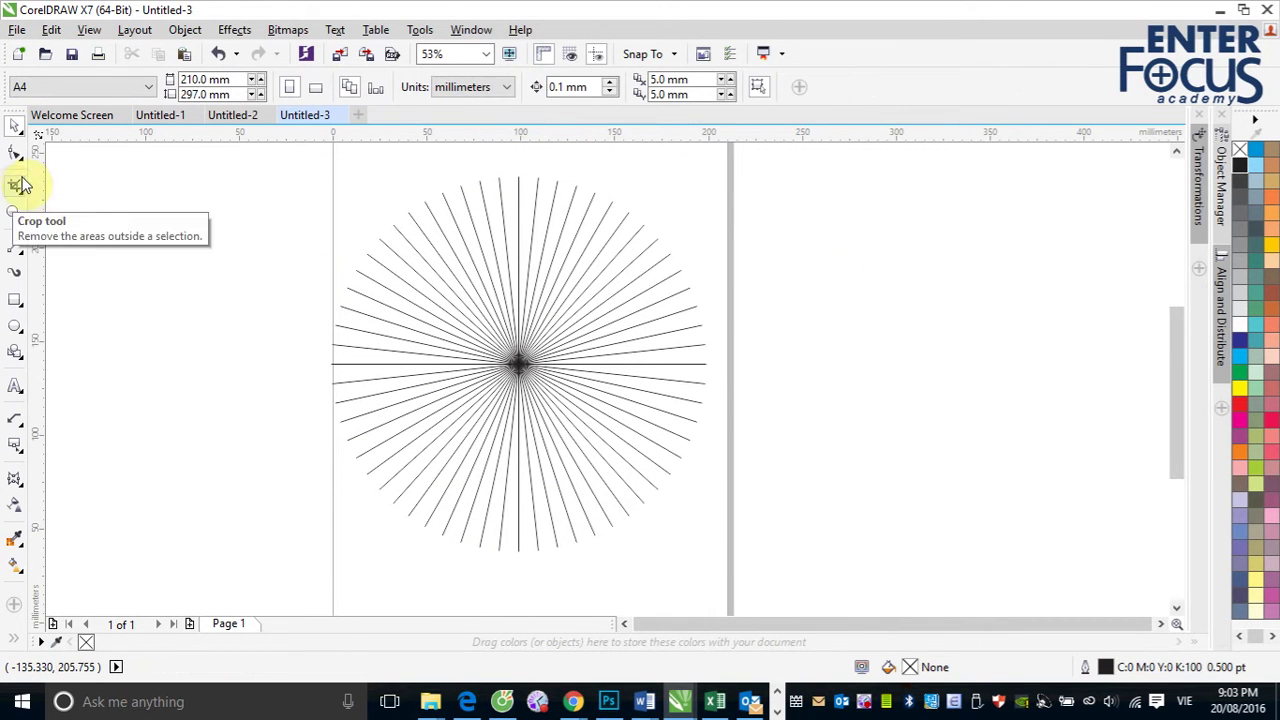
Draw a circle about 103 mm in diameter over the middle of the radial lines.
{"action": "left_click", "coordinate": [15, 300]}
{"action": "left_click", "coordinate": [15, 327]}
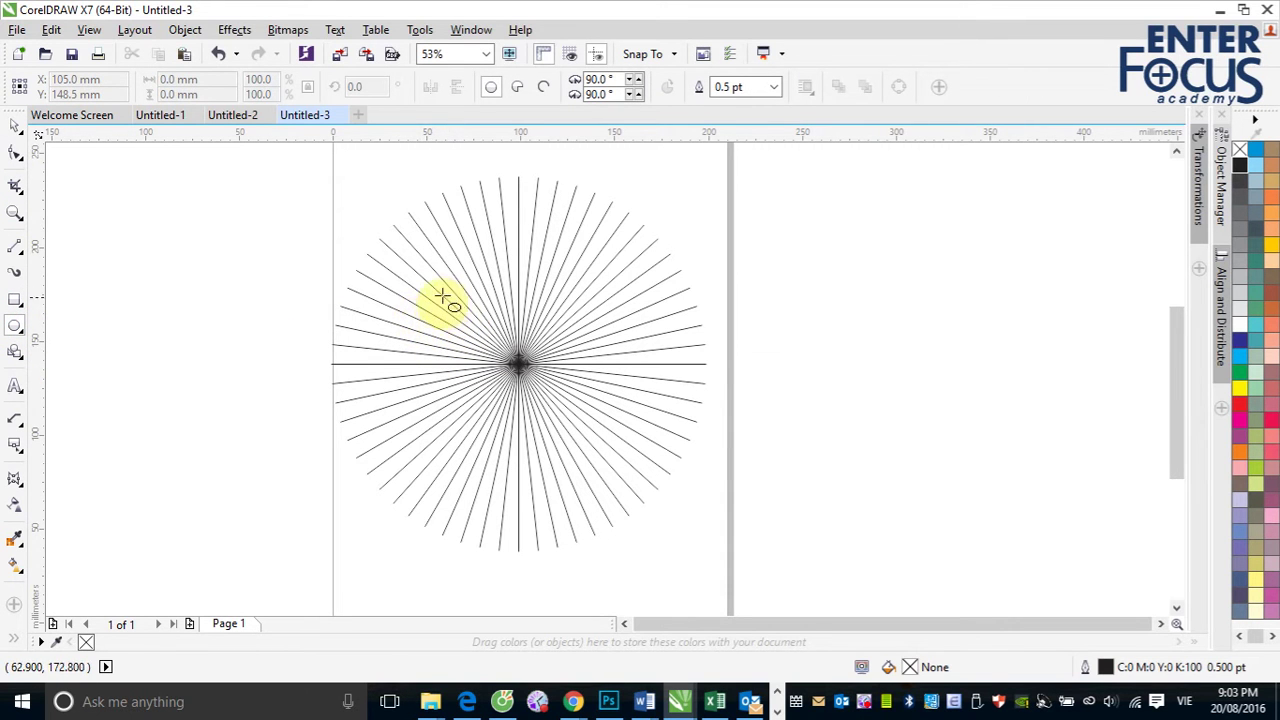
{"action": "left_click_drag", "start_coordinate": [431, 286], "coordinate": [622, 476]}
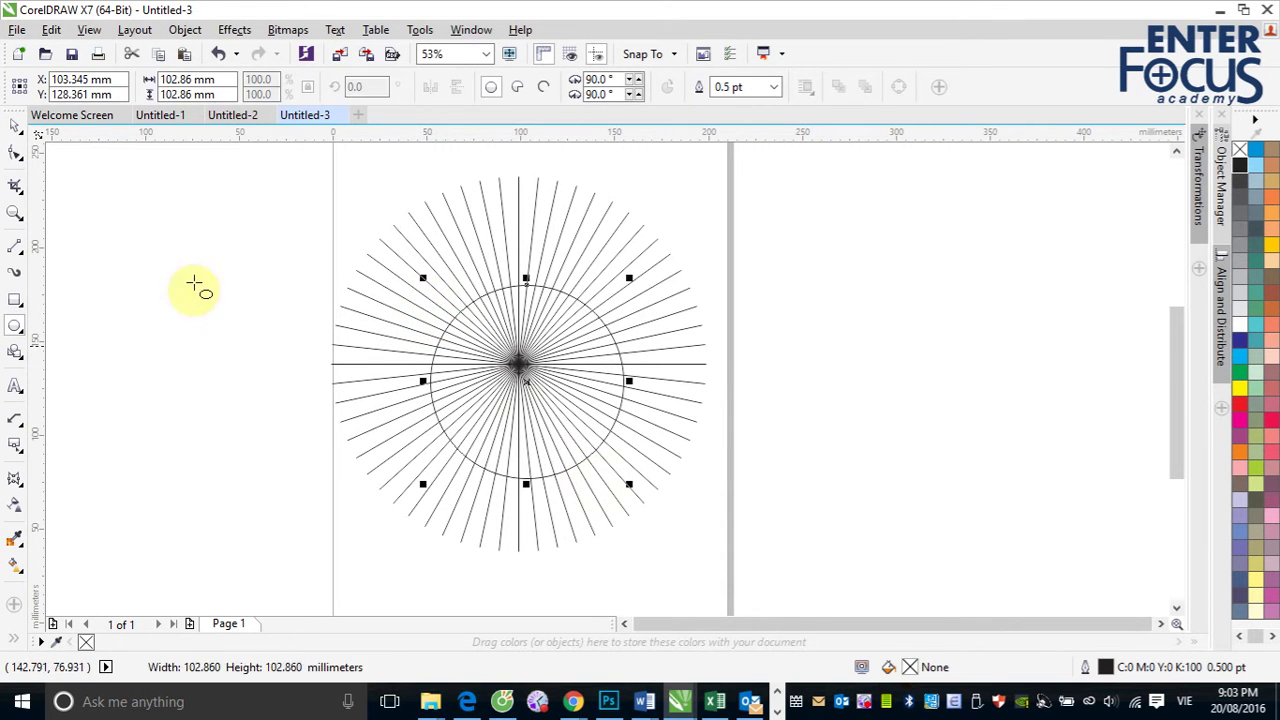
{"action": "left_click", "coordinate": [13, 128]}
Centre the circle on the radial lines and enlarge it from its centre to about 182 mm in diameter.
{"action": "left_click", "coordinate": [489, 215], "text": "shift"}
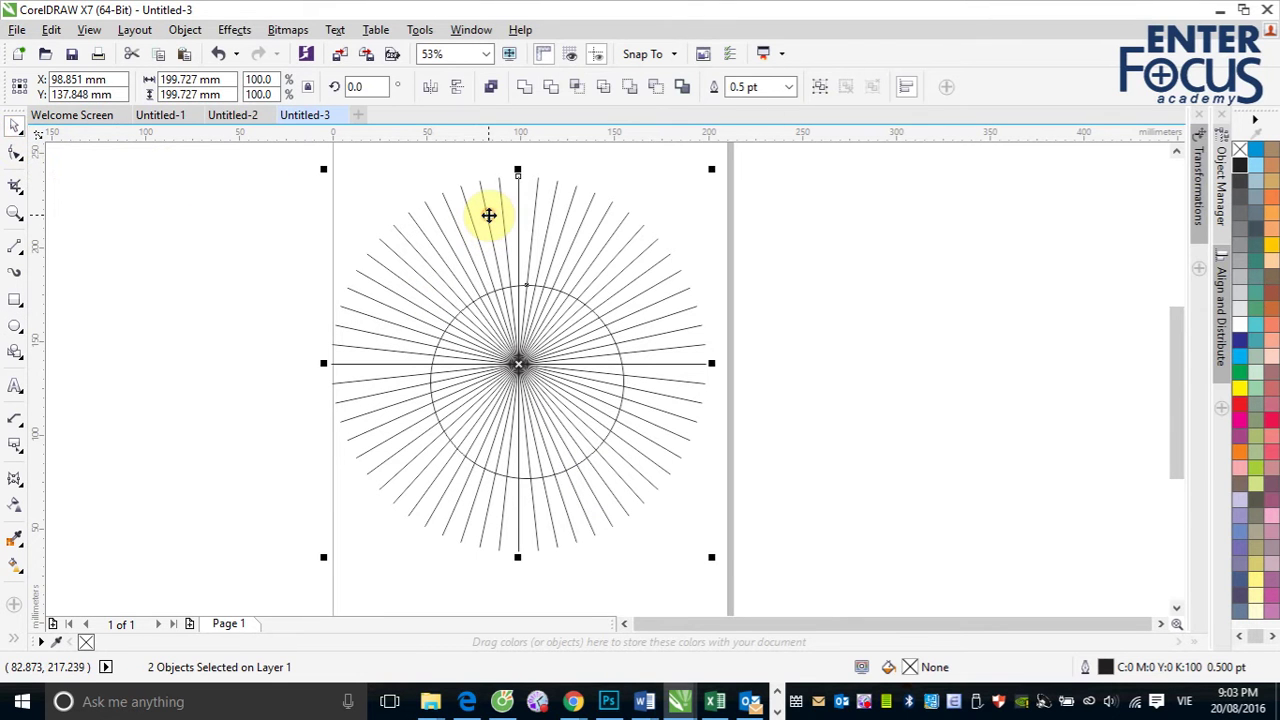
{"action": "key", "text": "c"}
{"action": "key", "text": "e"}
{"action": "left_click", "coordinate": [860, 214]}
{"action": "left_click", "coordinate": [544, 271]}
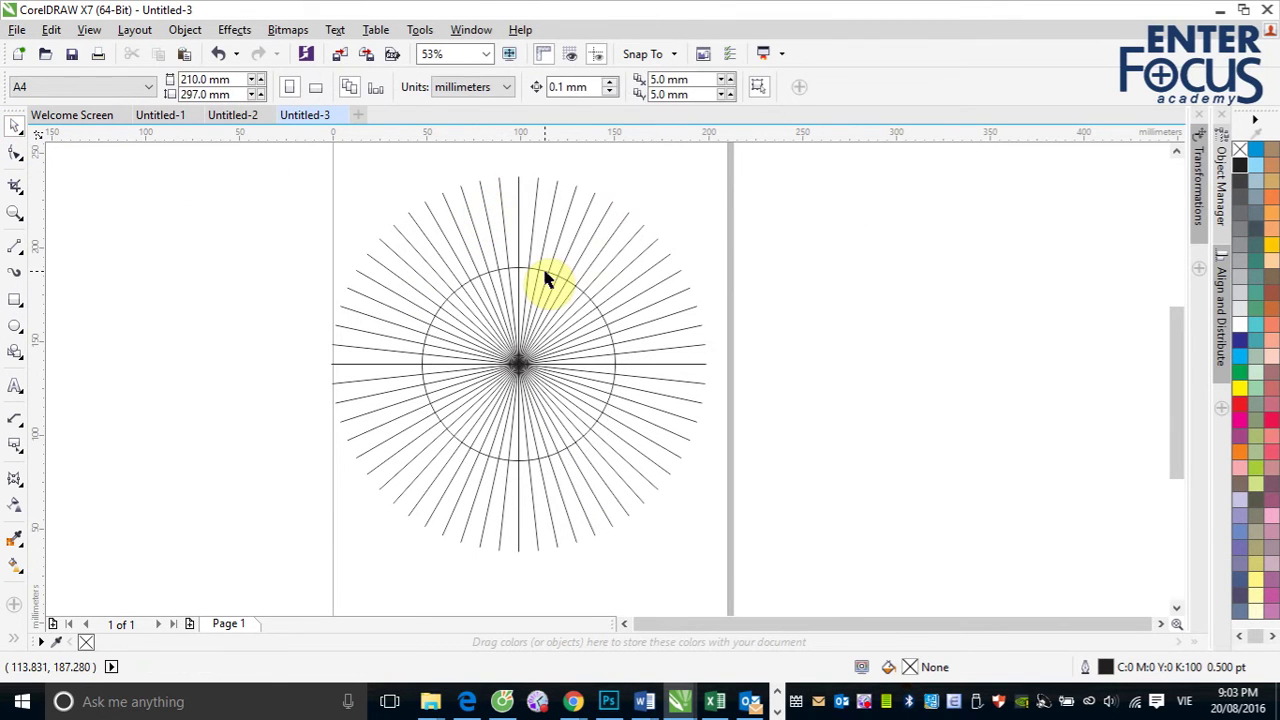
{"action": "left_click_drag", "start_coordinate": [621, 259], "coordinate": [767, 183]}
Trim the radial lines with the circle so only short tick marks outside it remain.
{"action": "left_click", "coordinate": [551, 186], "text": "shift"}
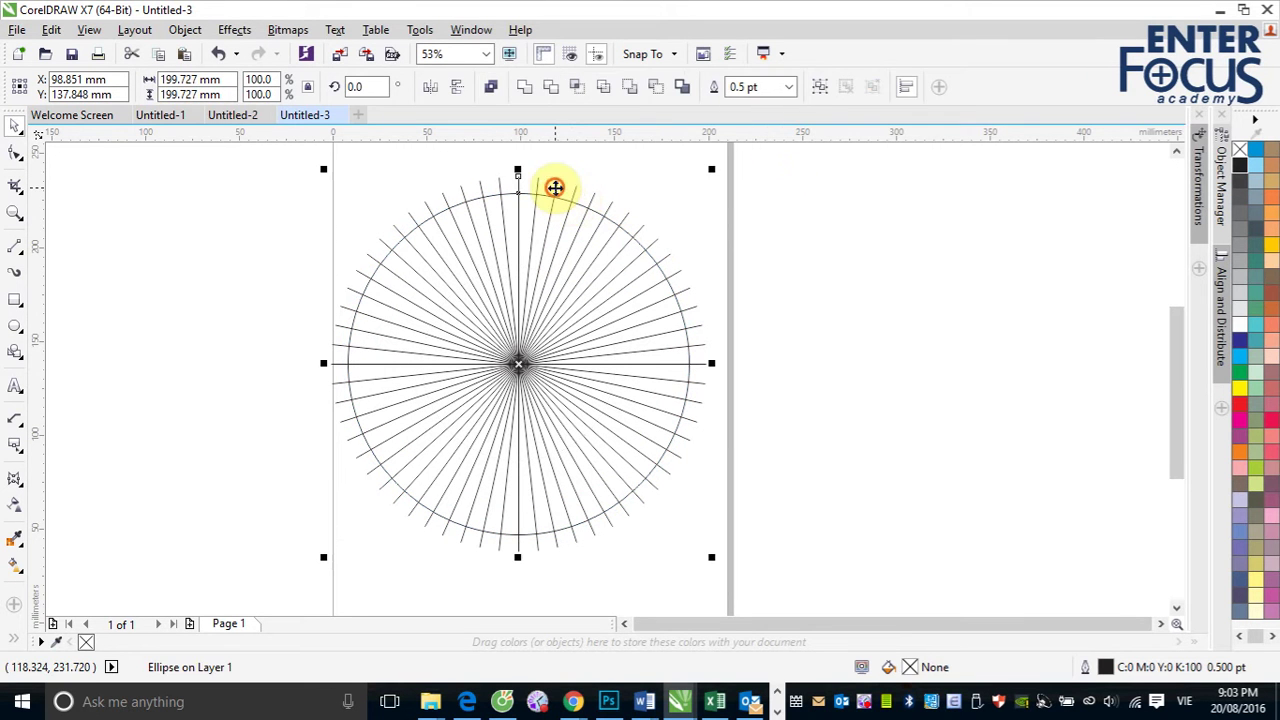
{"action": "left_click", "coordinate": [551, 87]}
{"action": "left_click", "coordinate": [765, 233]}
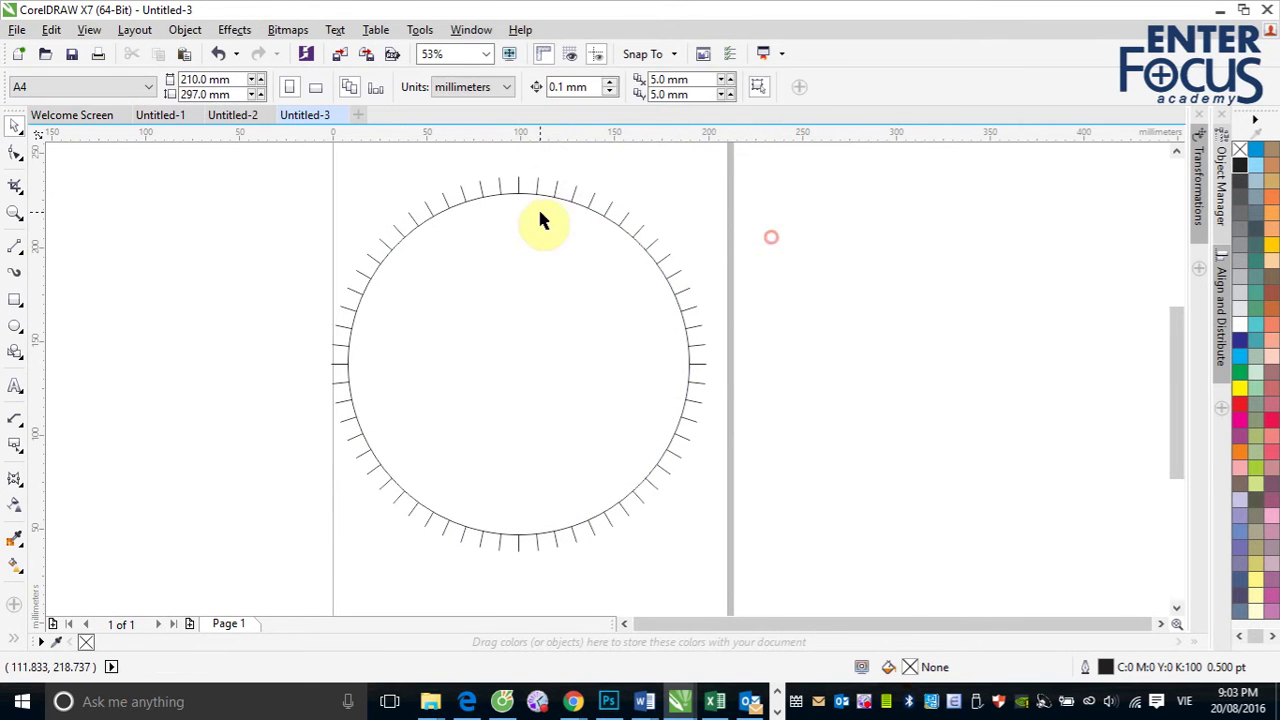
Move the circle away from the tick marks to the empty area beside the page.
{"action": "left_click", "coordinate": [557, 195]}
{"action": "left_click_drag", "start_coordinate": [563, 200], "coordinate": [1004, 255]}
{"action": "left_click", "coordinate": [983, 286]}
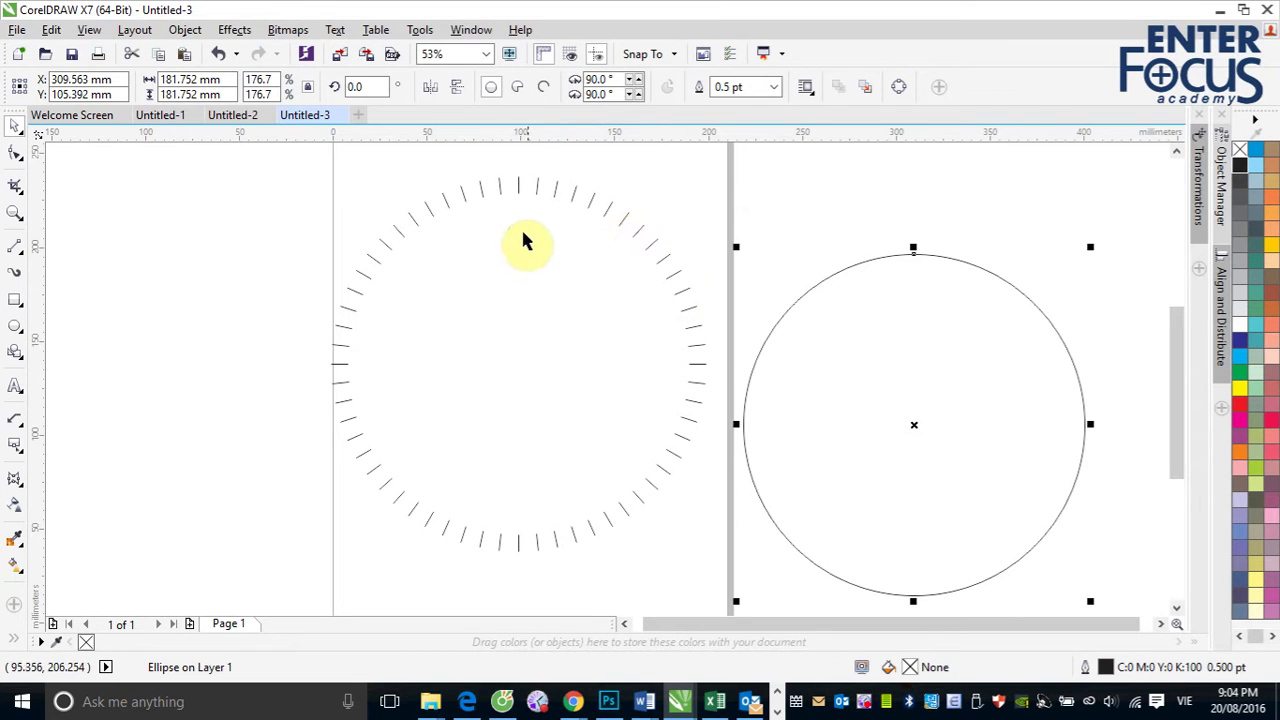
Delete the ring of tick marks and move the circle back onto the page.
{"action": "left_click", "coordinate": [537, 188]}
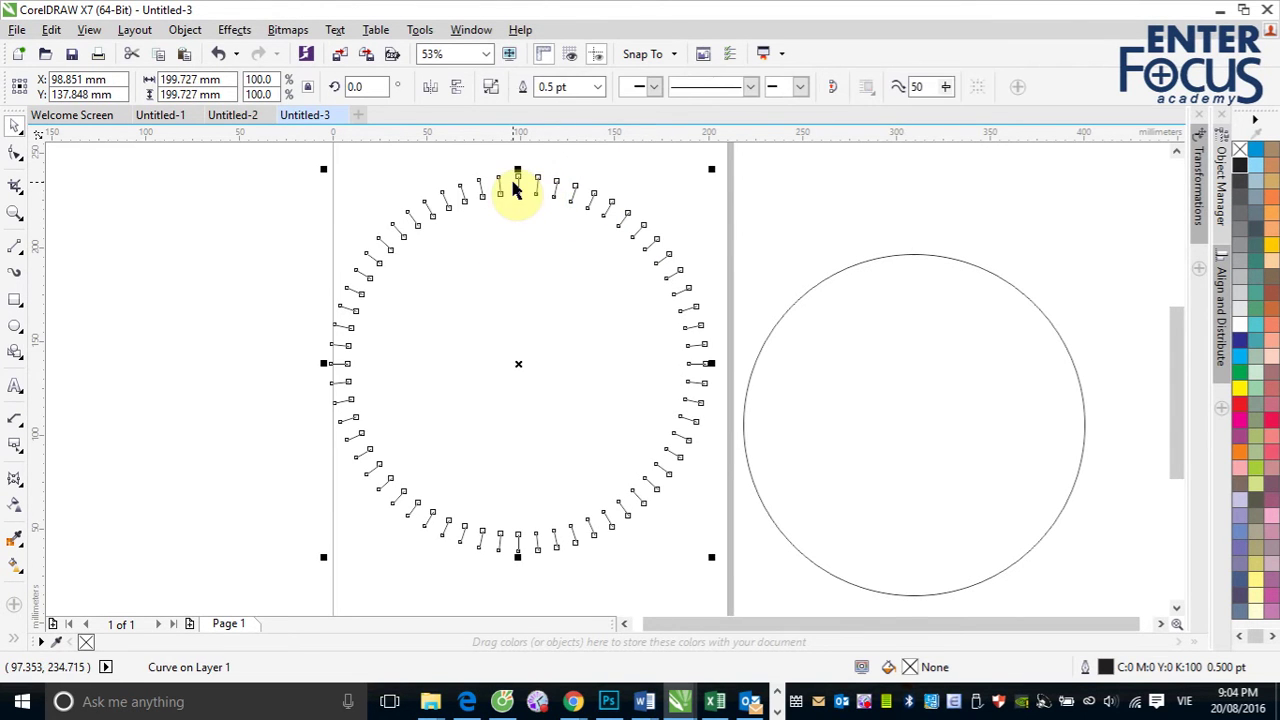
{"action": "key", "text": "Delete"}
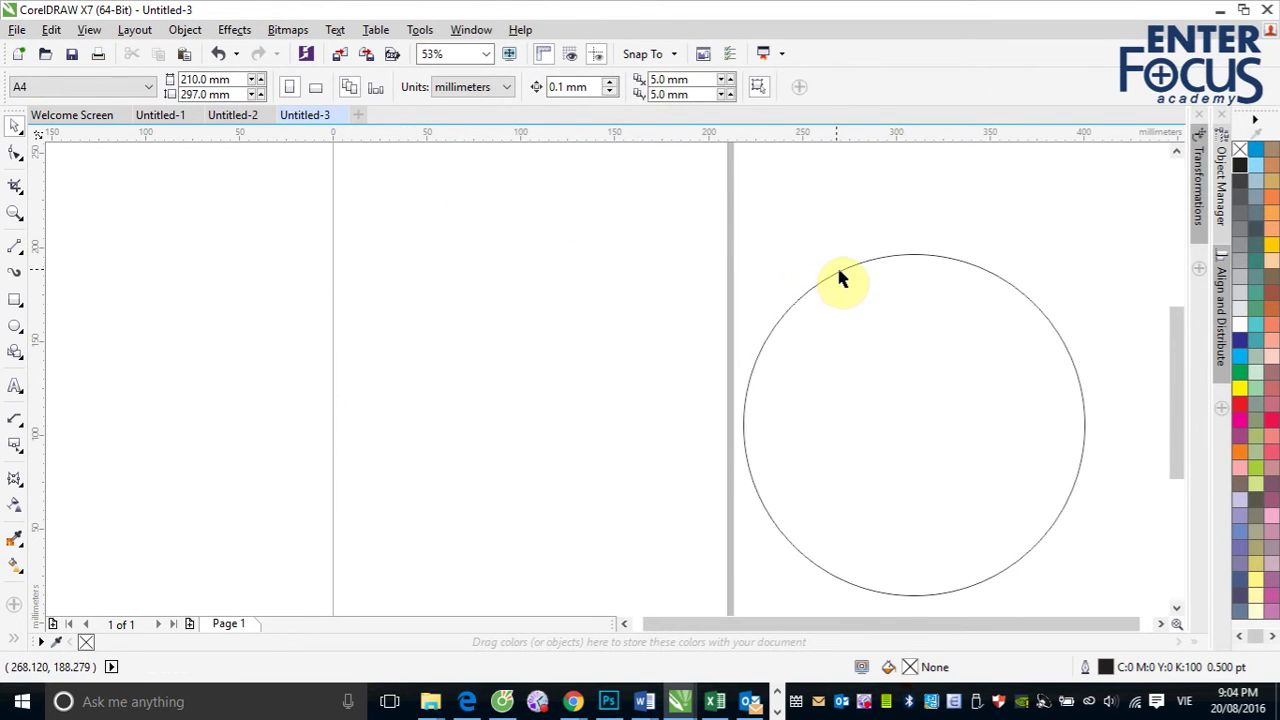
{"action": "left_click_drag", "start_coordinate": [838, 270], "coordinate": [476, 219]}
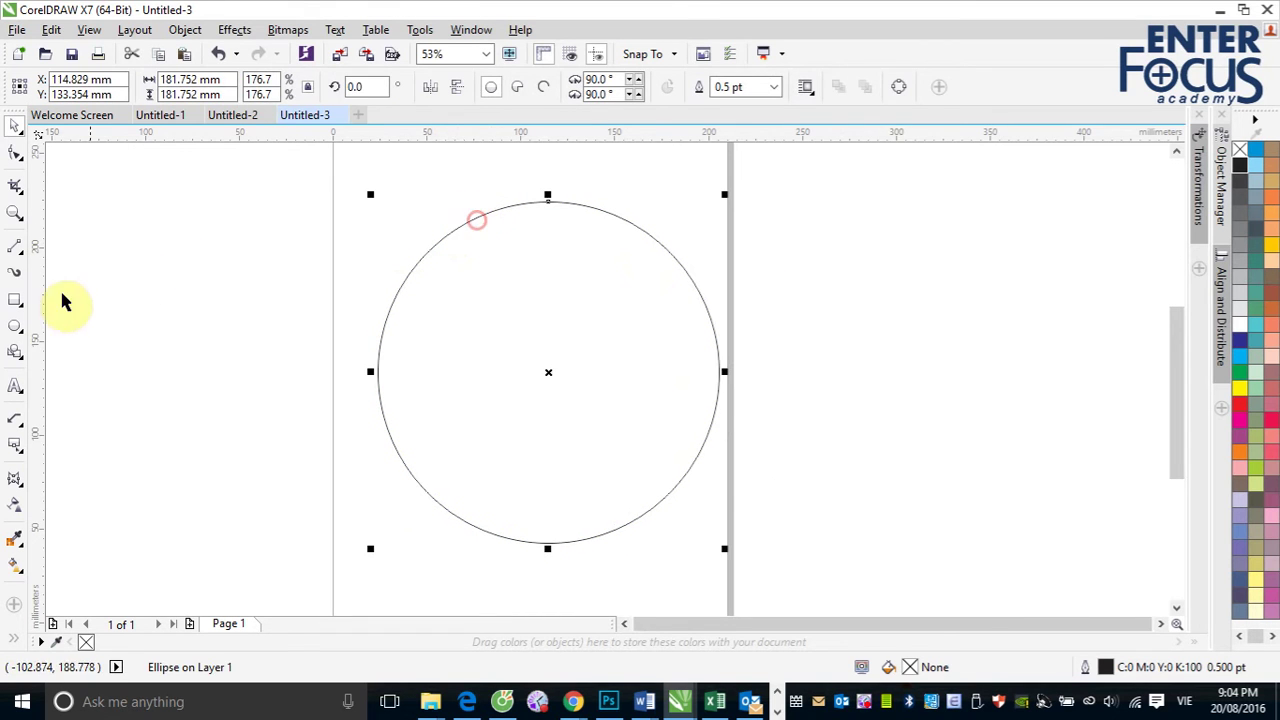
Draw a short vertical two-point line just inside the top of the circle.
{"action": "left_click", "coordinate": [15, 245]}
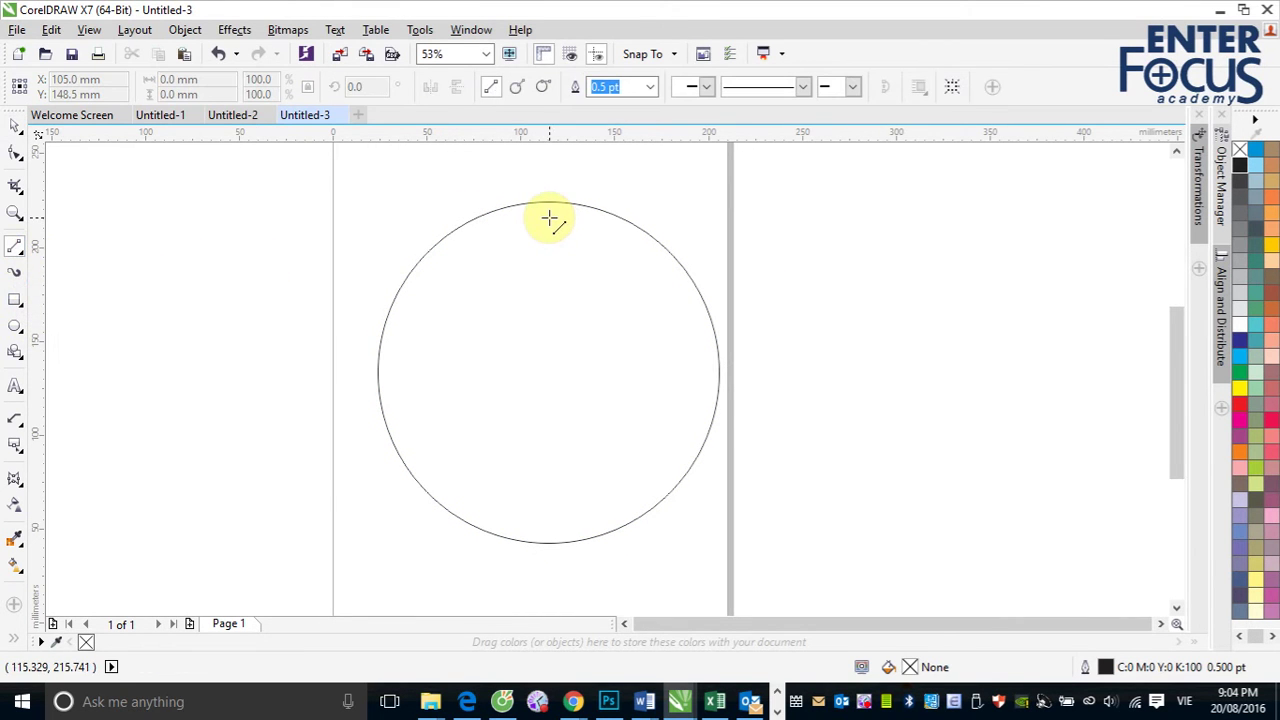
{"action": "left_click_drag", "start_coordinate": [541, 218], "coordinate": [541, 236]}
{"action": "left_click", "coordinate": [13, 130]}
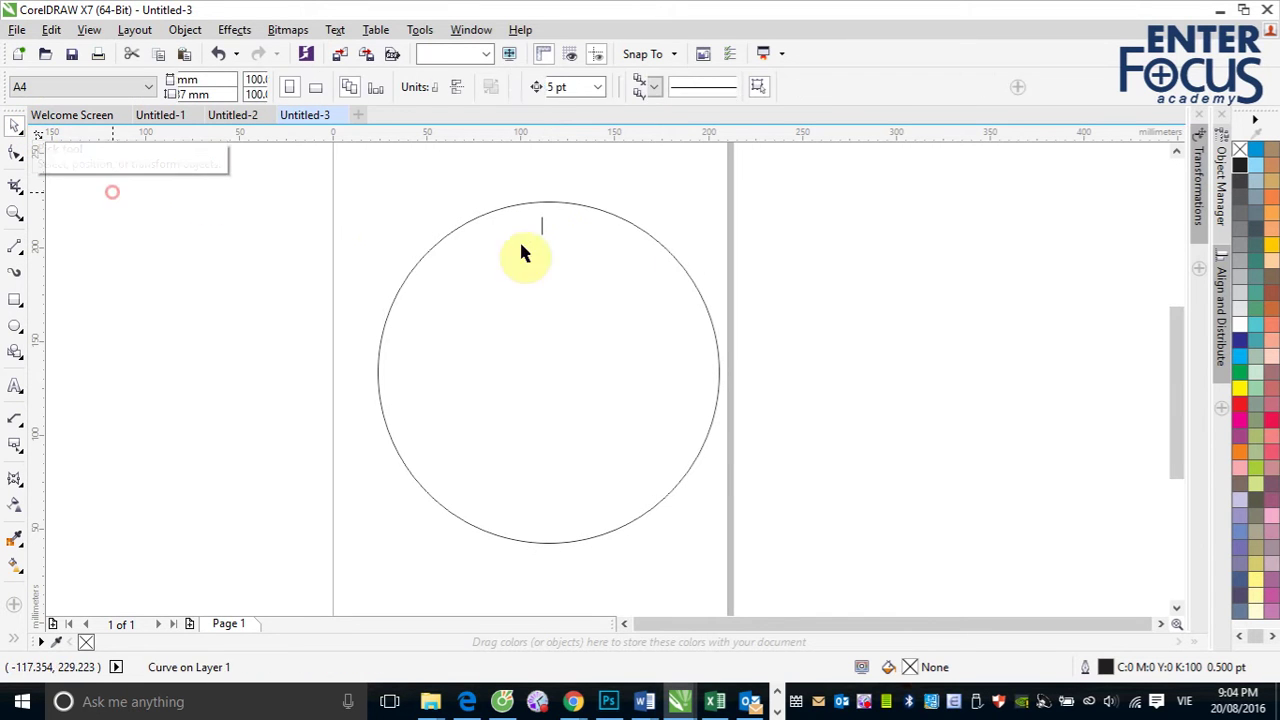
{"action": "left_click", "coordinate": [586, 208]}
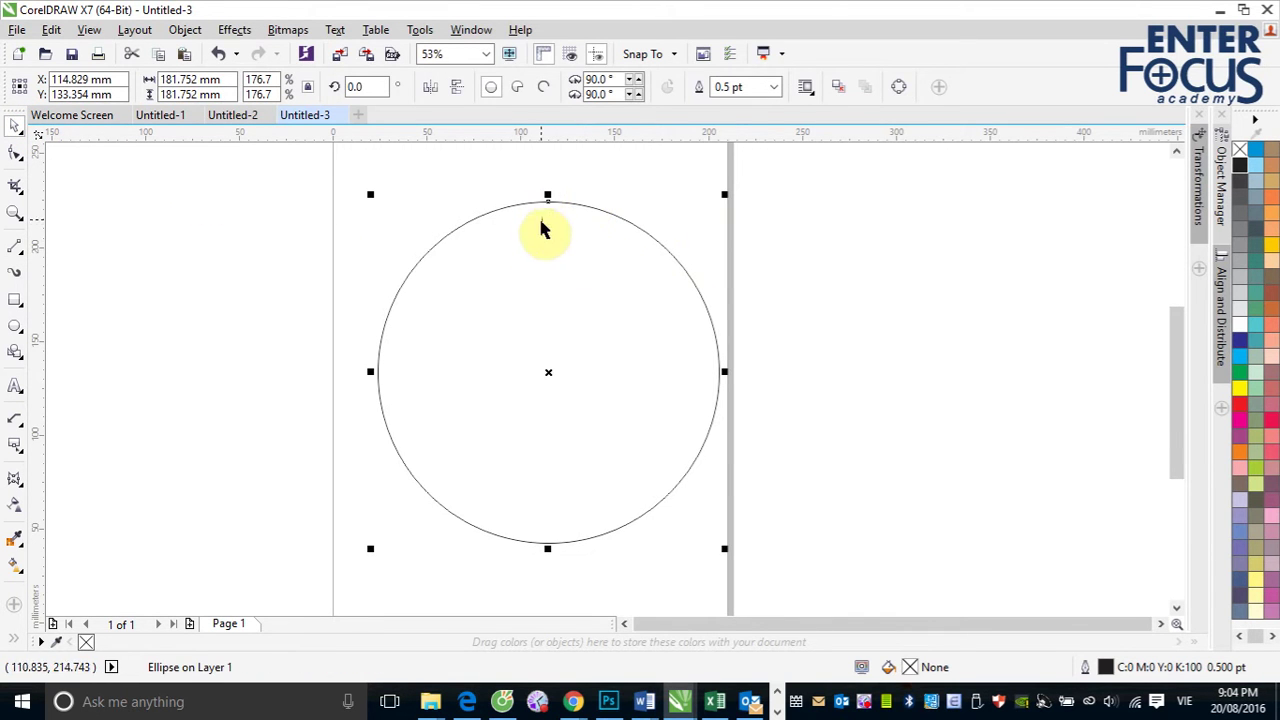
{"action": "left_click", "coordinate": [745, 220]}
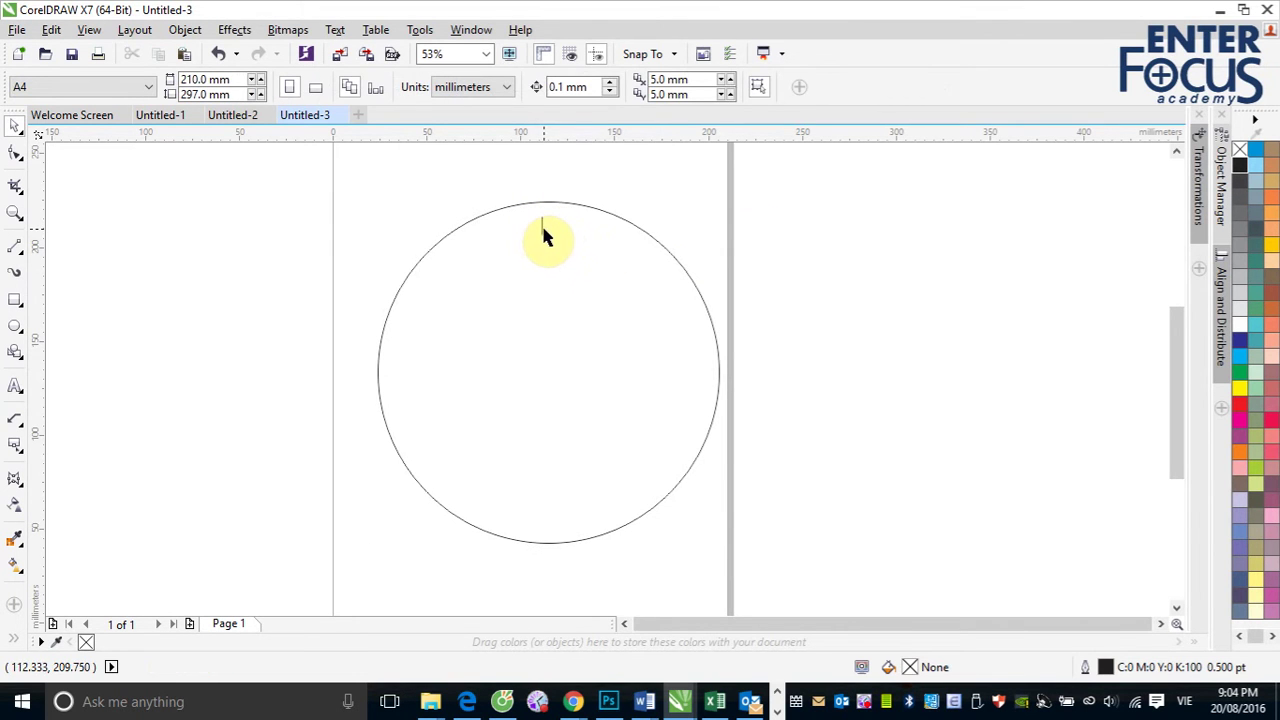
Center the short vertical line horizontally on the circle.
{"action": "left_click", "coordinate": [542, 230]}
{"action": "left_click", "coordinate": [586, 207], "text": "shift"}
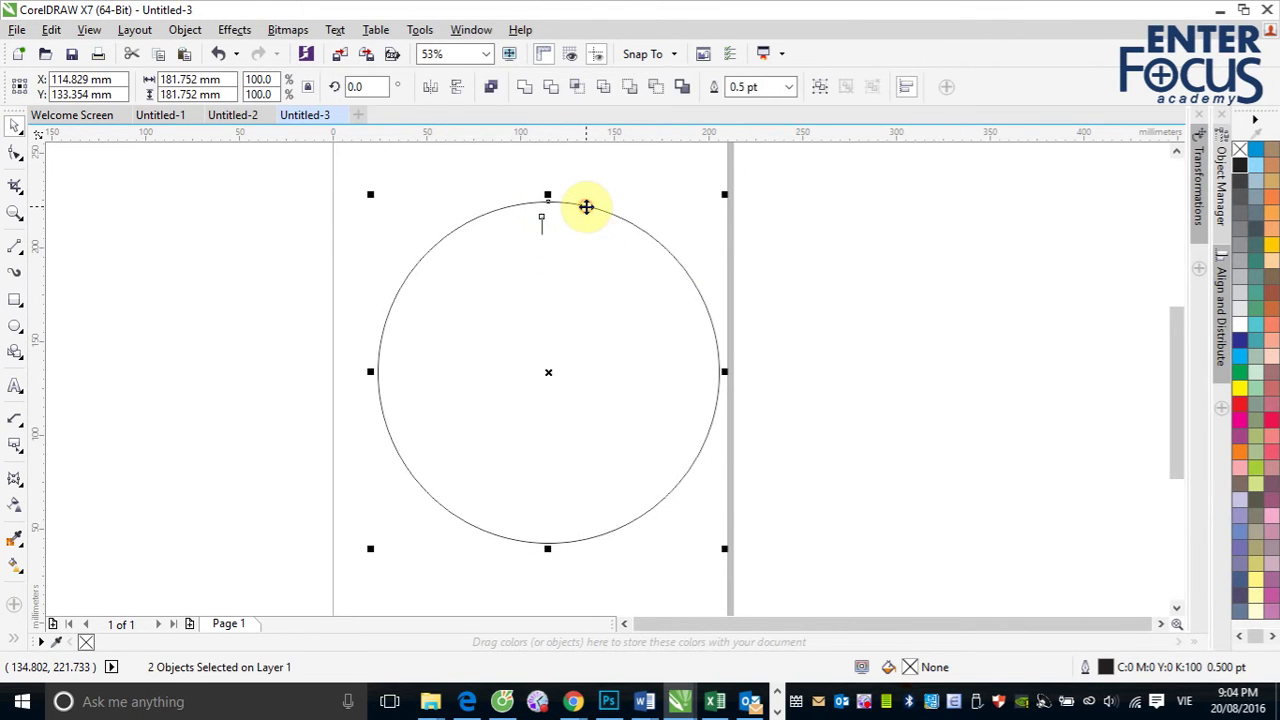
{"action": "key", "text": "c"}
{"action": "left_click", "coordinate": [1069, 289]}
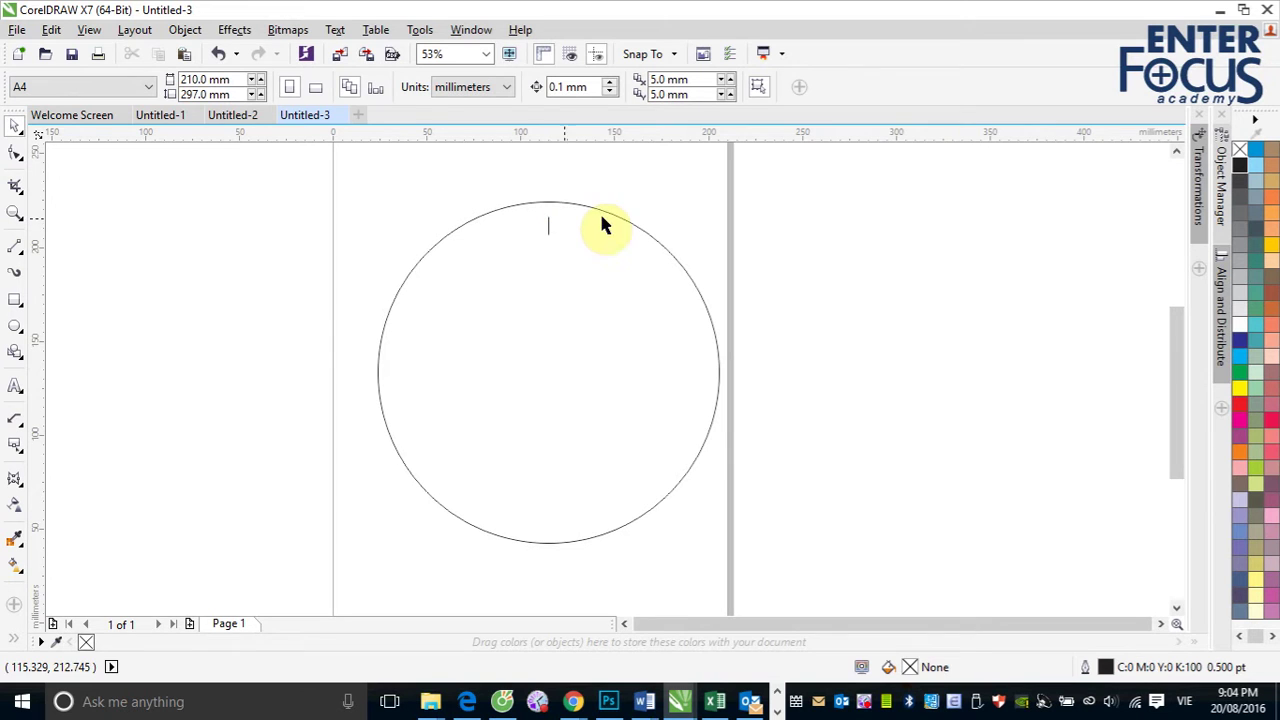
Copy the circle's vertical center, 133.354 mm, into the short line's rotation center so it rotates about the circle's center.
{"action": "left_click", "coordinate": [651, 244]}
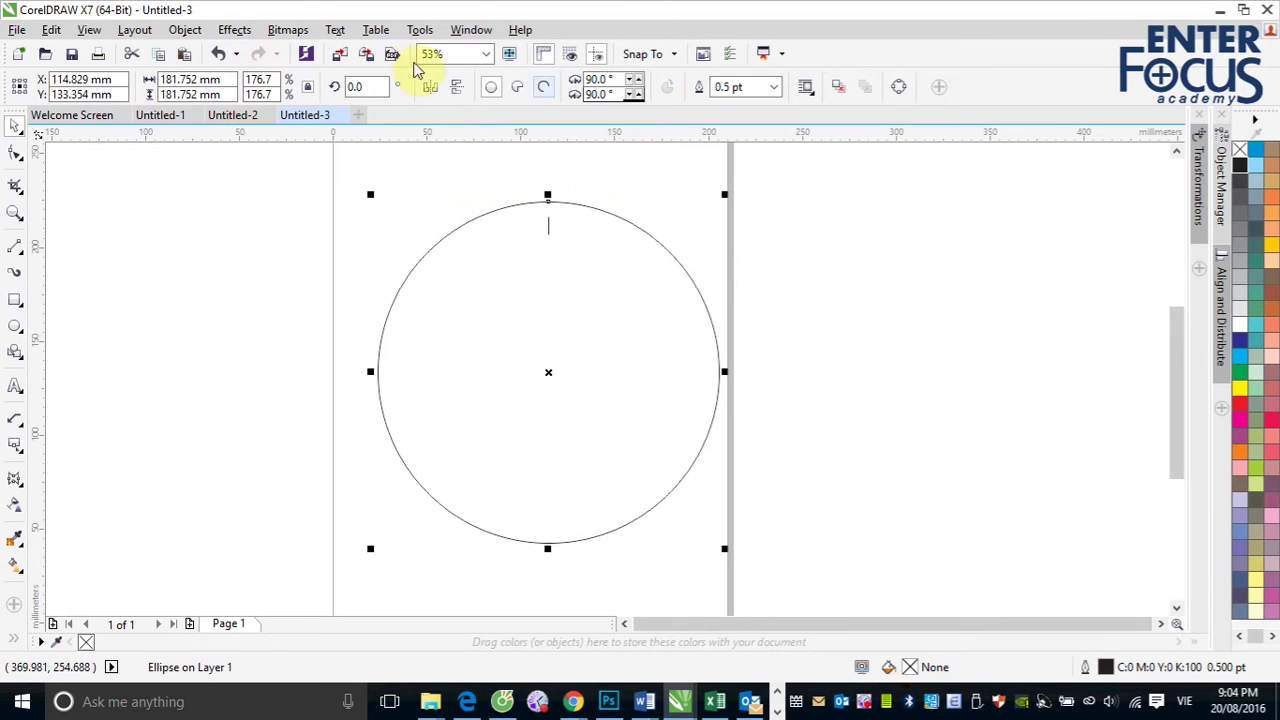
{"action": "left_click", "coordinate": [1198, 215]}
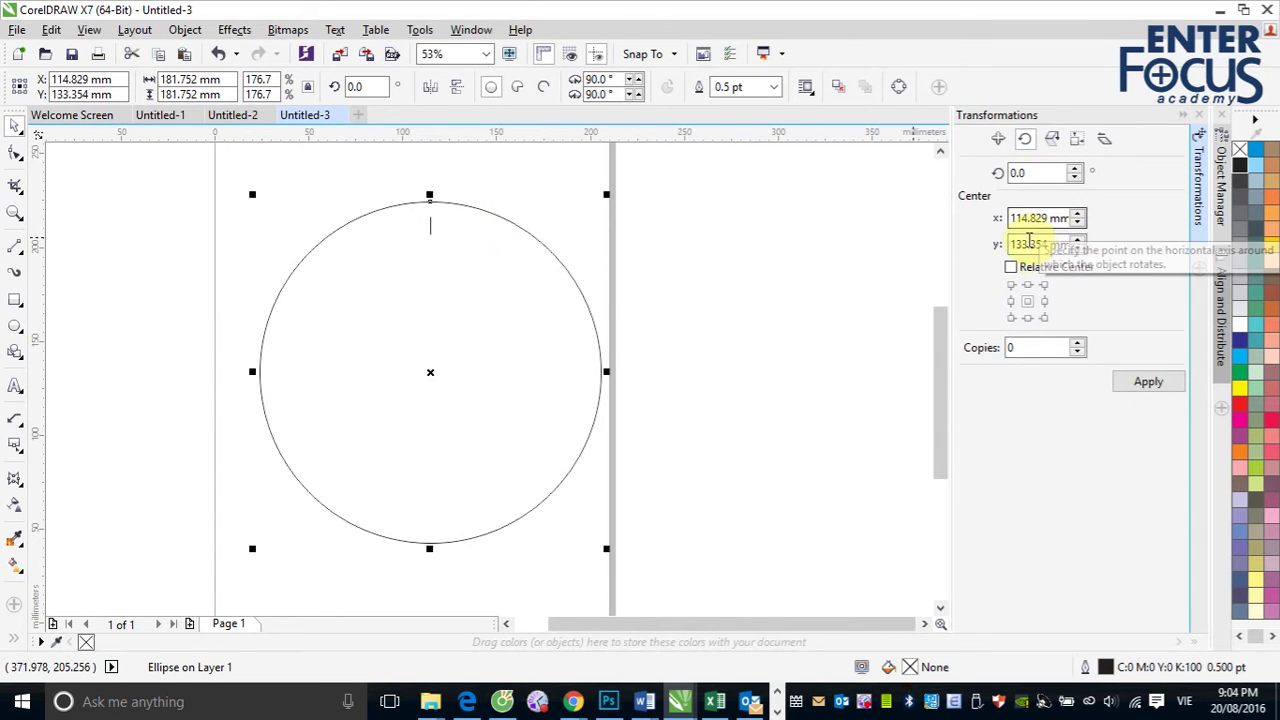
{"action": "double_click", "coordinate": [1040, 244]}
{"action": "key", "text": "ctrl+c"}
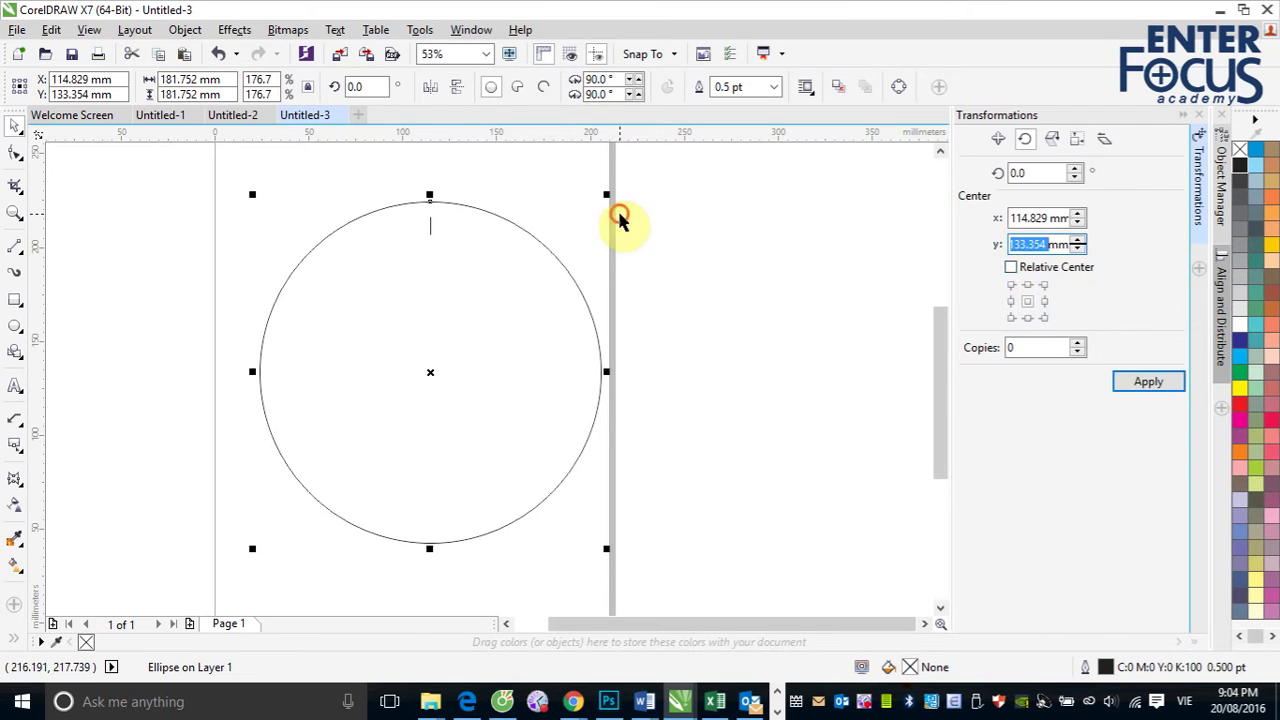
{"action": "left_click", "coordinate": [432, 234]}
{"action": "left_click", "coordinate": [432, 234]}
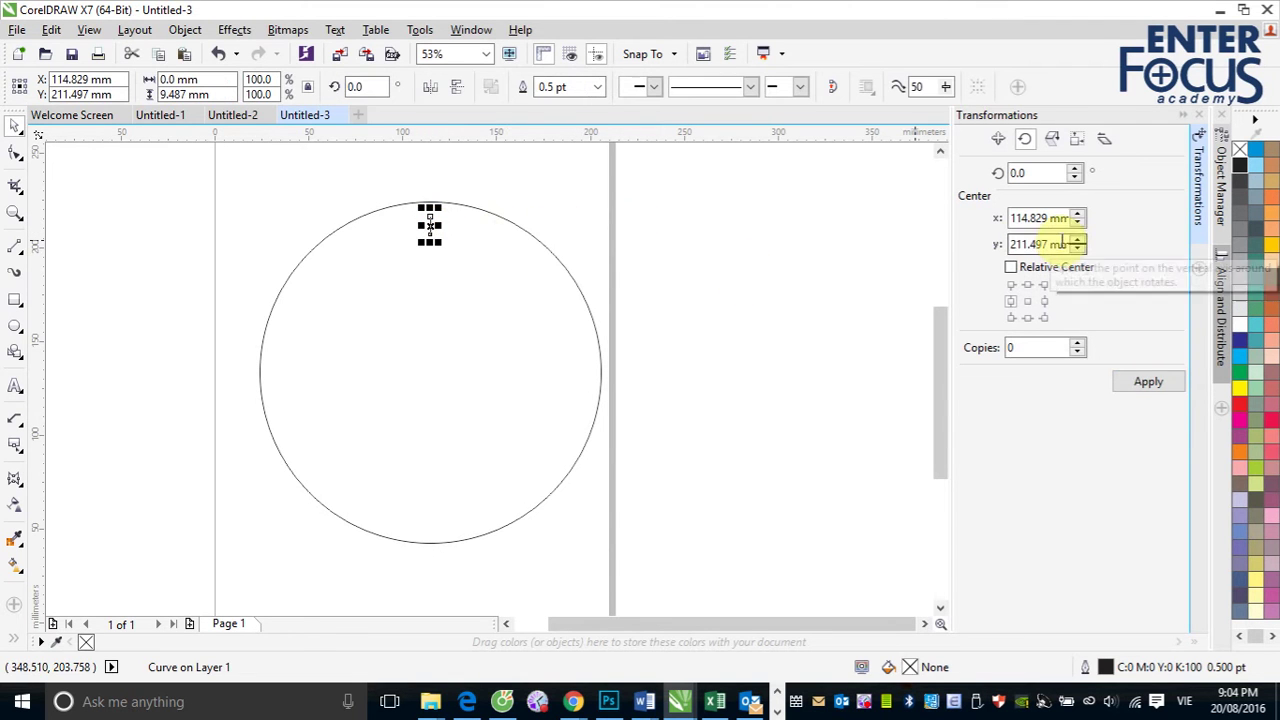
{"action": "double_click", "coordinate": [1020, 244]}
{"action": "key", "text": "ctrl+v"}
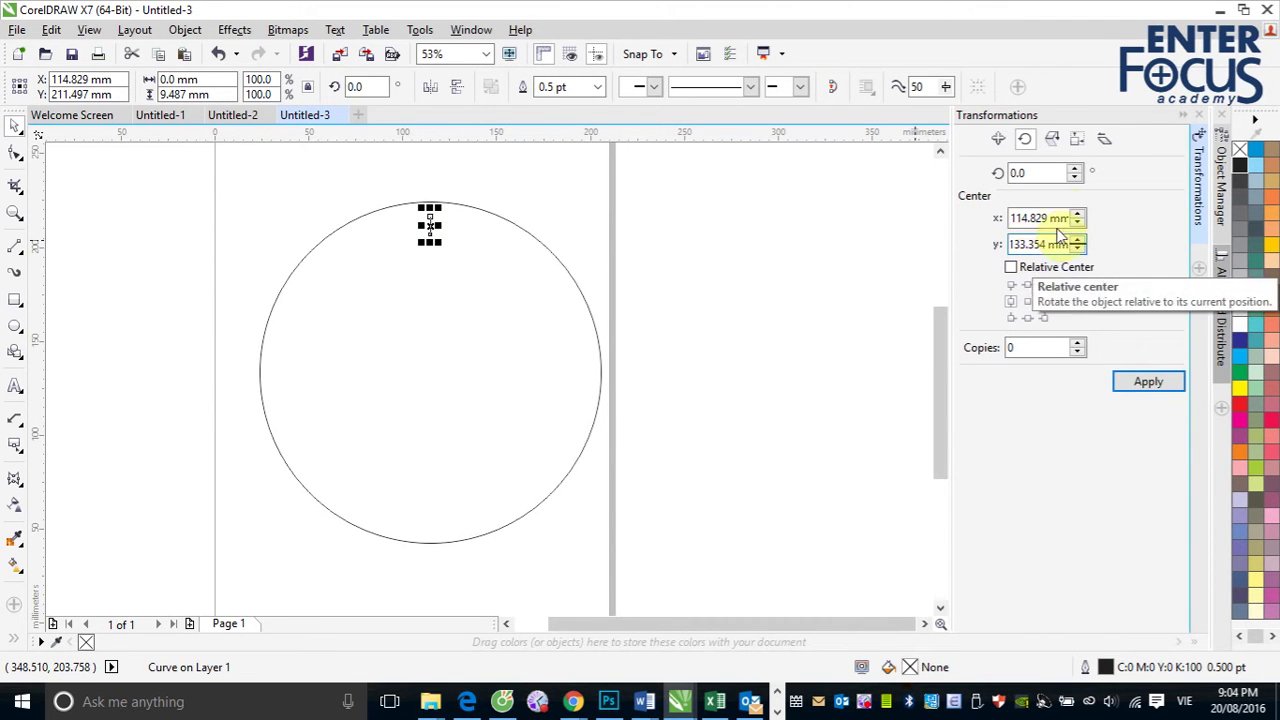
Rotate the short line by 6 degrees with 59 copies to form a full ring of ticks inside the circle.
{"action": "double_click", "coordinate": [1017, 173]}
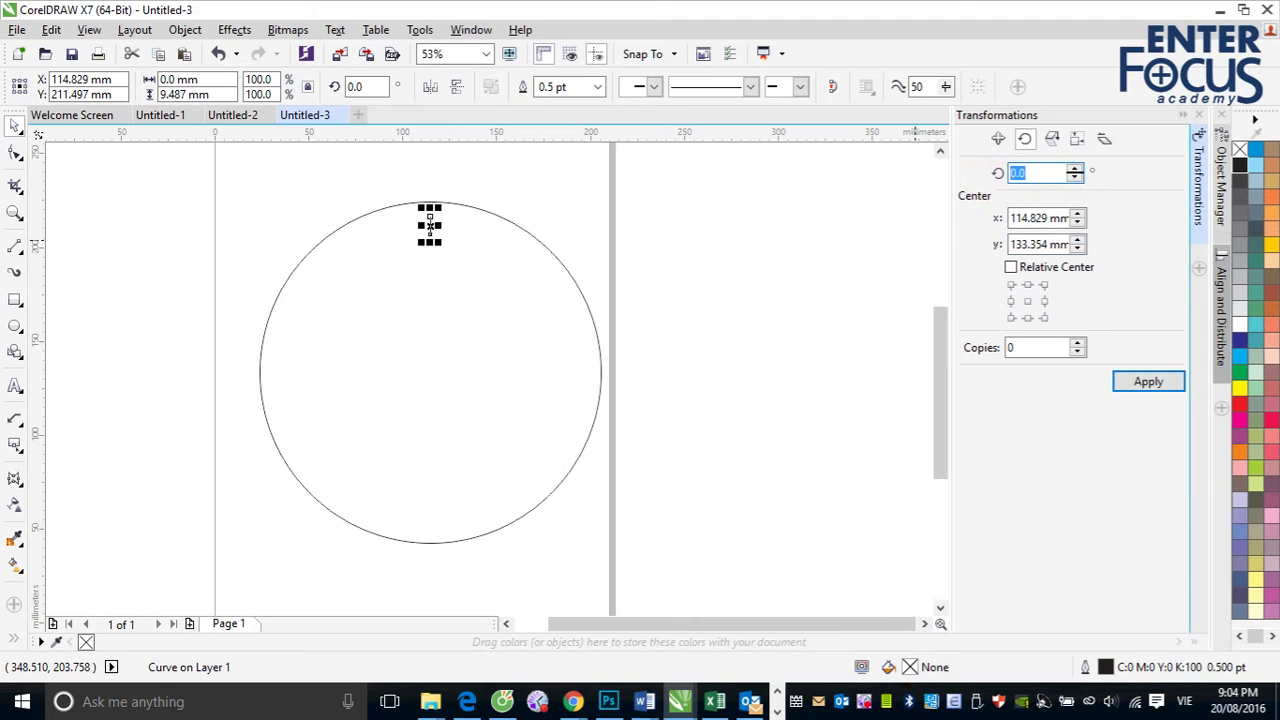
{"action": "type", "text": "6"}
{"action": "double_click", "coordinate": [1014, 347]}
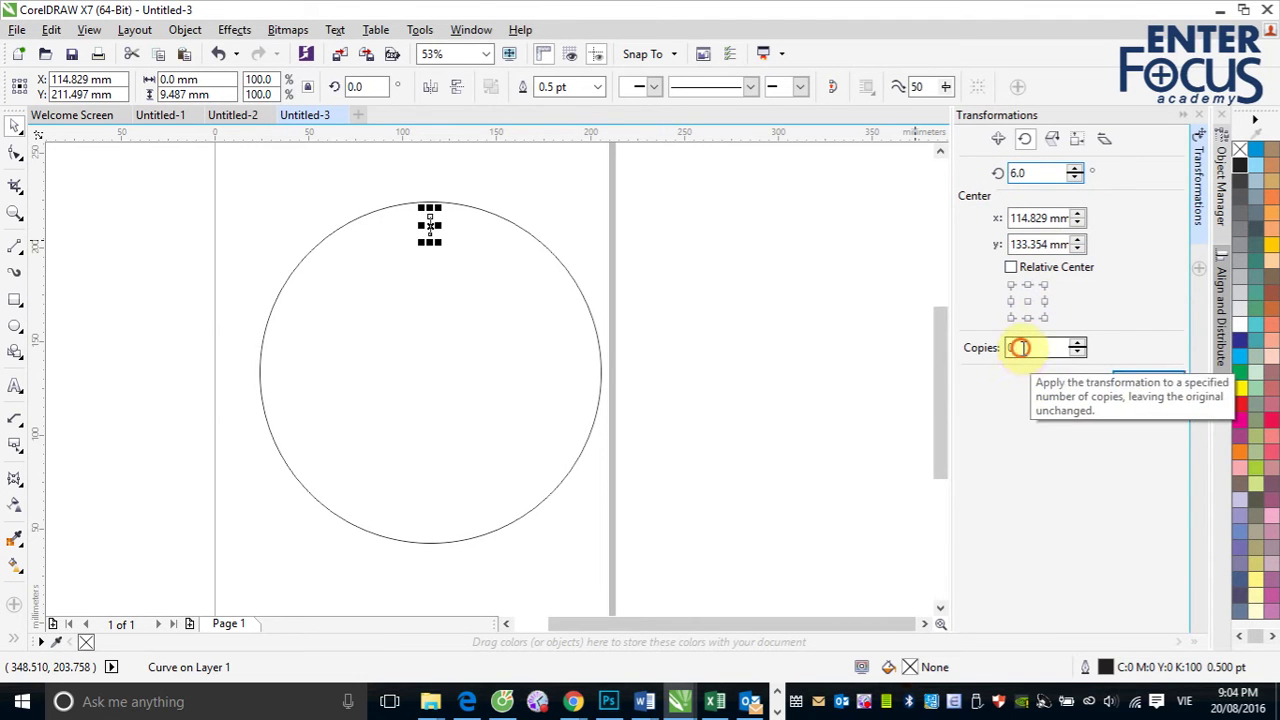
{"action": "type", "text": "5"}
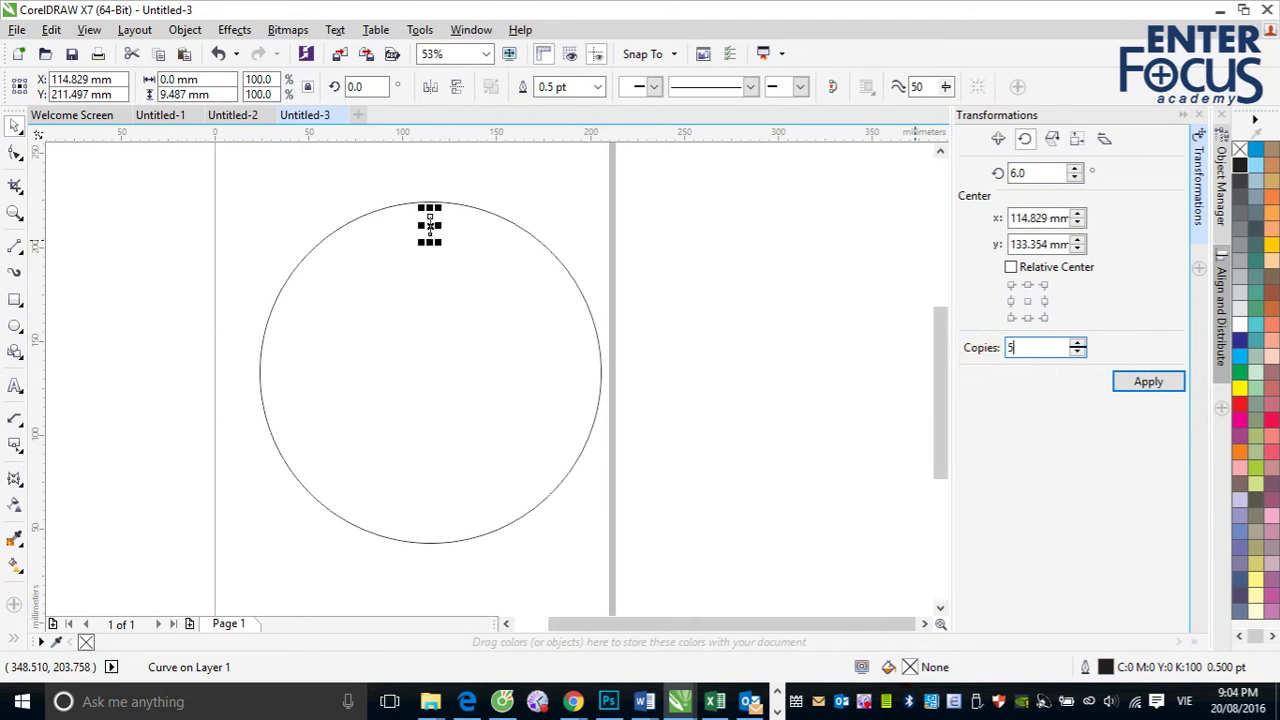
{"action": "type", "text": "9"}
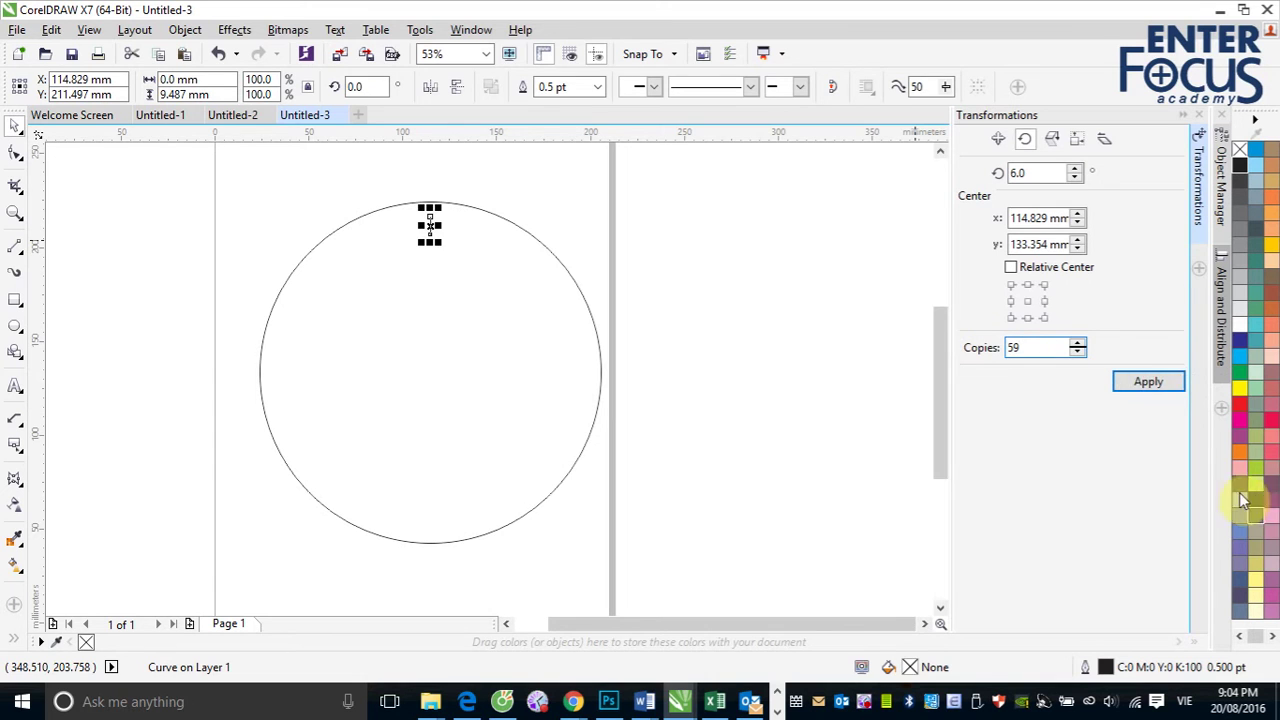
{"action": "left_click", "coordinate": [1146, 383]}
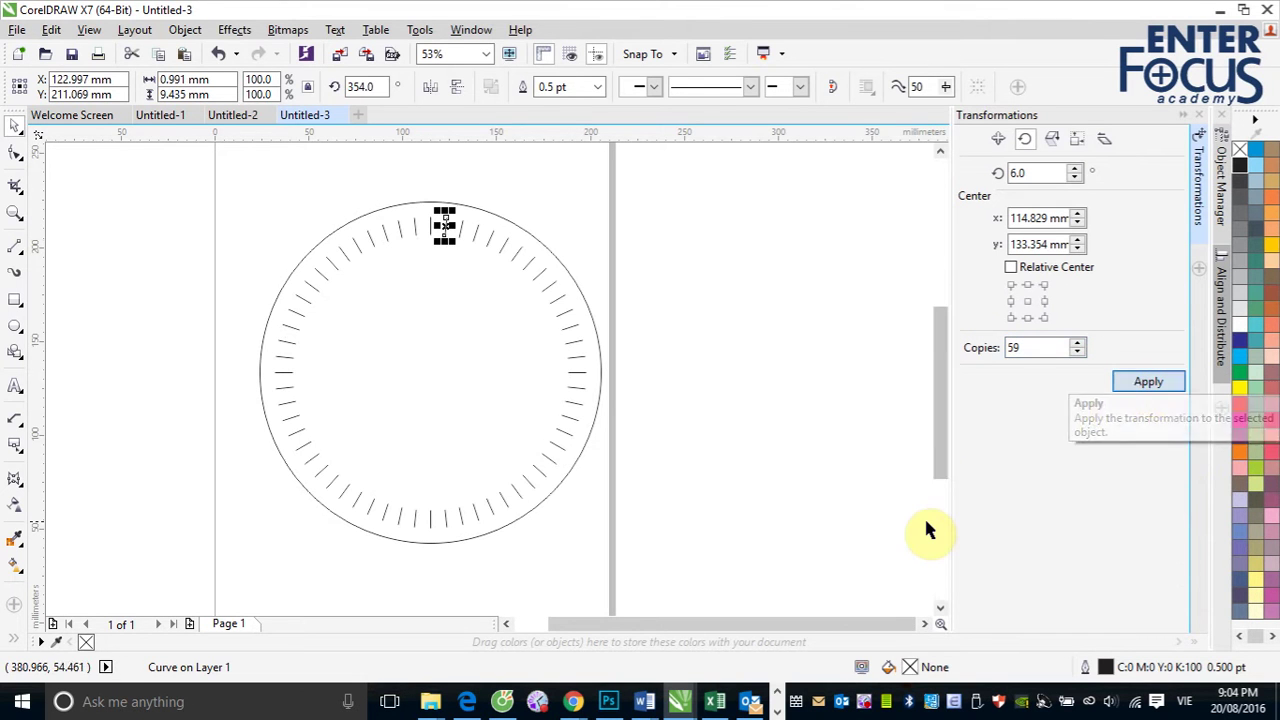
{"action": "left_click", "coordinate": [790, 378]}
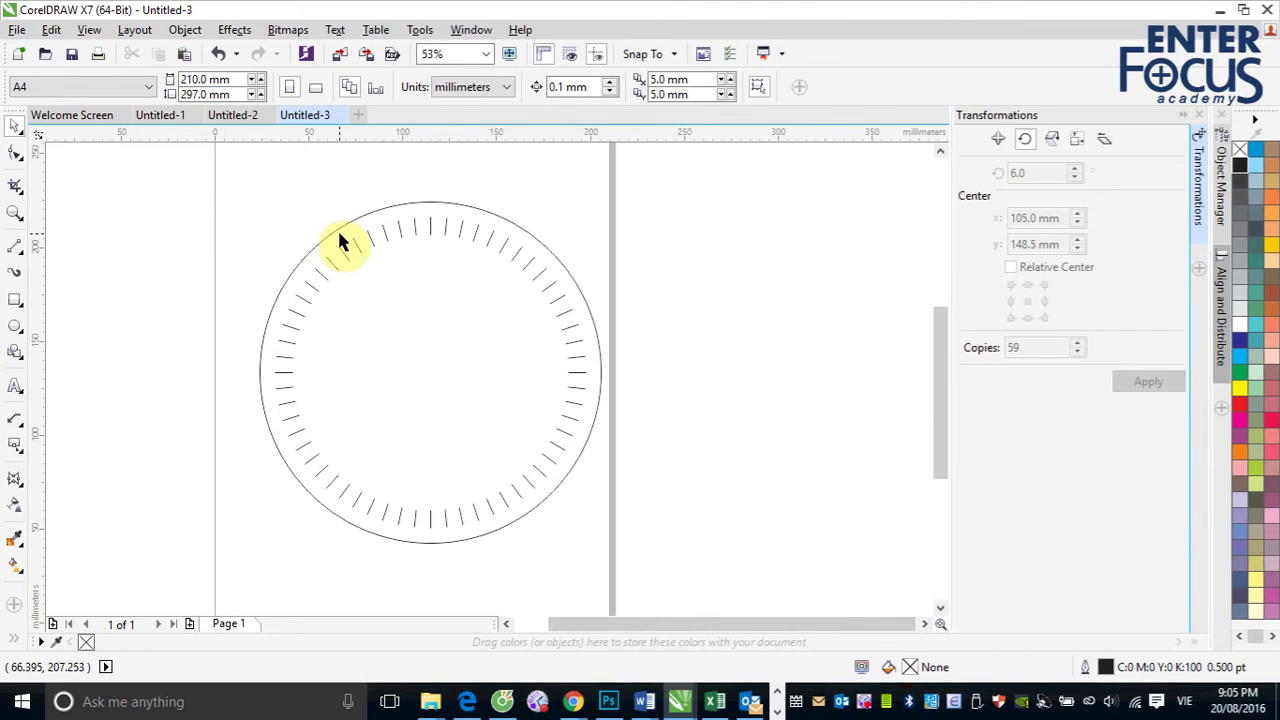
Delete the circle with its tick marks and draw a new circle about 147 mm in diameter on the page.
{"action": "left_click", "coordinate": [429, 226]}
{"action": "left_click_drag", "start_coordinate": [220, 181], "coordinate": [655, 545]}
{"action": "key", "text": "Delete"}
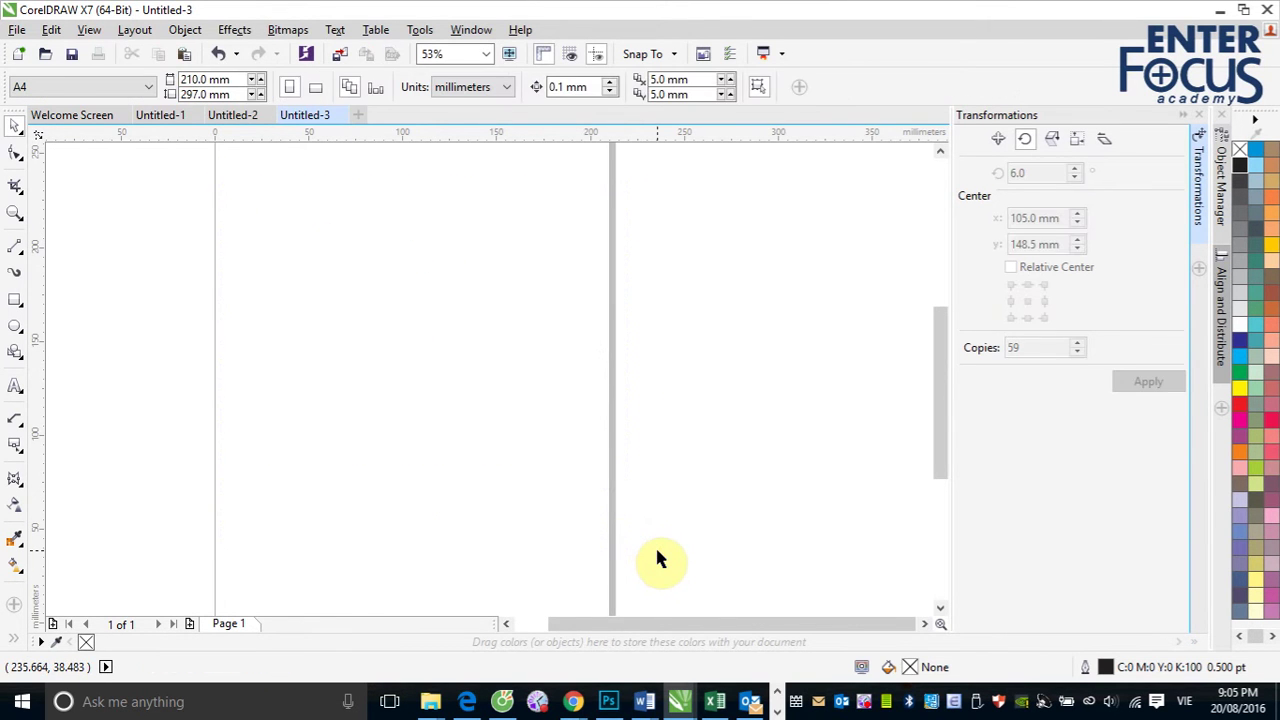
{"action": "left_click", "coordinate": [15, 326]}
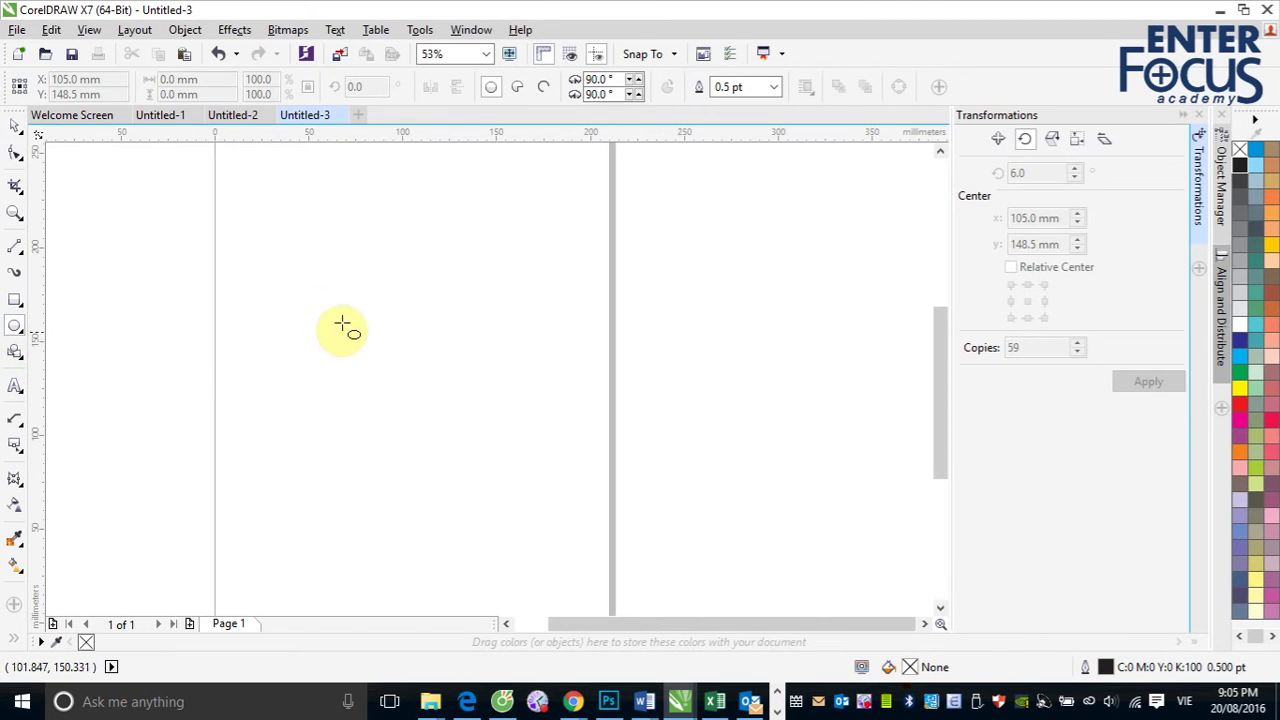
{"action": "left_click_drag", "start_coordinate": [273, 272], "coordinate": [536, 548]}
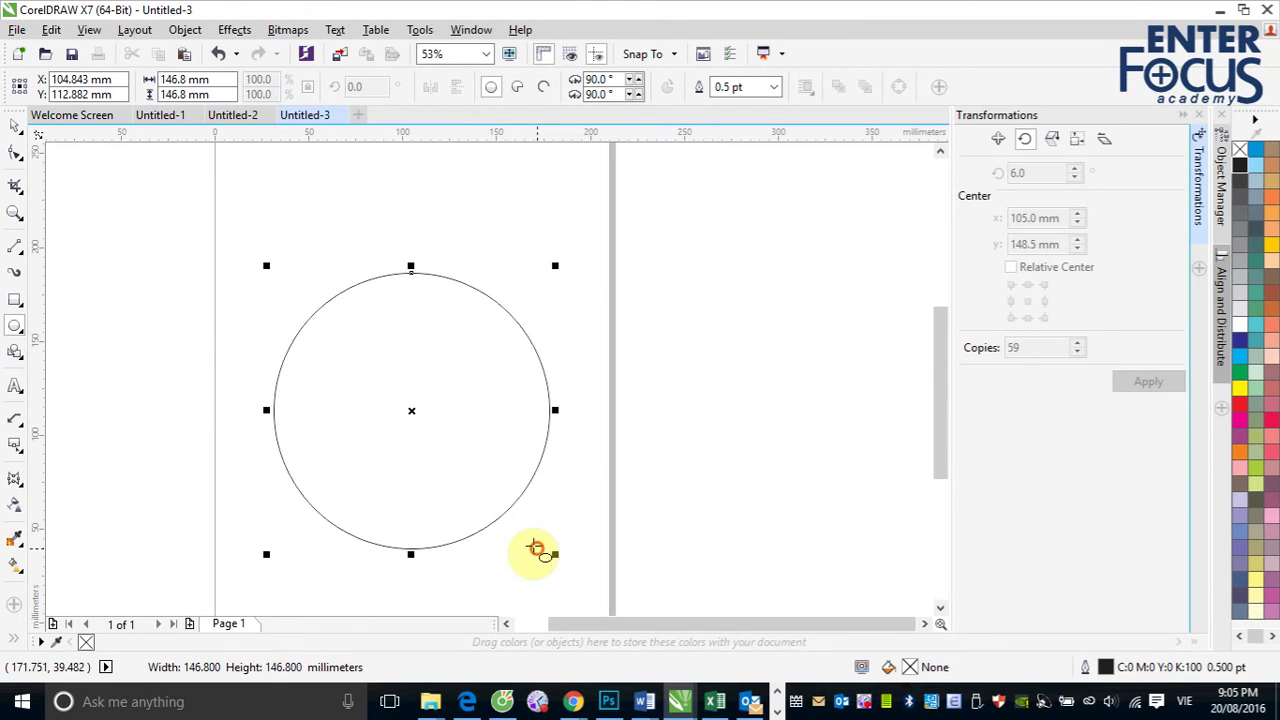
Add an artistic text object with a single capital "I" just above the circle.
{"action": "left_click", "coordinate": [15, 385]}
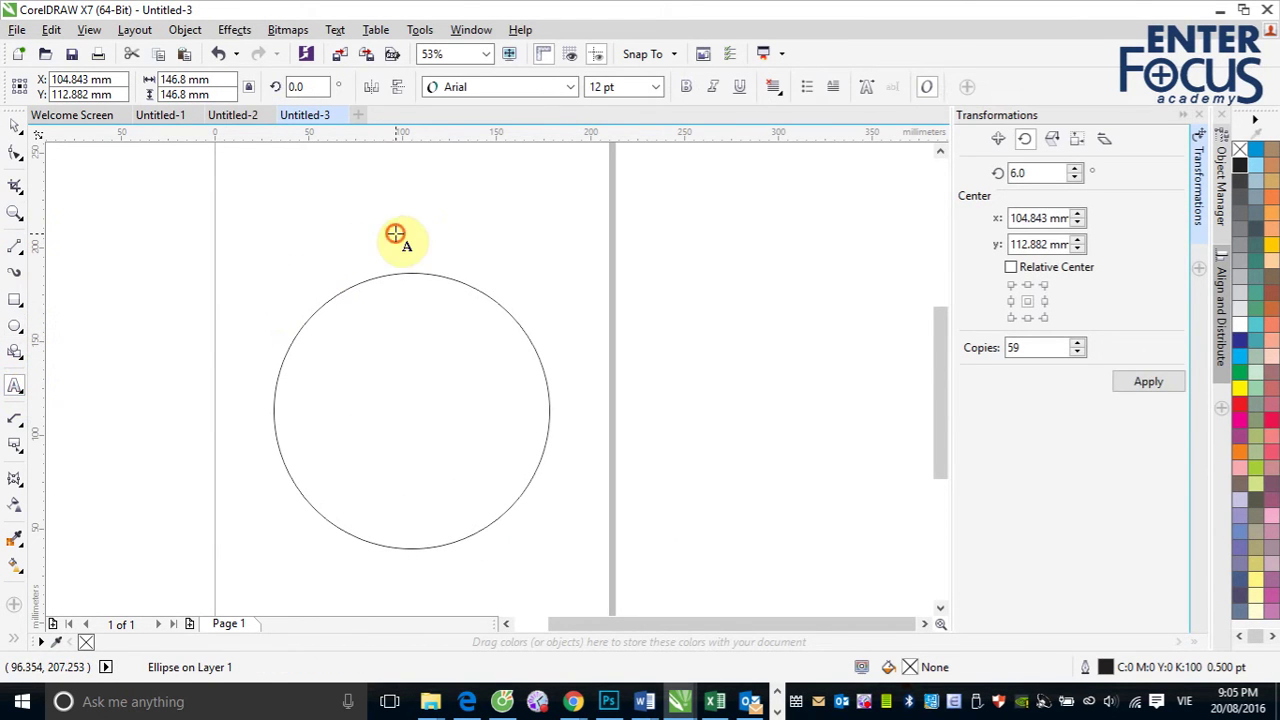
{"action": "left_click", "coordinate": [395, 233]}
{"action": "type", "text": "I"}
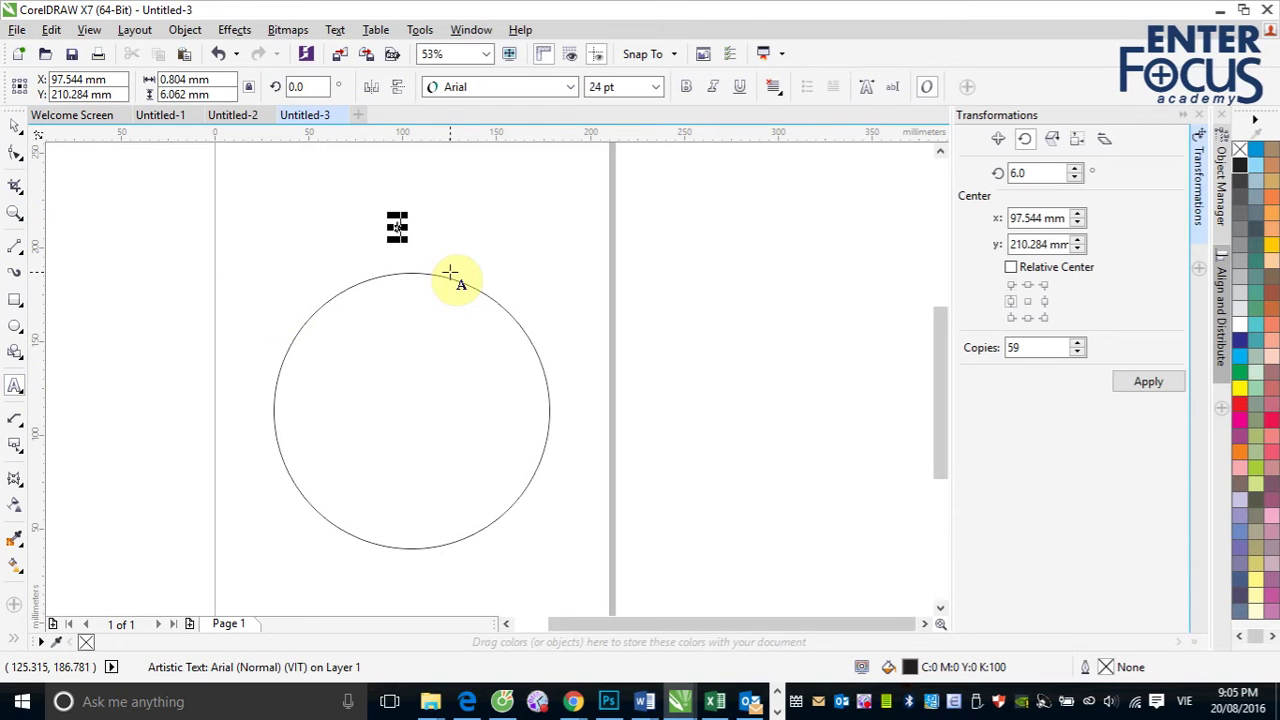
{"action": "left_click", "coordinate": [14, 124]}
{"action": "left_click", "coordinate": [455, 195]}
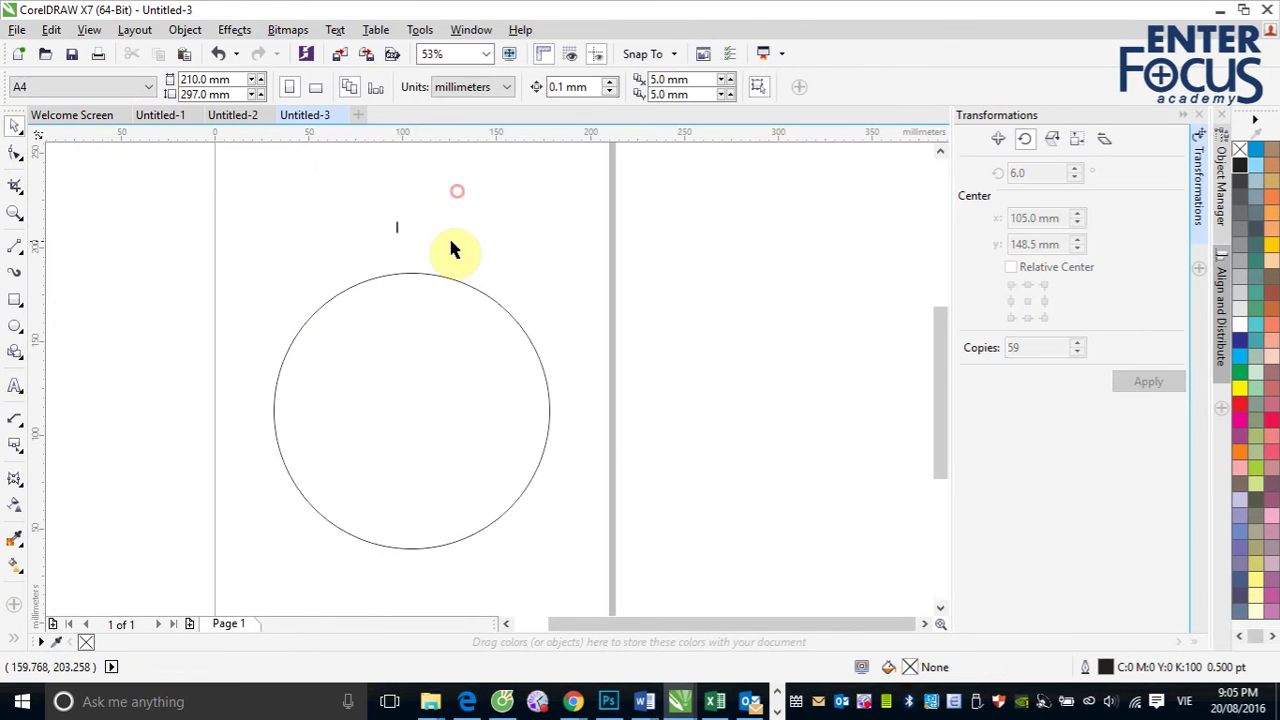
Fit the "I" text to the inside of the circle near its top with a -12.7 mm offset.
{"action": "left_click", "coordinate": [398, 228]}
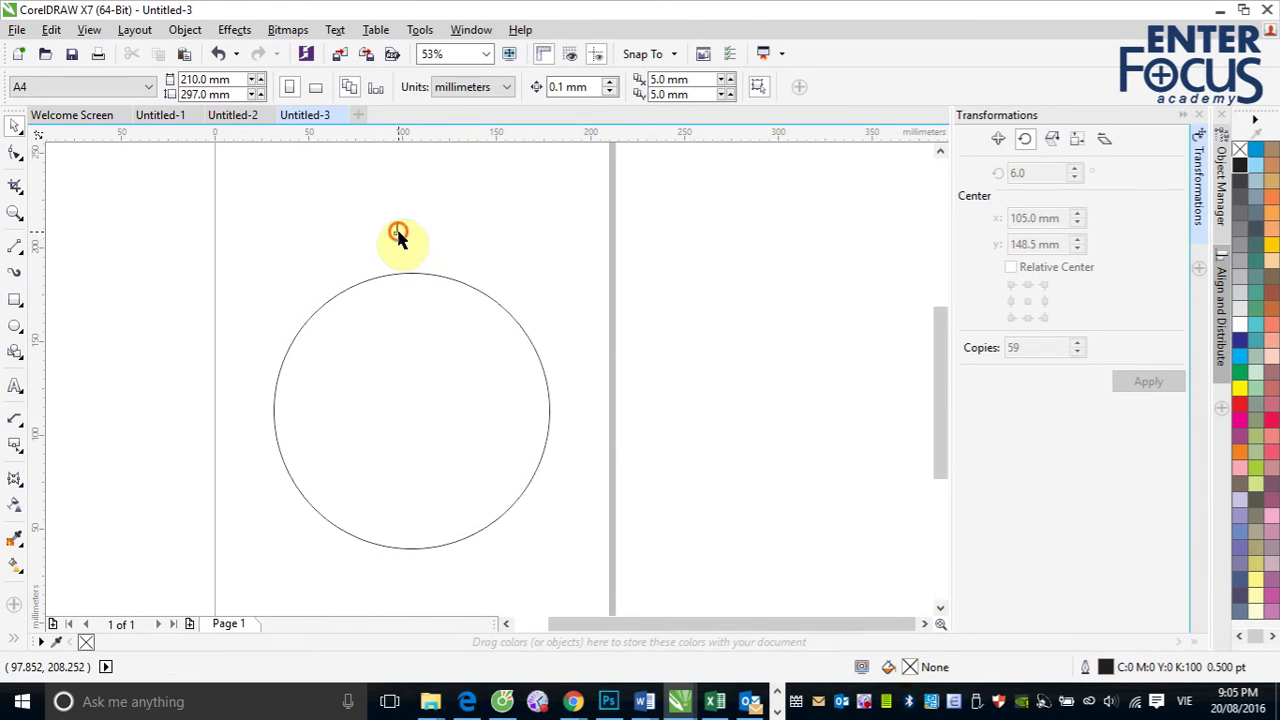
{"action": "left_click", "coordinate": [336, 30]}
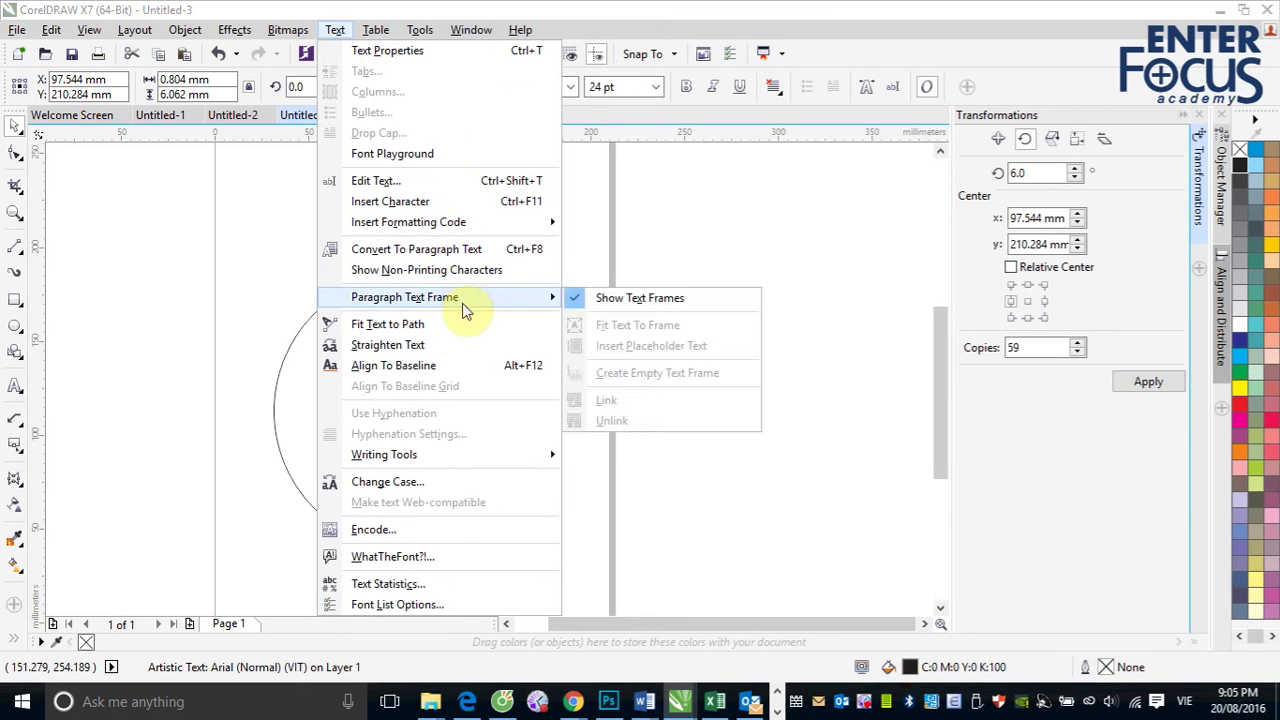
{"action": "left_click", "coordinate": [400, 324]}
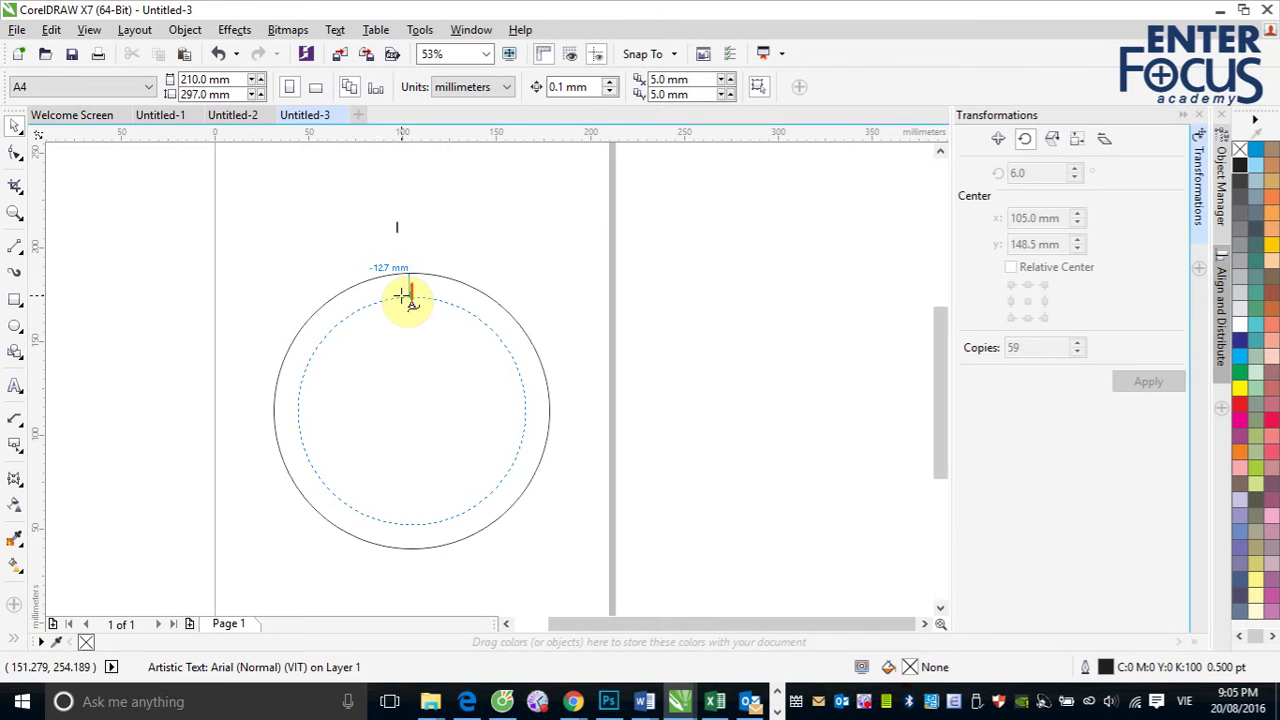
{"action": "left_click", "coordinate": [405, 297]}
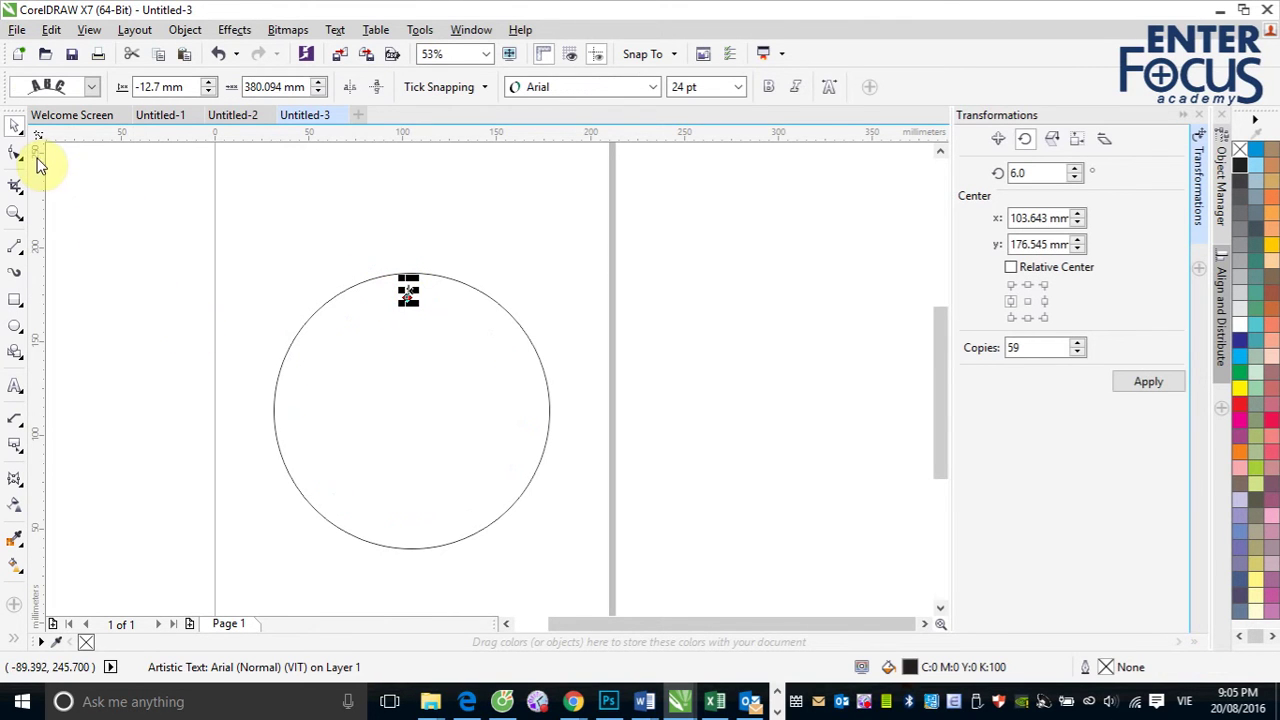
{"action": "left_click", "coordinate": [15, 385]}
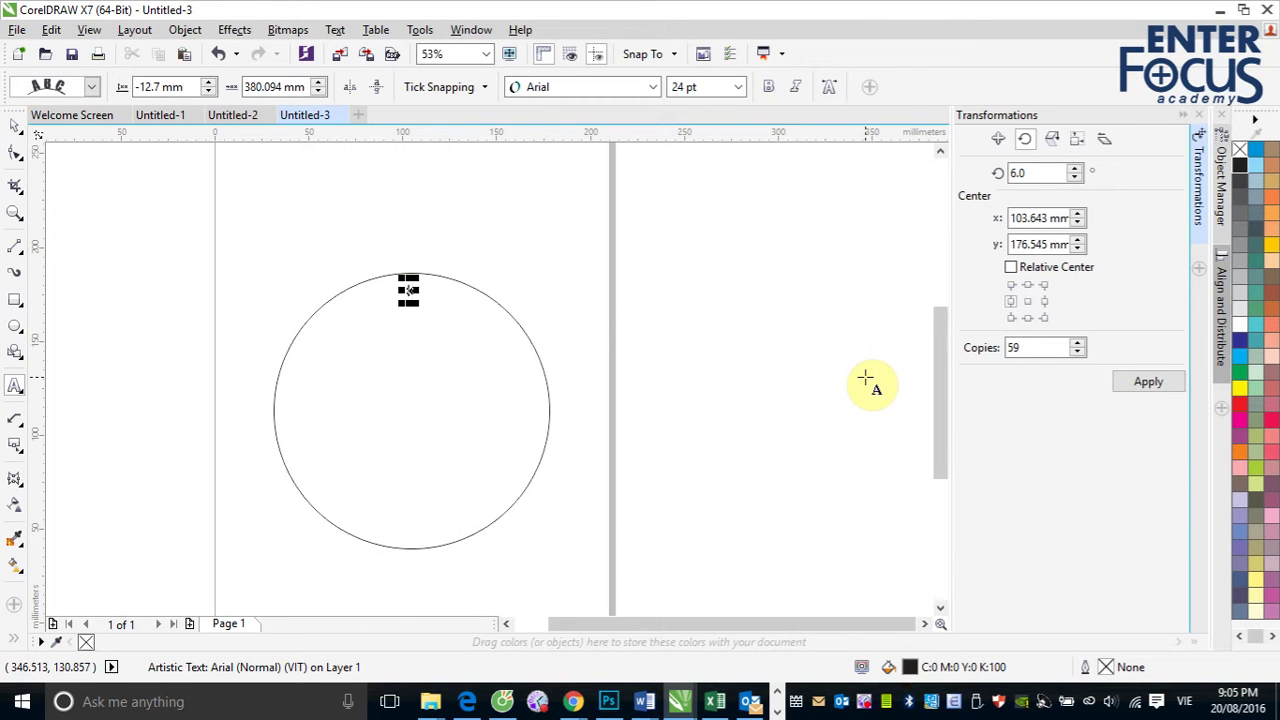
{"action": "type", "text": "I"}
{"action": "key", "text": "BackSpace"}
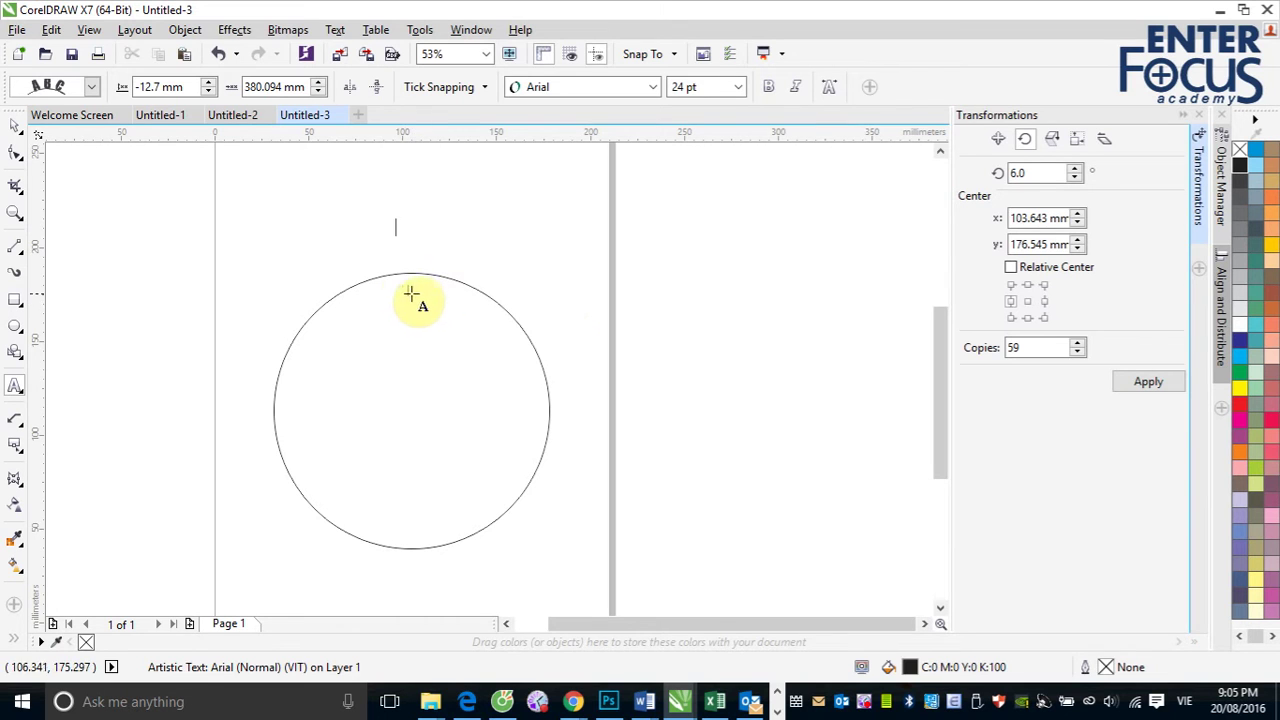
{"action": "left_click", "coordinate": [14, 125]}
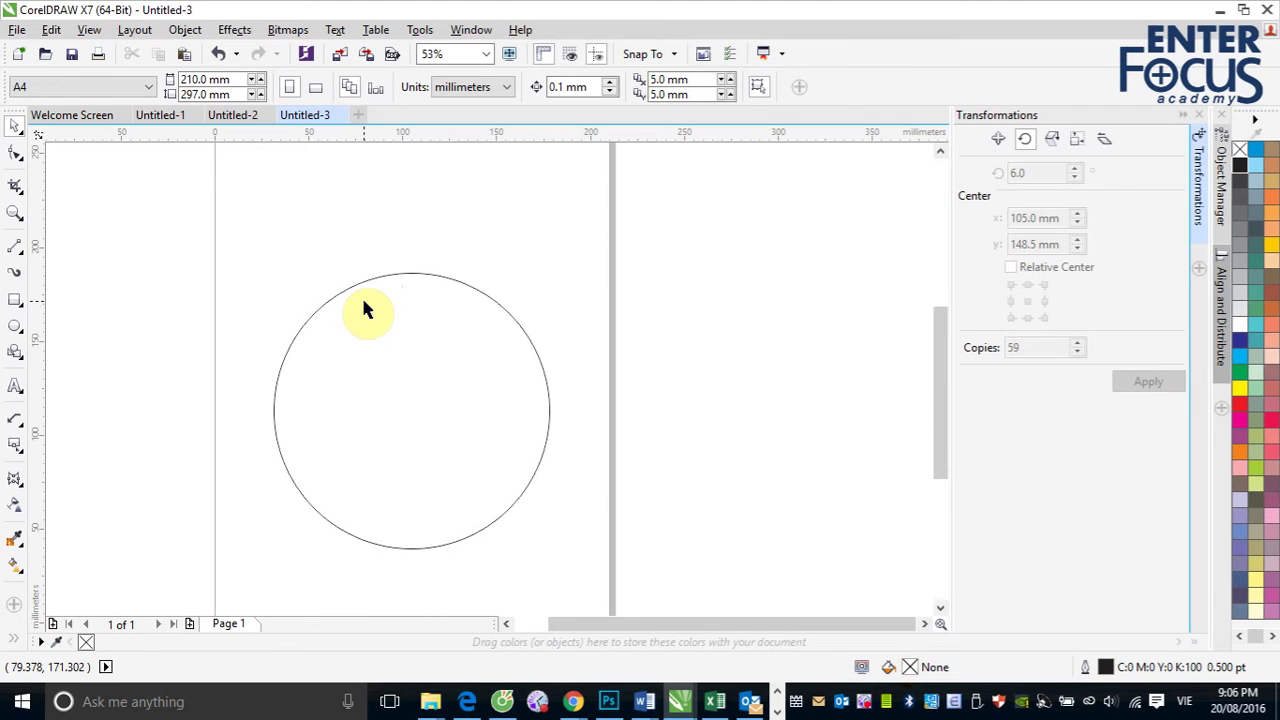
{"action": "key", "text": "Tab"}
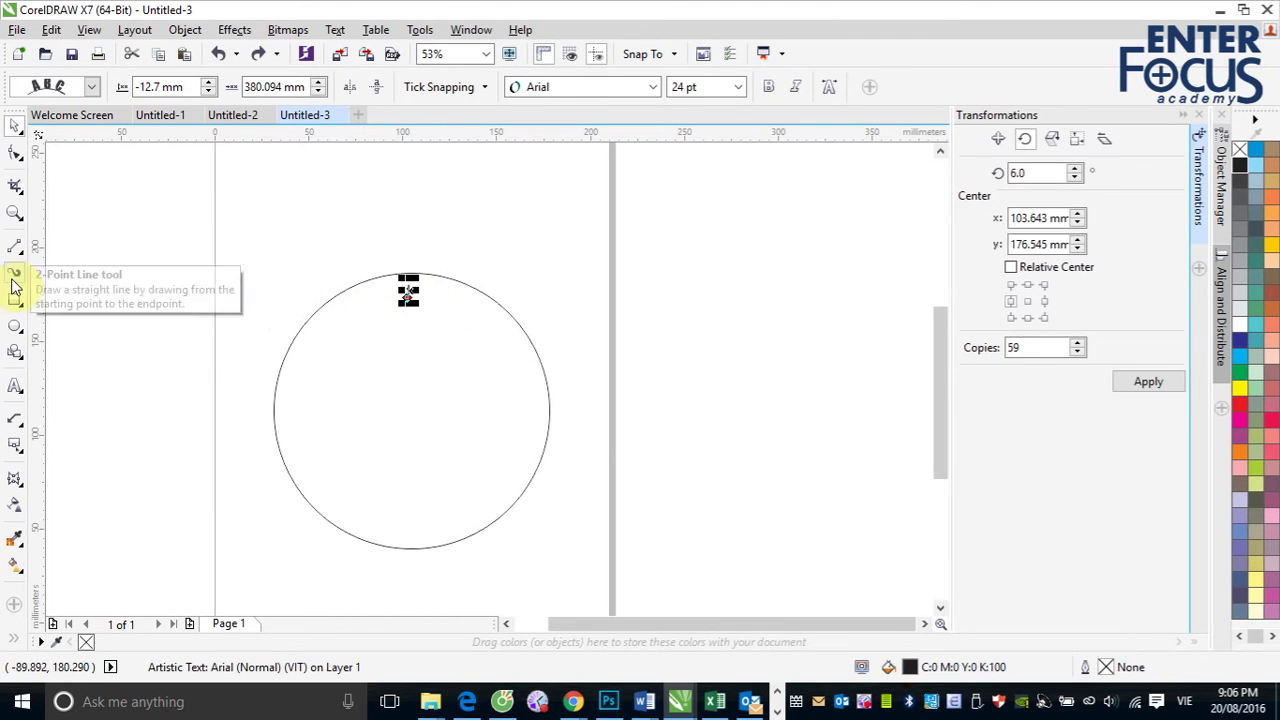
{"action": "left_click", "coordinate": [15, 386]}
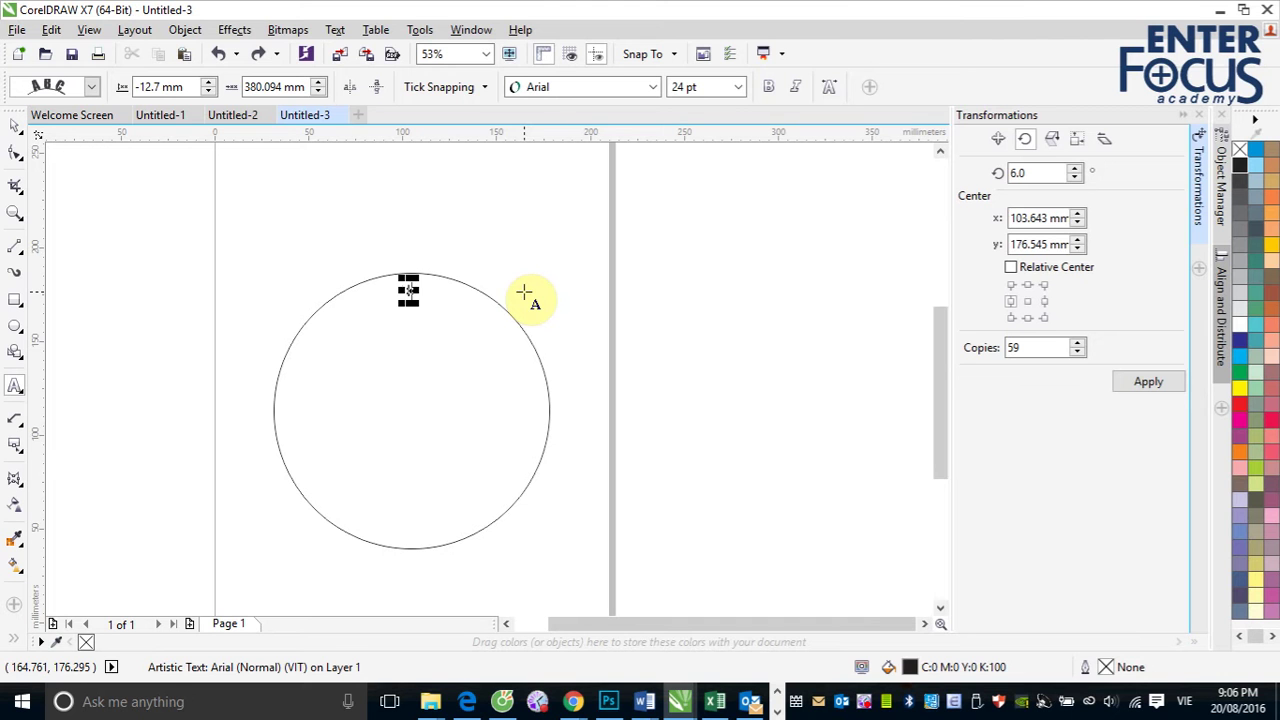
{"action": "left_click", "coordinate": [326, 231]}
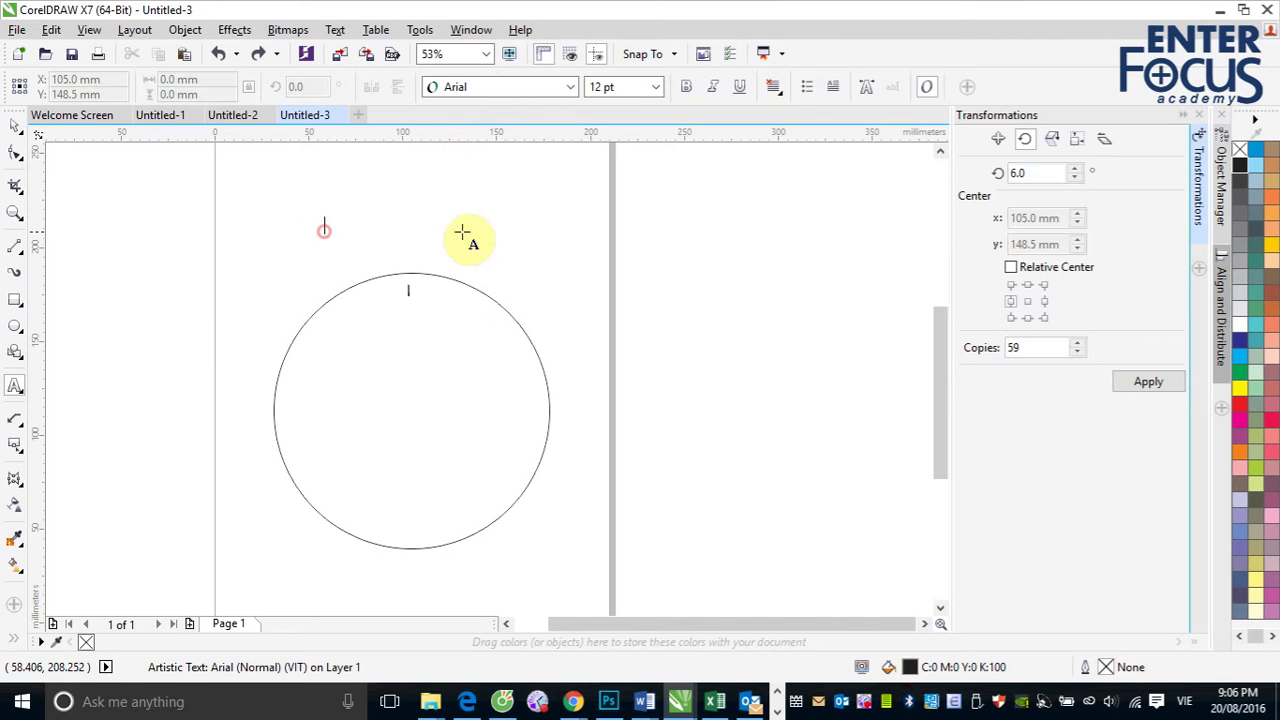
Undo fitting the text to the circle.
{"action": "left_click", "coordinate": [14, 125]}
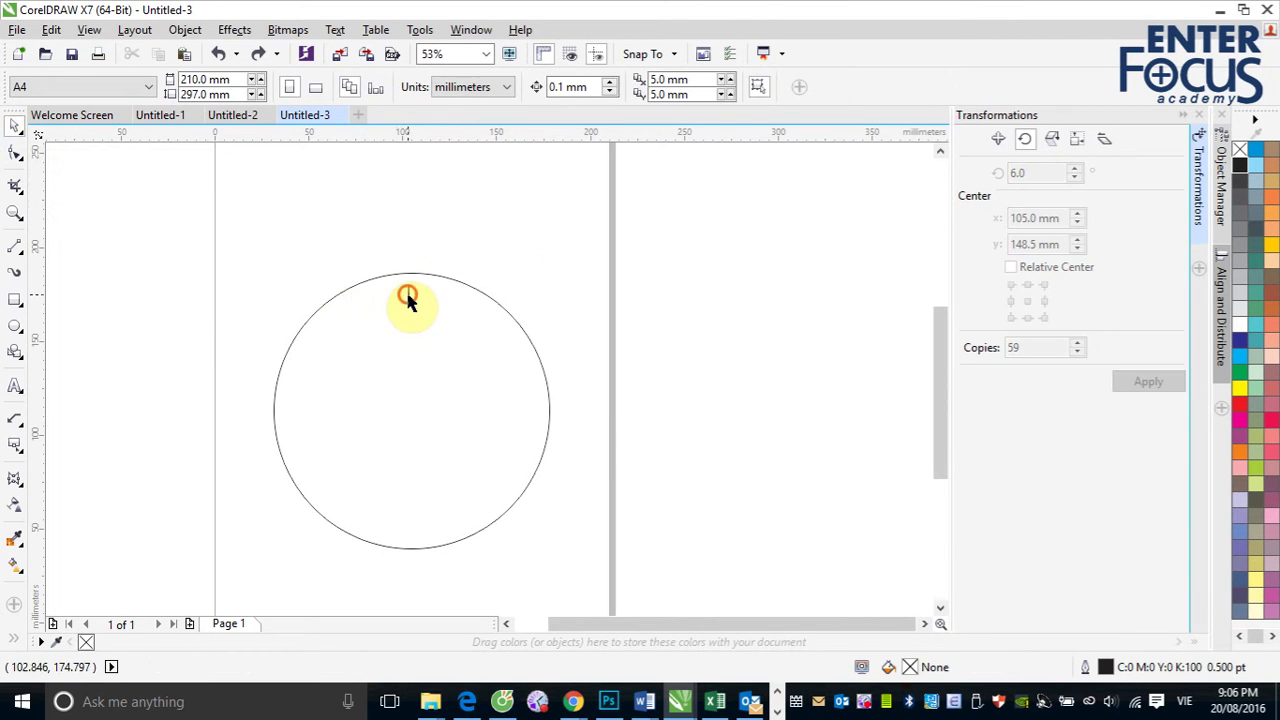
{"action": "left_click", "coordinate": [411, 308]}
{"action": "key", "text": "ctrl+k"}
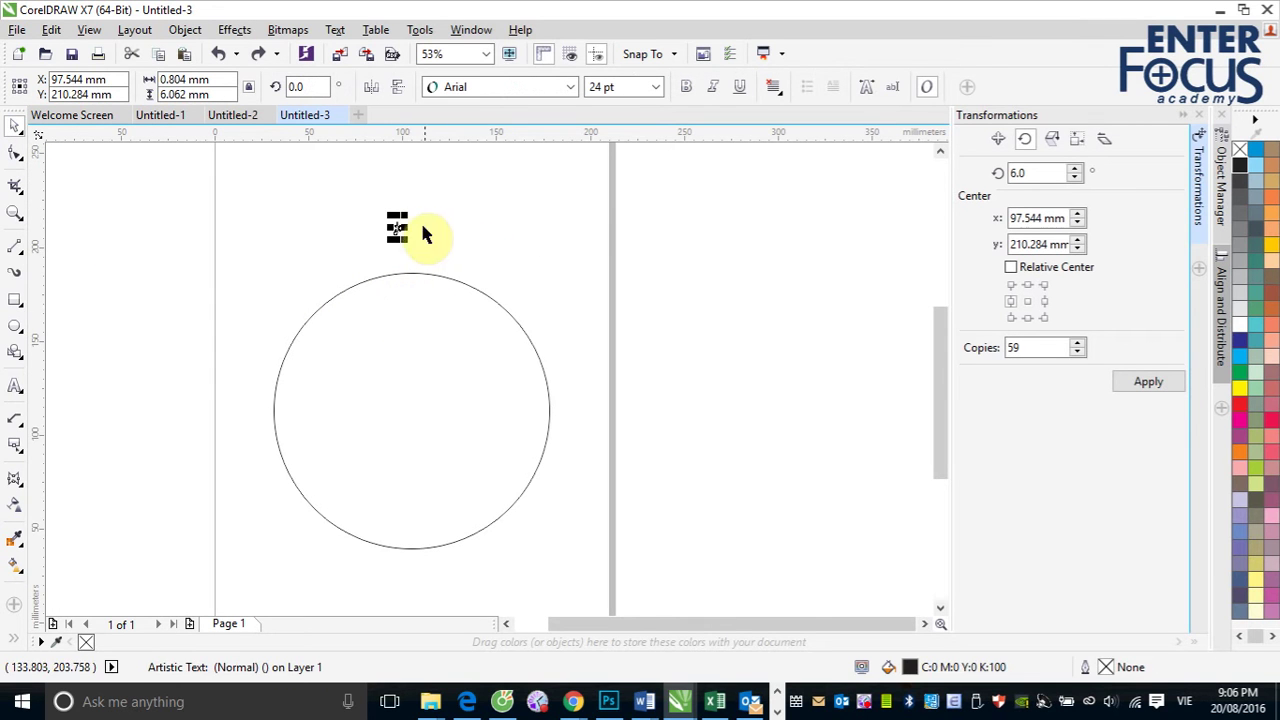
Extend the text above the circle into one long row of repeated capital "I" characters about 205 mm wide.
{"action": "left_click", "coordinate": [15, 385]}
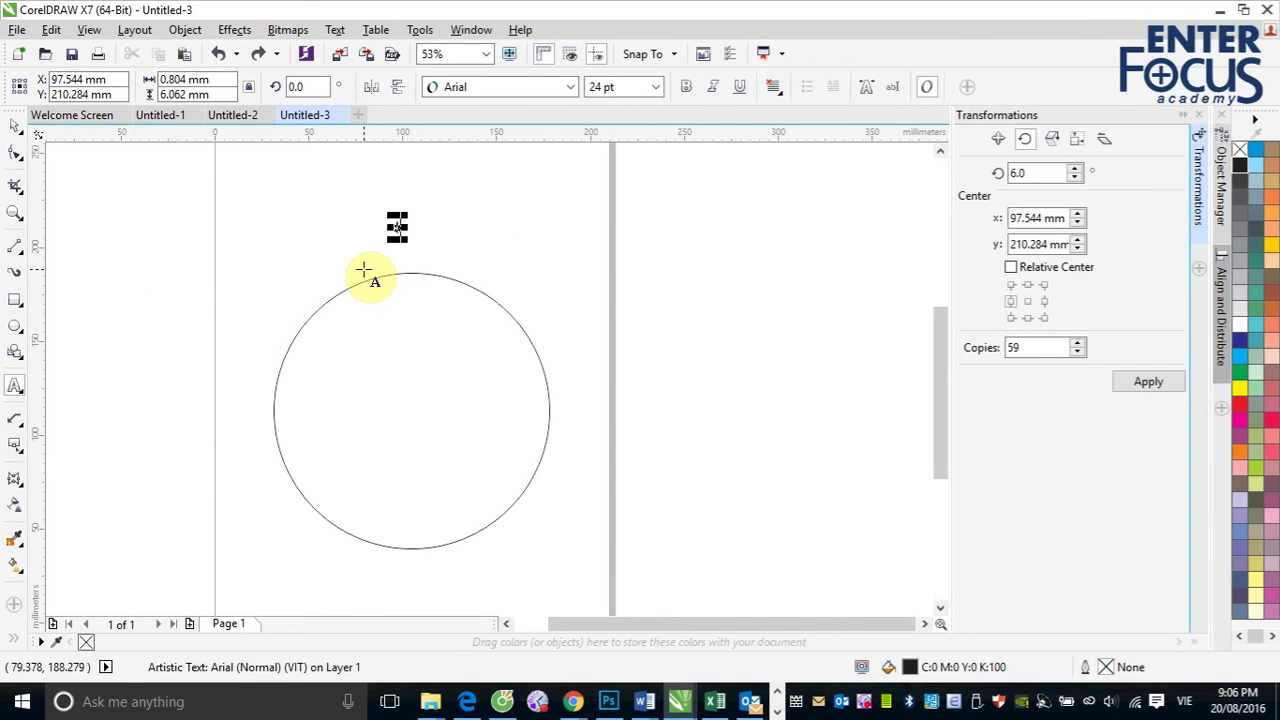
{"action": "key", "text": "Delete"}
{"action": "type", "text": "."}
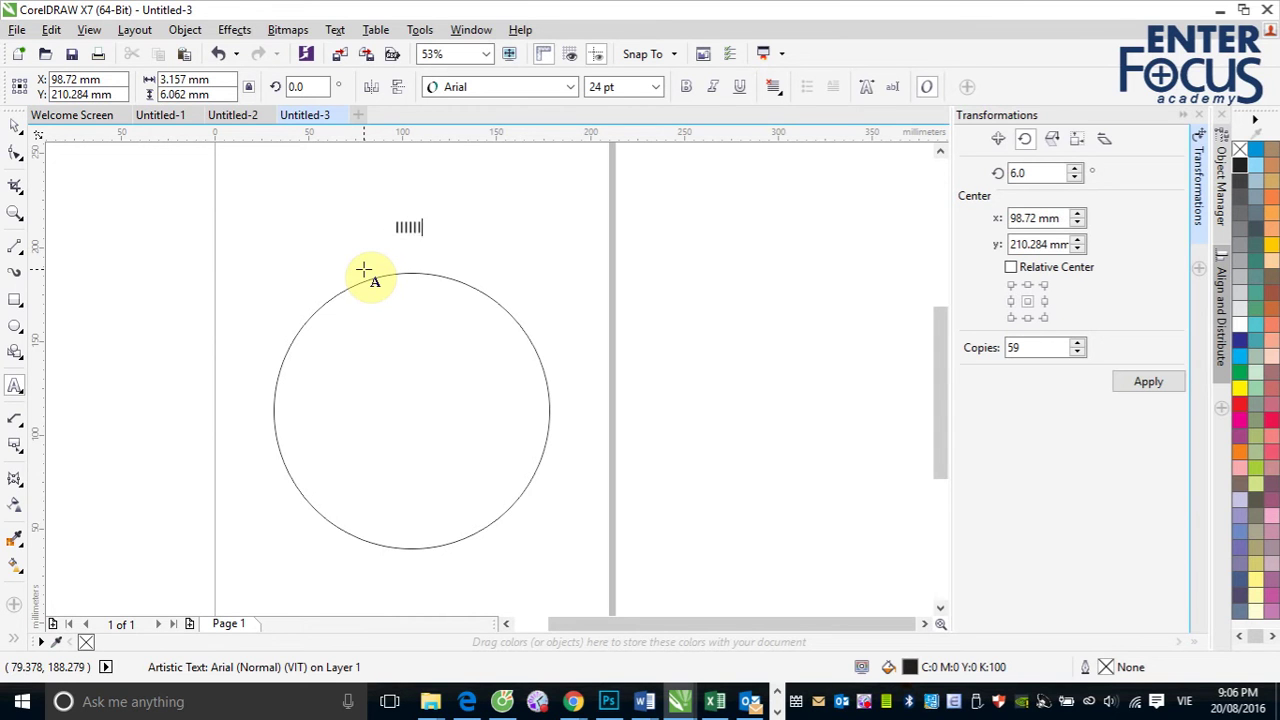
{"action": "type", "text": "|||||||||||||||||||||||||||||||||||||||||||||||||||||||||||||||||||||||||||||||||||||||"}
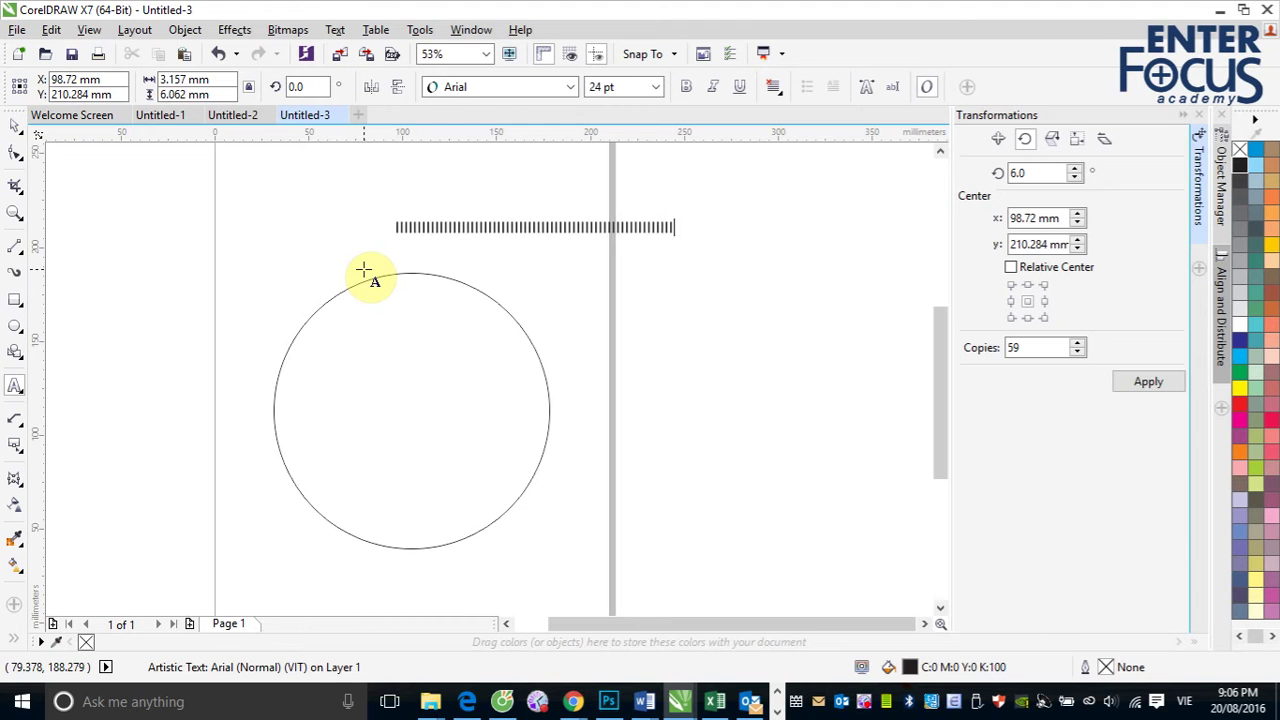
{"action": "left_click", "coordinate": [15, 127]}
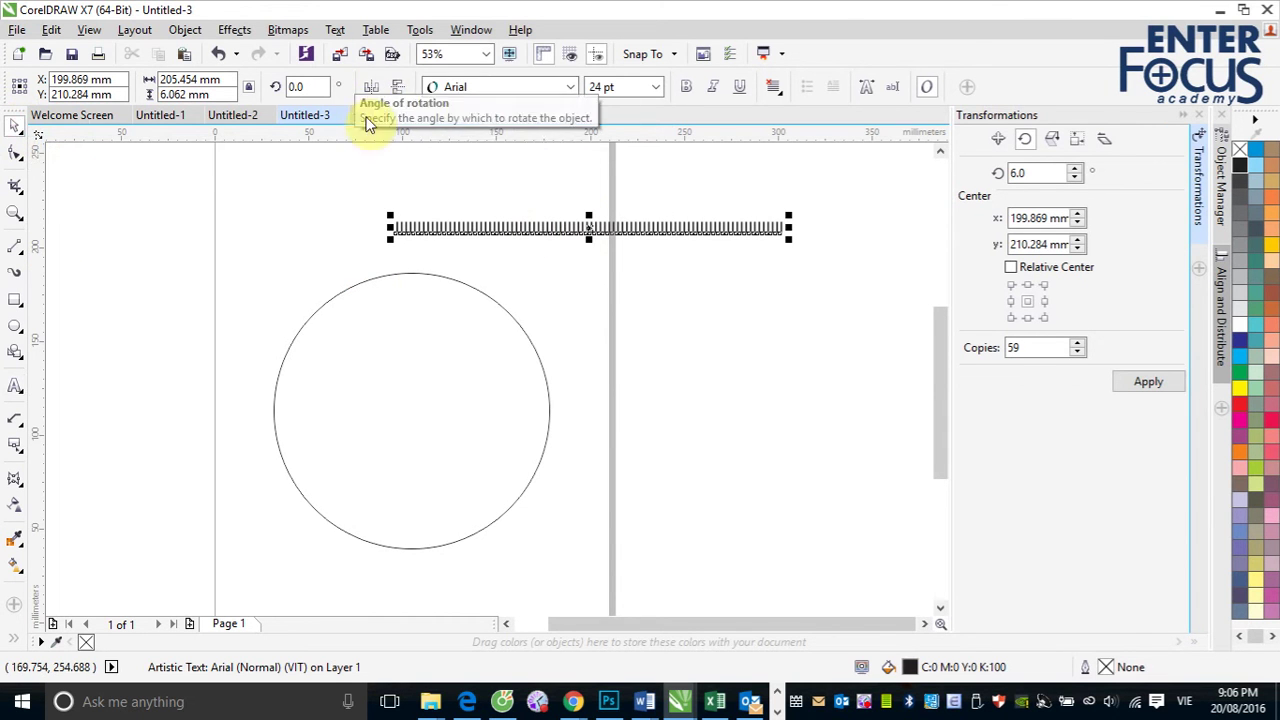
Fit the row of "I" characters to the inside of the circle along its upper part with about a -15.875 mm offset.
{"action": "left_click", "coordinate": [335, 30]}
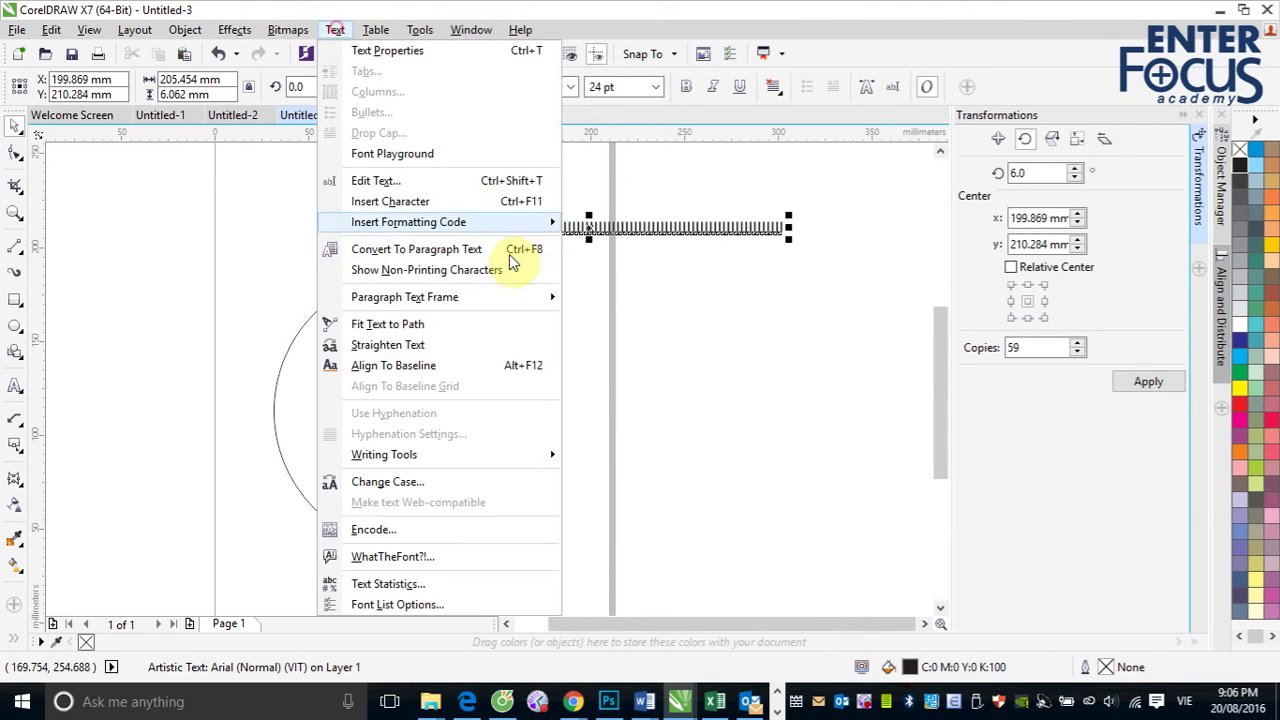
{"action": "left_click", "coordinate": [378, 320]}
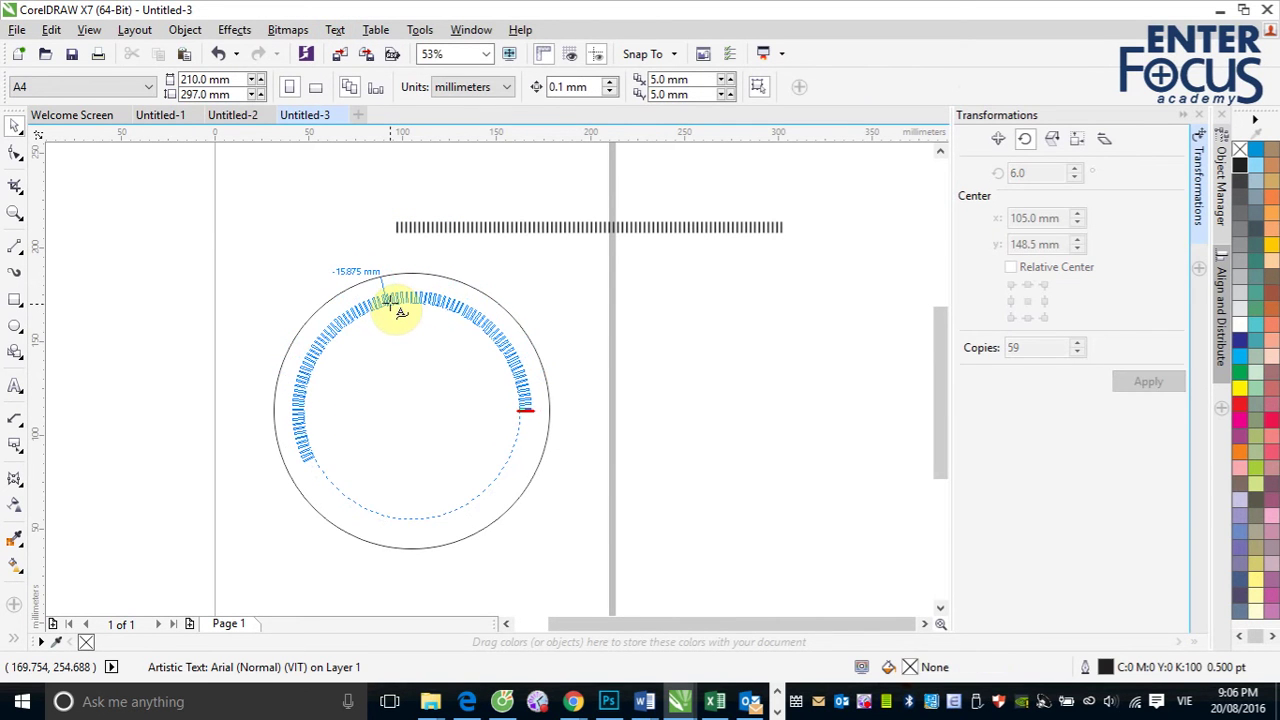
{"action": "left_click", "coordinate": [394, 305]}
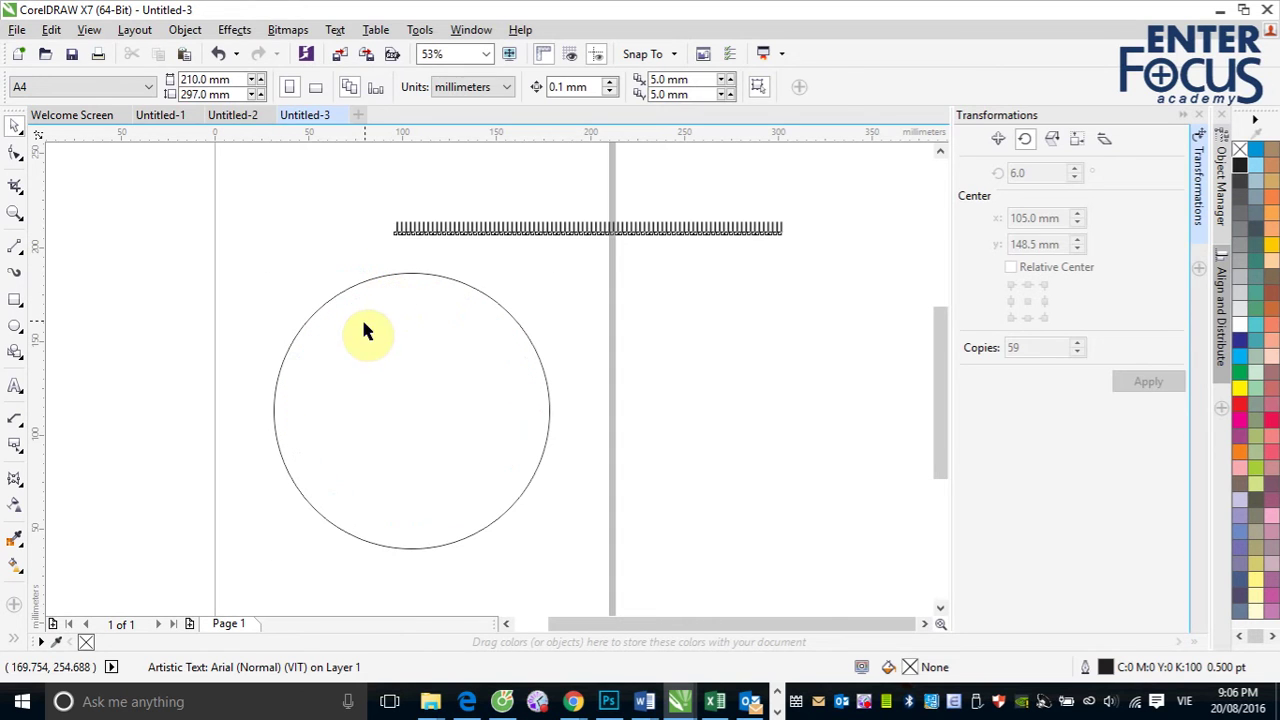
Widen the character spacing of the fitted text with the Shape tool until the "I" marks spread evenly around the full circle, and deselect it.
{"action": "left_click", "coordinate": [15, 152]}
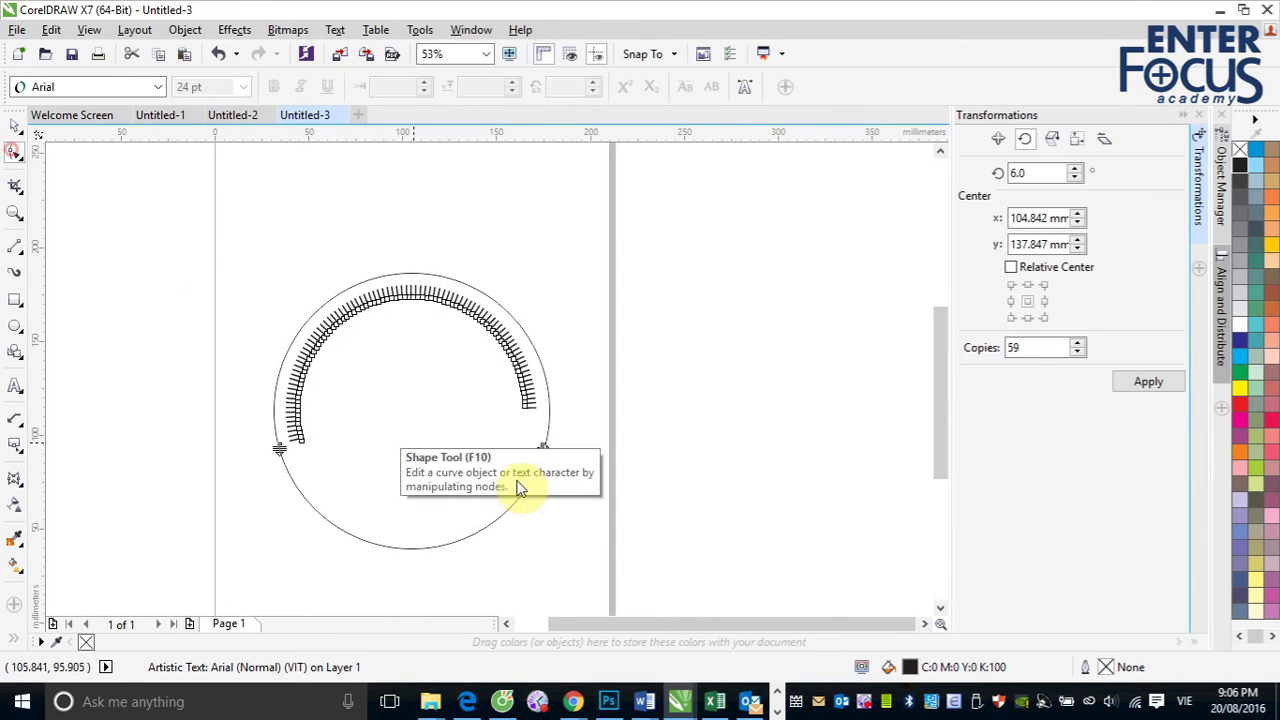
{"action": "left_click_drag", "start_coordinate": [548, 447], "coordinate": [728, 449]}
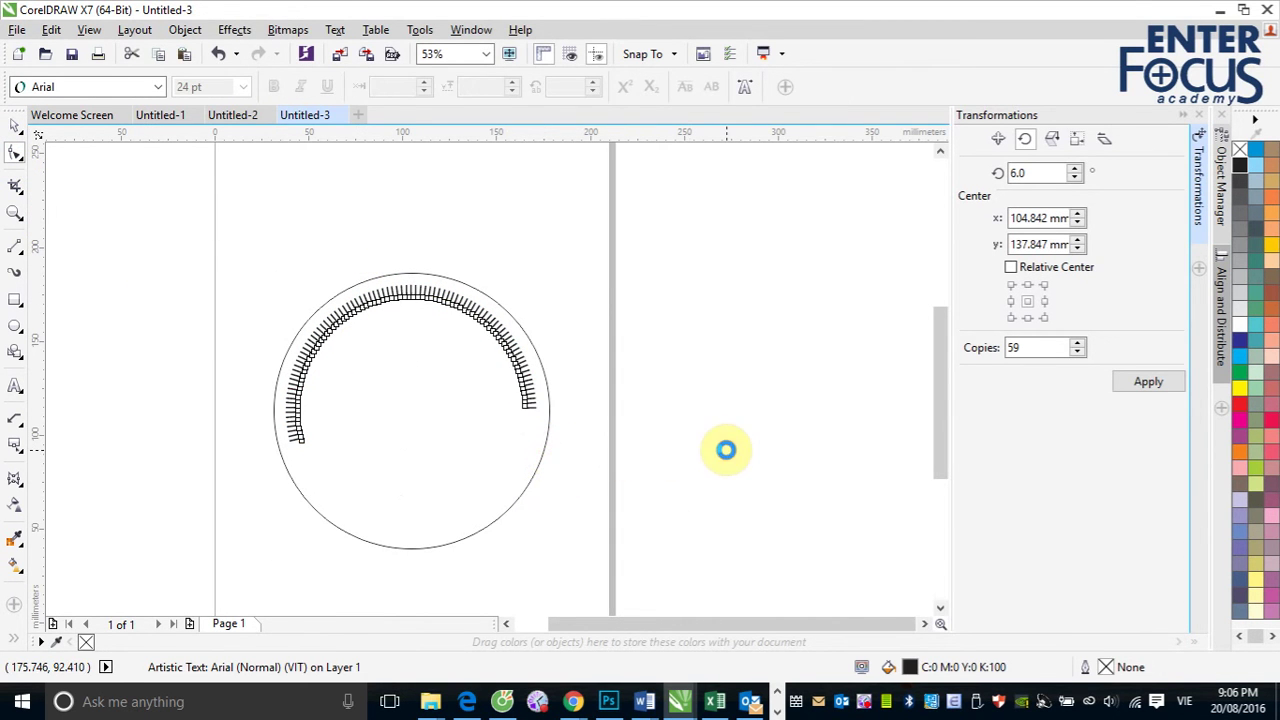
{"action": "left_click", "coordinate": [654, 531]}
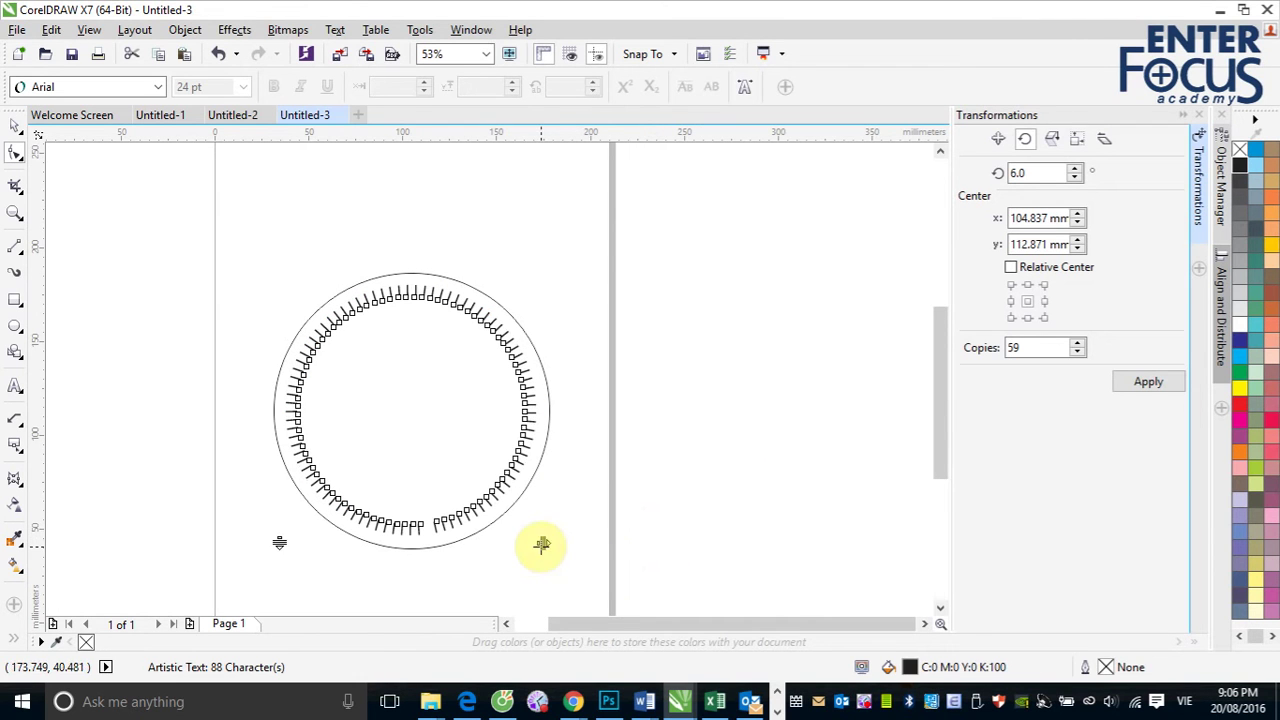
{"action": "left_click_drag", "start_coordinate": [543, 543], "coordinate": [577, 540]}
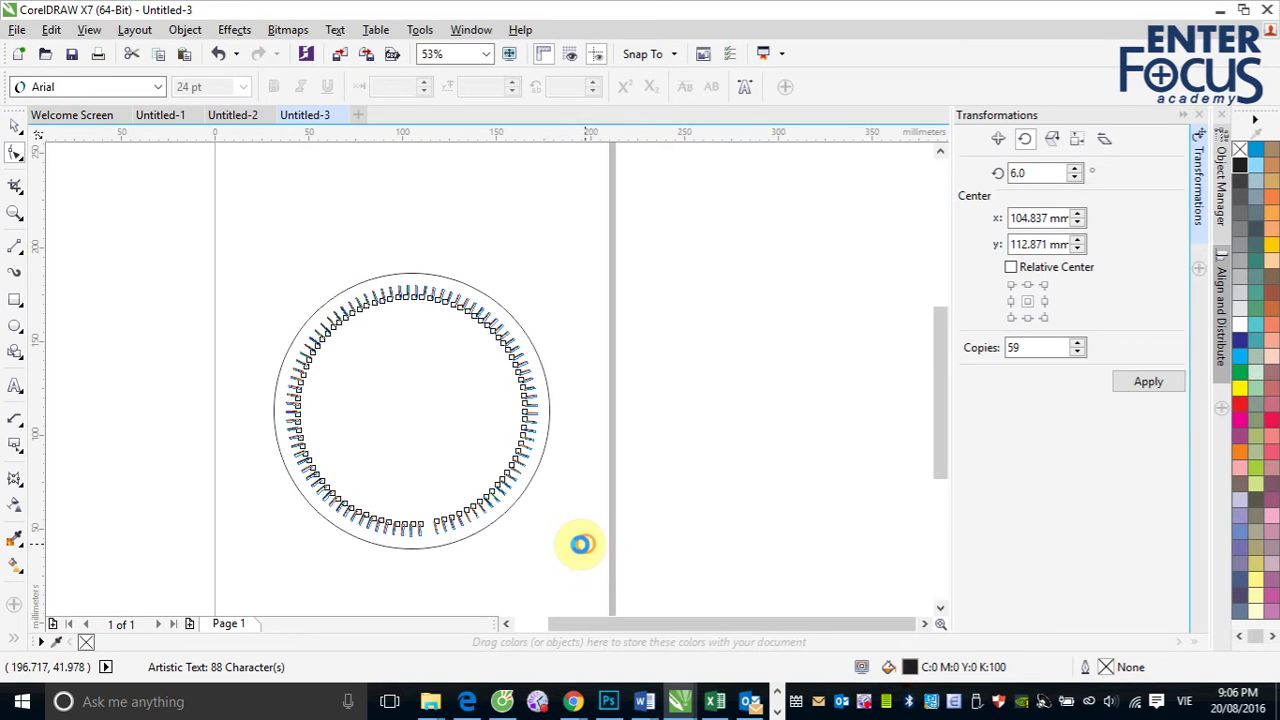
{"action": "left_click", "coordinate": [12, 128]}
{"action": "left_click", "coordinate": [794, 354]}
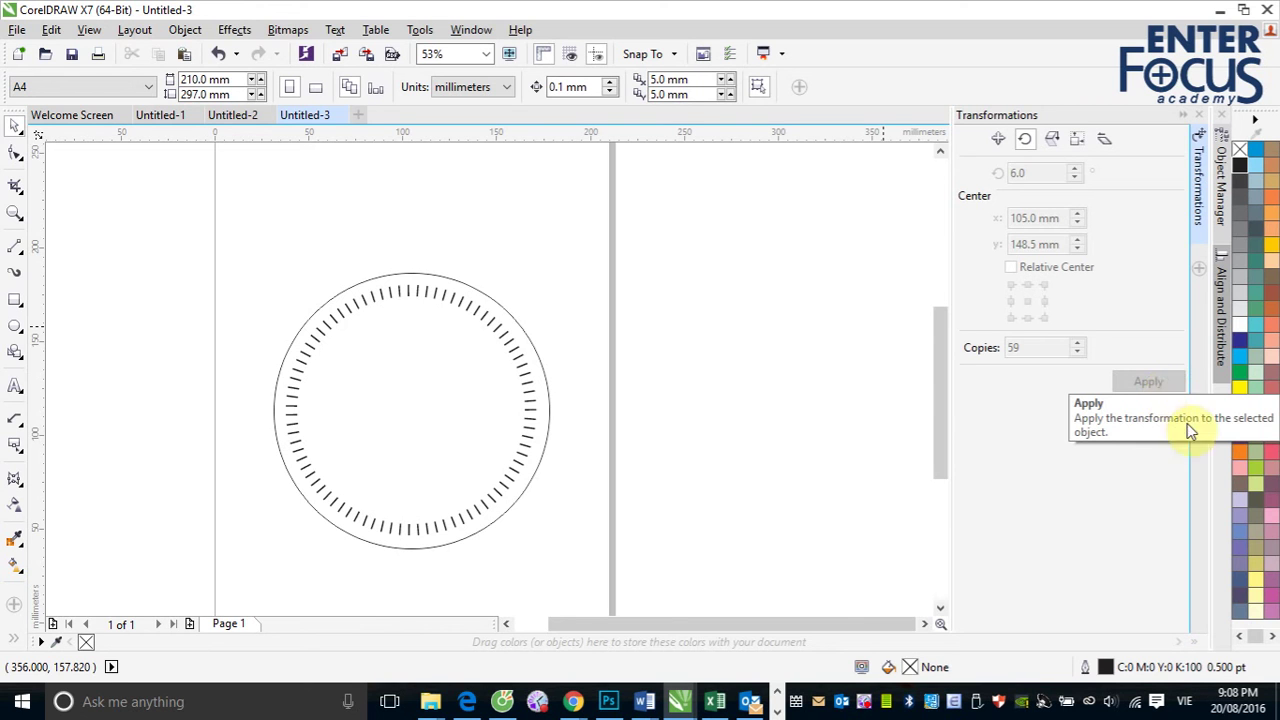
{"action": "right_click", "coordinate": [866, 703]}
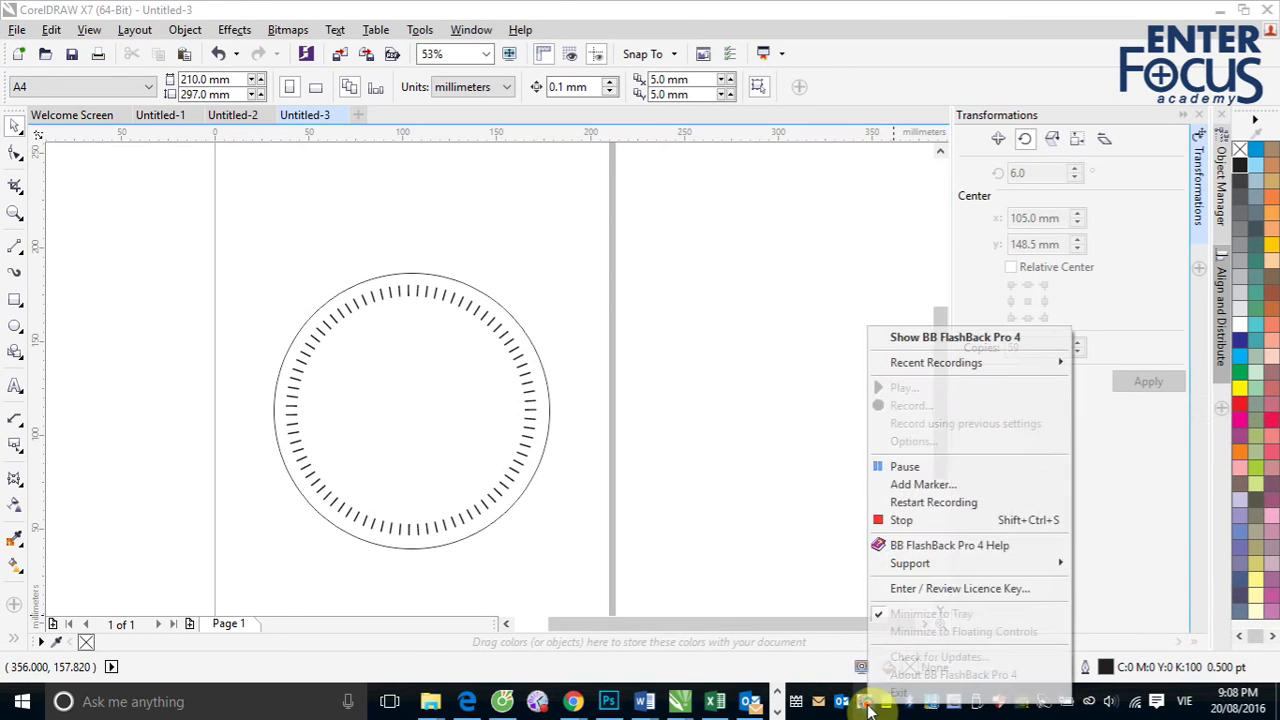